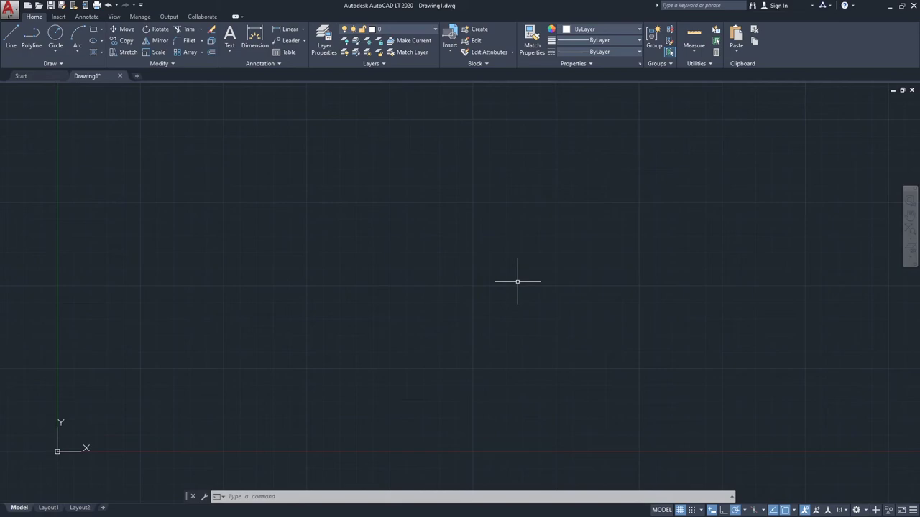
Step: Draw a trial 10-unit line, then undo it and cancel the Line command
{"action": "key", "text": "F9"}
{"action": "key", "text": "F9"}
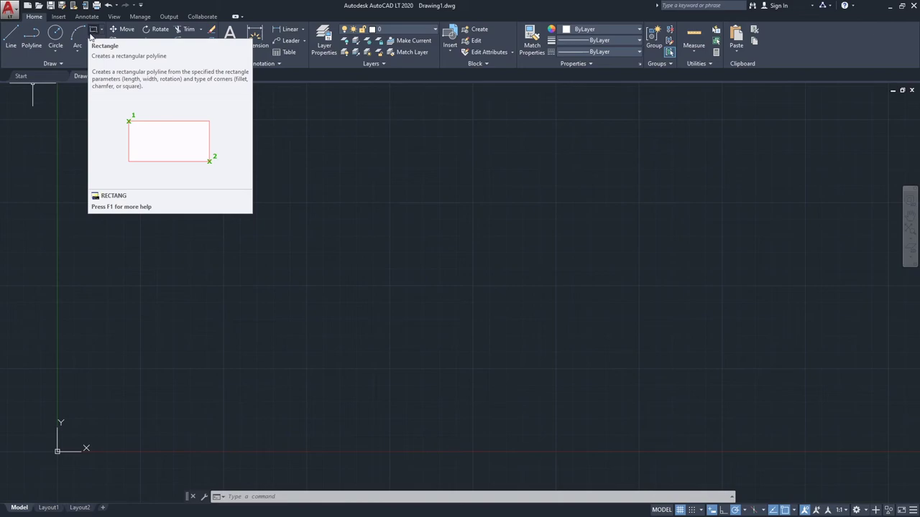
{"action": "left_click", "coordinate": [11, 35]}
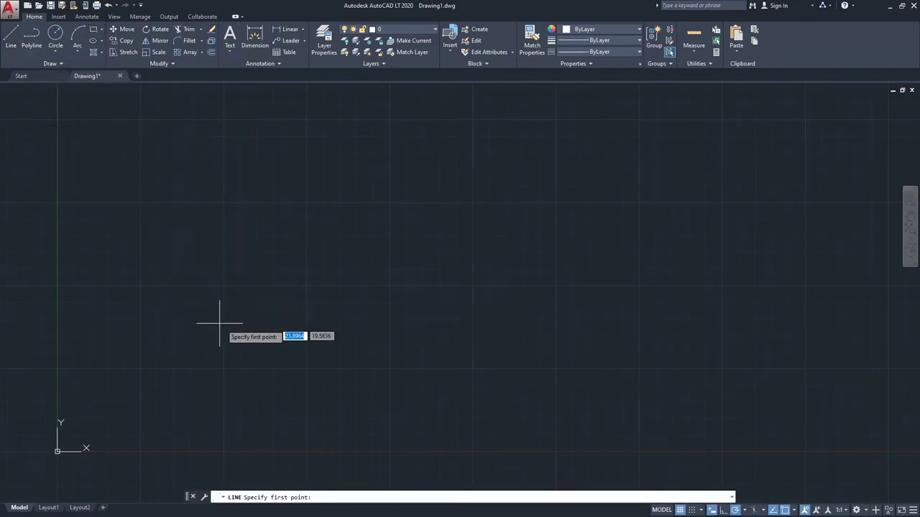
{"action": "middle_click_drag", "start_coordinate": [241, 317], "coordinate": [257, 311]}
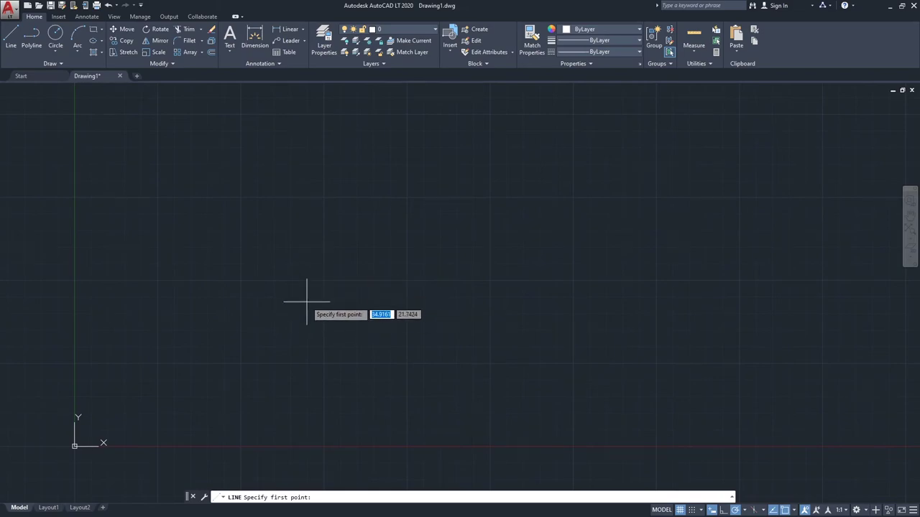
{"action": "left_click", "coordinate": [268, 303]}
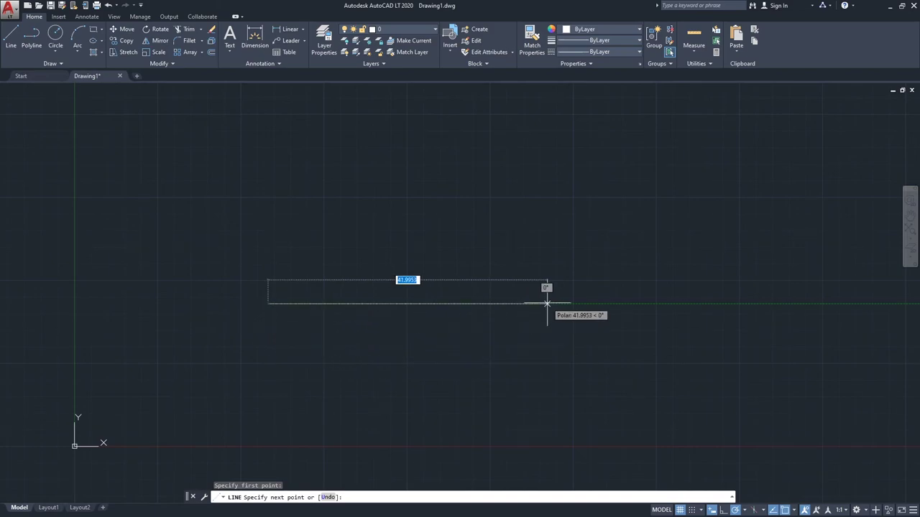
{"action": "type", "text": "10"}
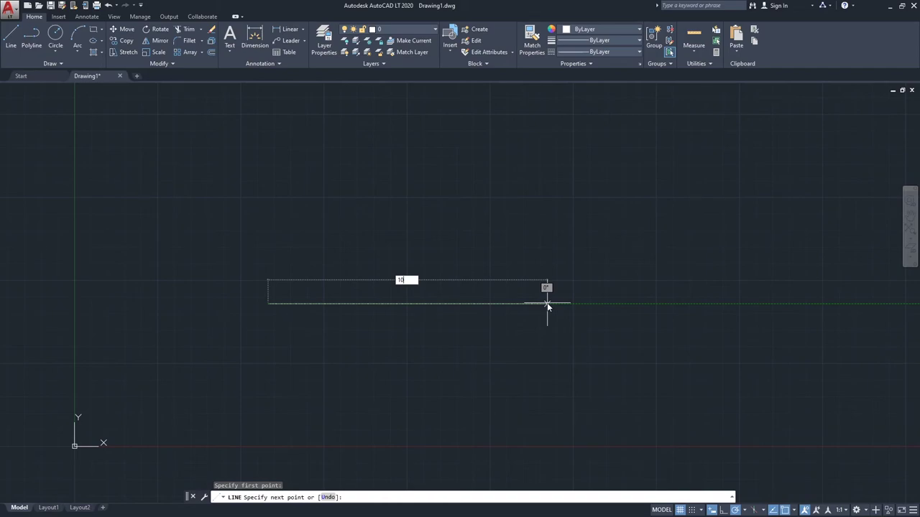
{"action": "key", "text": "Return"}
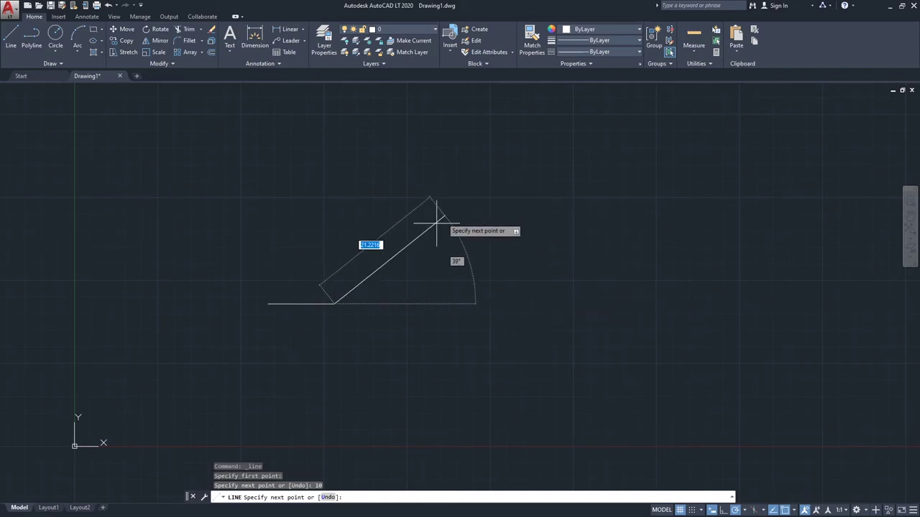
{"action": "key", "text": "ctrl+z"}
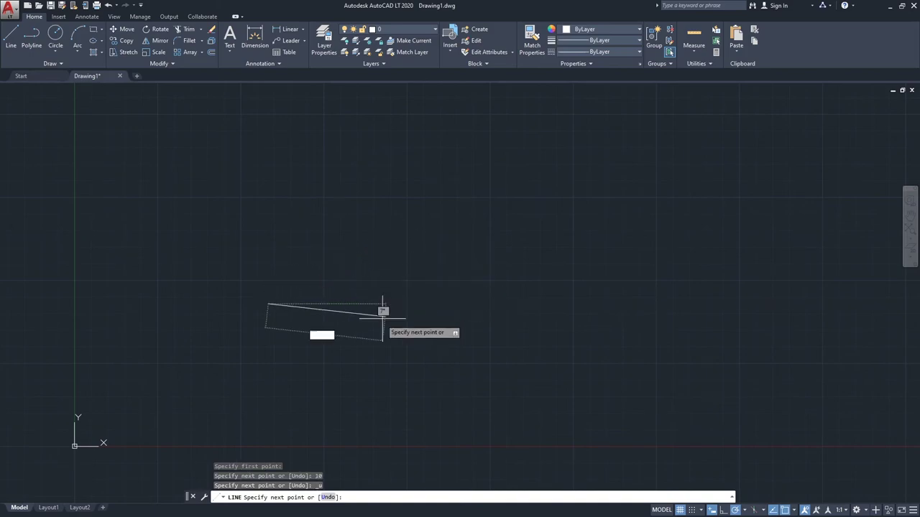
{"action": "key", "text": "Escape"}
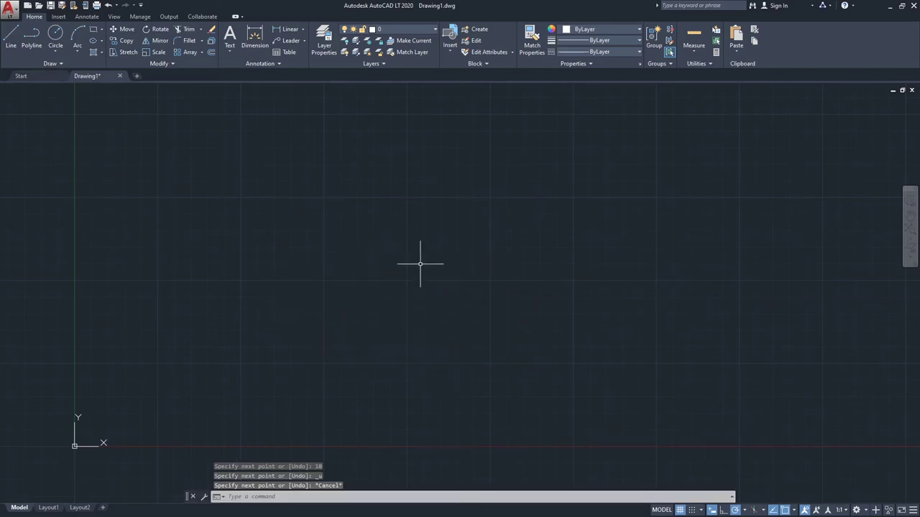
Step: Set the Length Type to Architectural in the Drawing Units dialog using UN
{"action": "type", "text": "UN"}
{"action": "key", "text": "Return"}
{"action": "left_click", "coordinate": [543, 180]}
{"action": "left_click", "coordinate": [532, 188]}
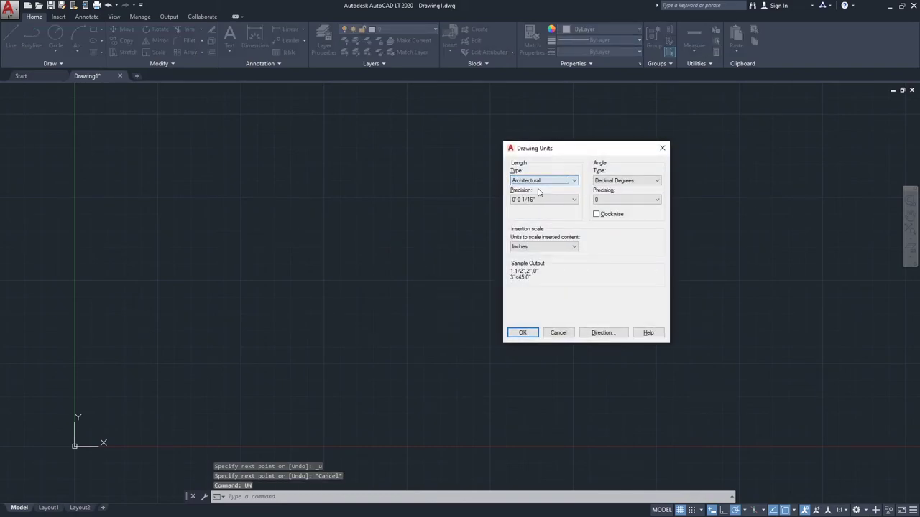
{"action": "left_click", "coordinate": [522, 332]}
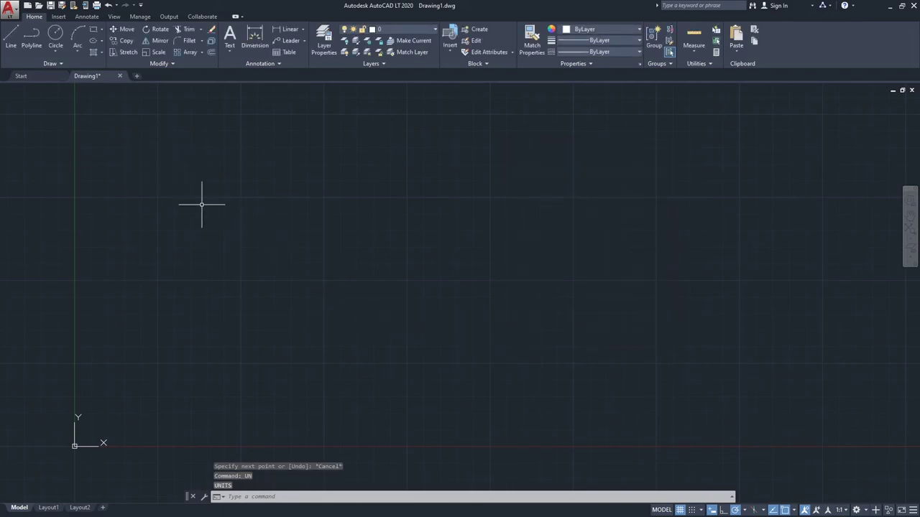
{"action": "key", "text": "F9"}
{"action": "key", "text": "F9"}
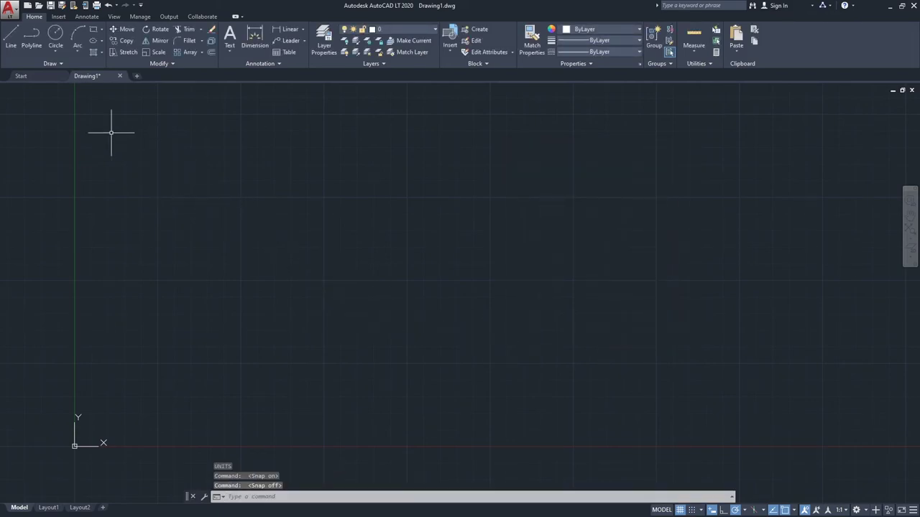
Step: Start a line and draw an 8' horizontal segment, then an 8 segment upward
{"action": "left_click", "coordinate": [10, 38]}
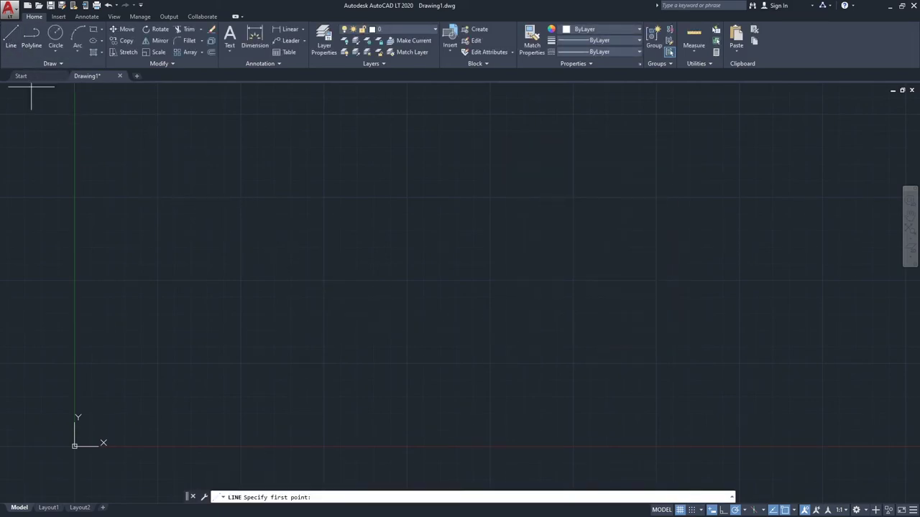
{"action": "left_click", "coordinate": [282, 294]}
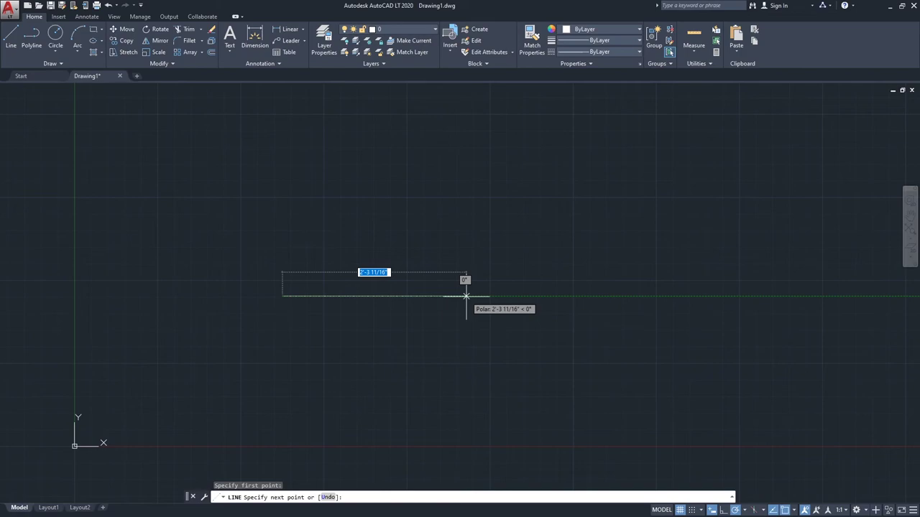
{"action": "type", "text": "8"}
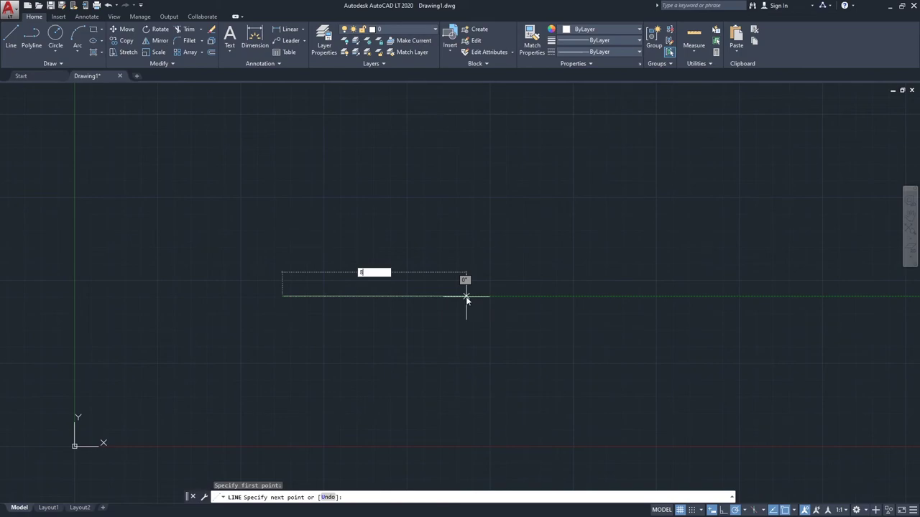
{"action": "type", "text": "'"}
{"action": "key", "text": "Return"}
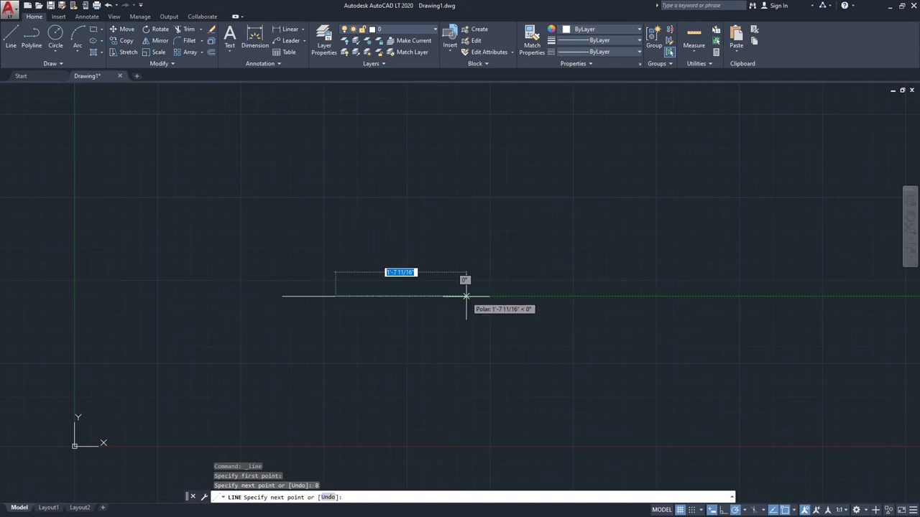
{"action": "scroll", "coordinate": [207, 297], "scroll_direction": "up", "scroll_amount": 3}
{"action": "scroll", "coordinate": [435, 259], "scroll_direction": "down", "scroll_amount": 2}
{"action": "scroll", "coordinate": [466, 246], "scroll_direction": "up", "scroll_amount": 2}
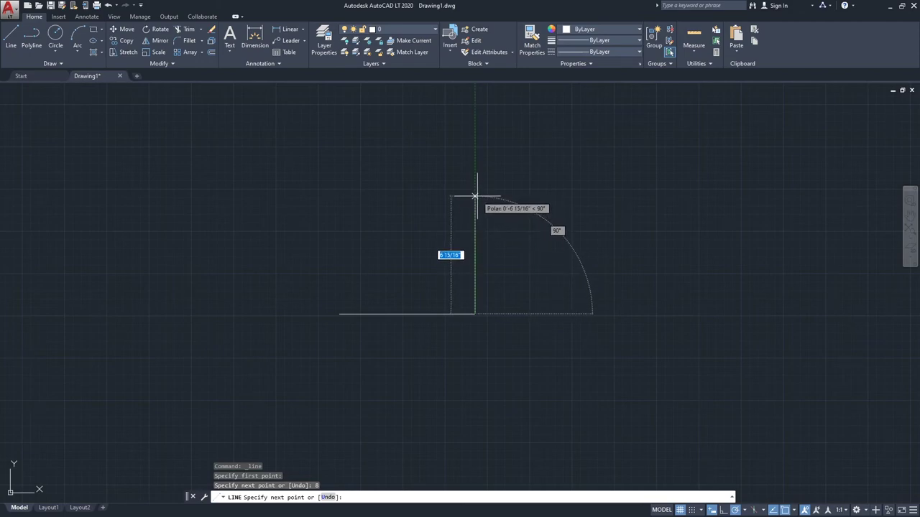
{"action": "type", "text": "8"}
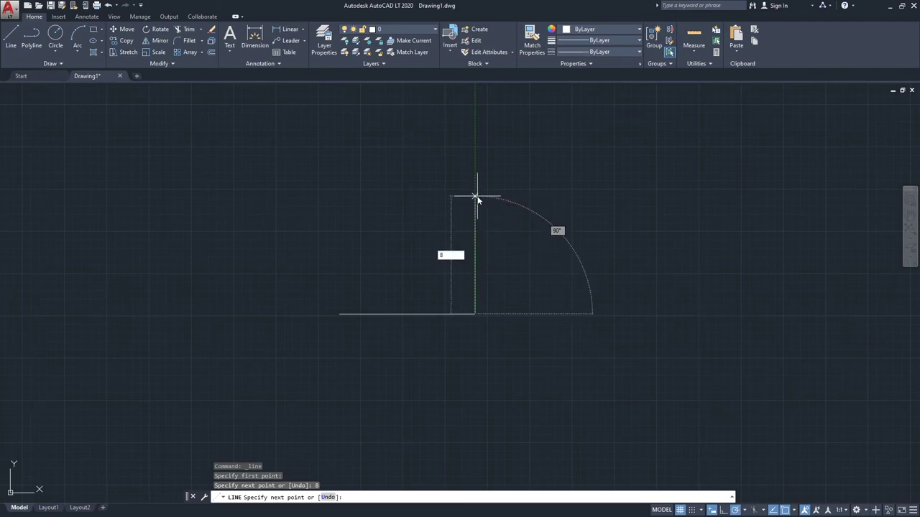
{"action": "key", "text": "Return"}
Step: Add the 16, 16 and 8 edges, close at the inner corner and finish
{"action": "scroll", "coordinate": [392, 244], "scroll_direction": "down", "scroll_amount": 2}
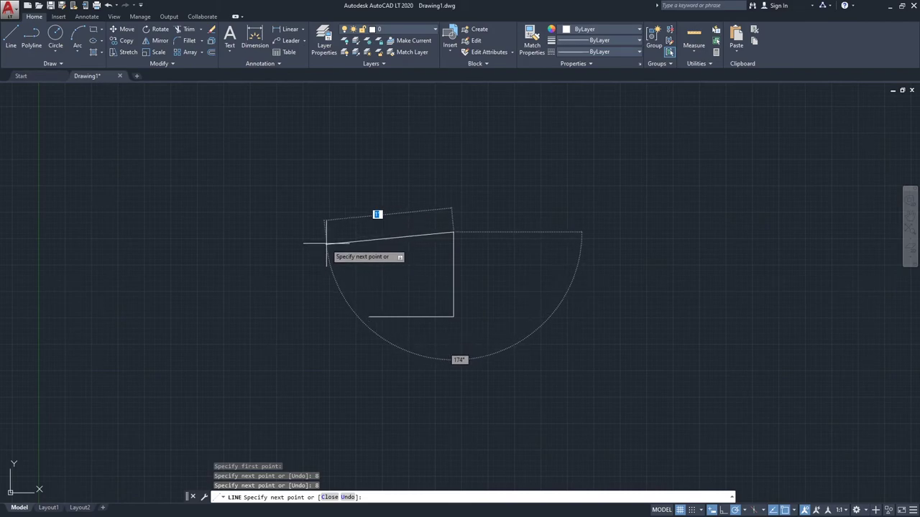
{"action": "type", "text": "16"}
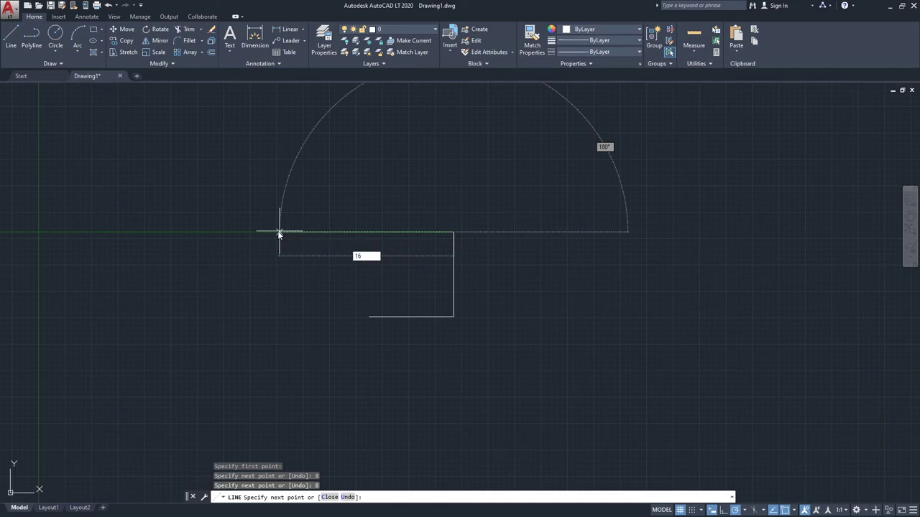
{"action": "key", "text": "Return"}
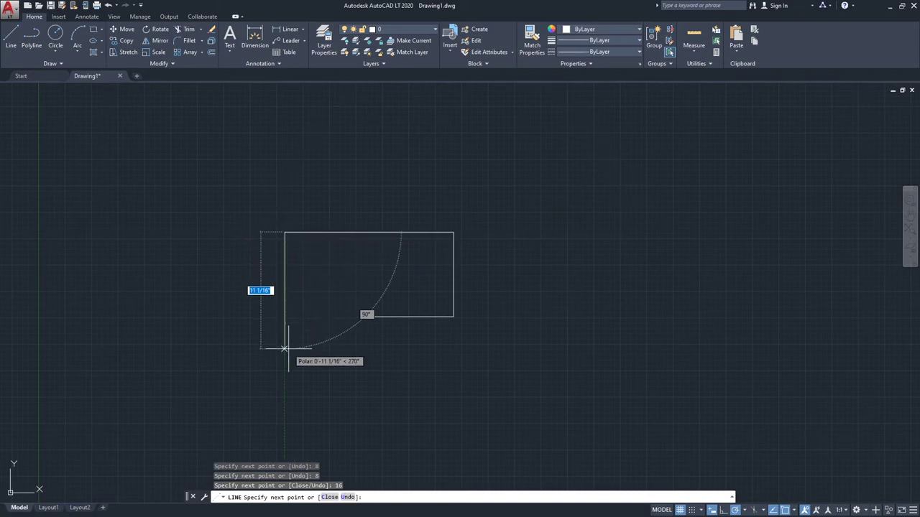
{"action": "type", "text": "16"}
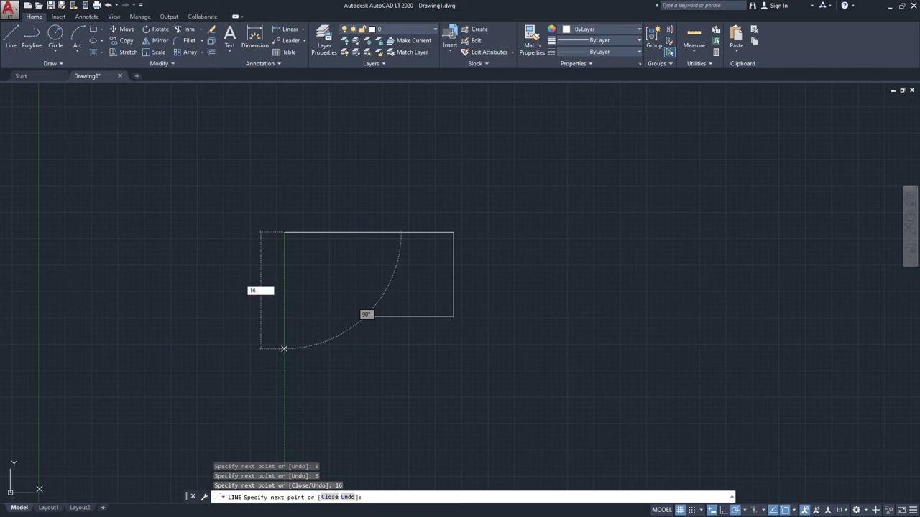
{"action": "key", "text": "Return"}
{"action": "type", "text": "8"}
{"action": "key", "text": "Return"}
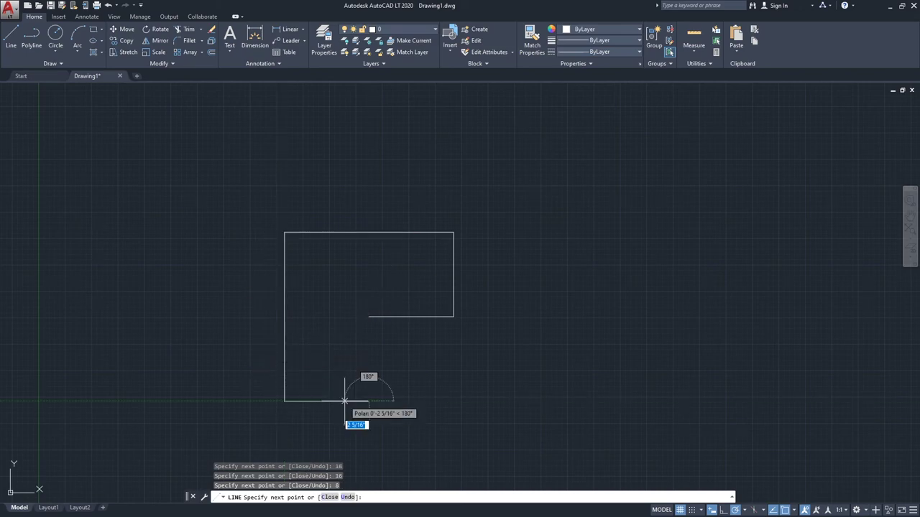
{"action": "left_click", "coordinate": [368, 316]}
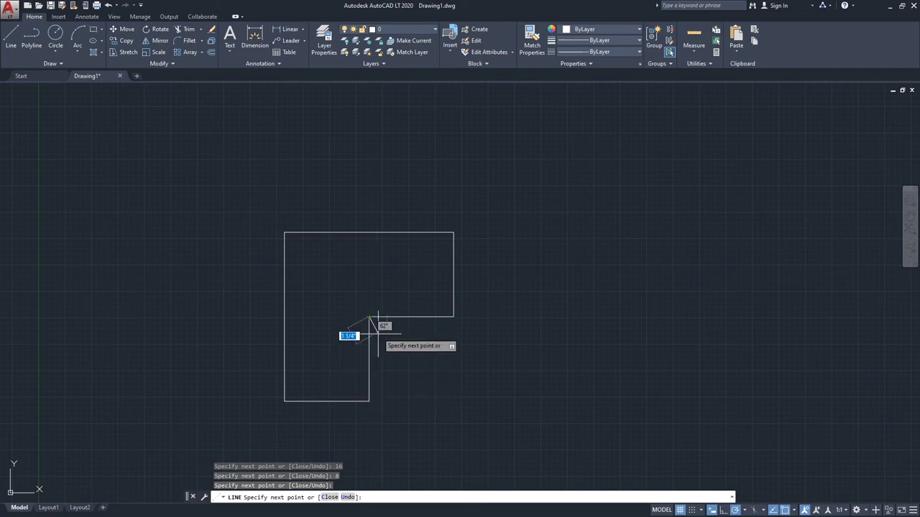
{"action": "right_click", "coordinate": [441, 357]}
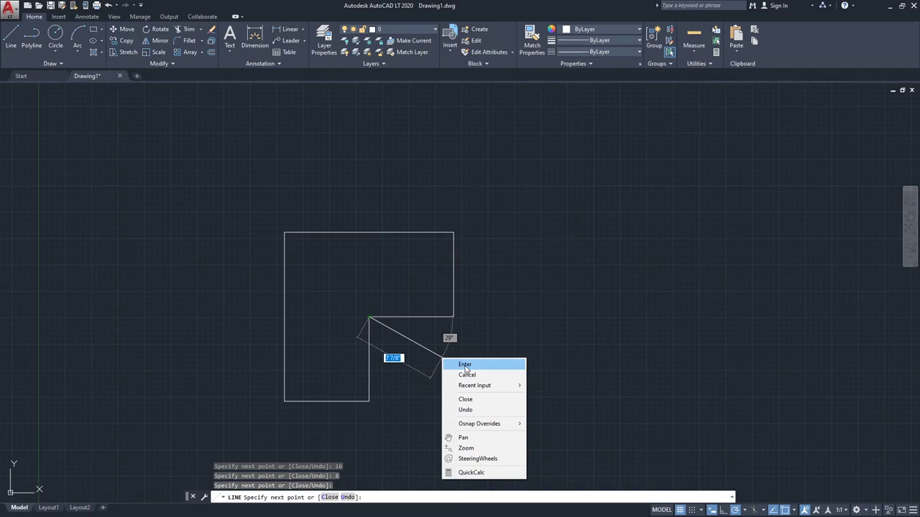
{"action": "left_click", "coordinate": [465, 367]}
{"action": "key", "text": "F9"}
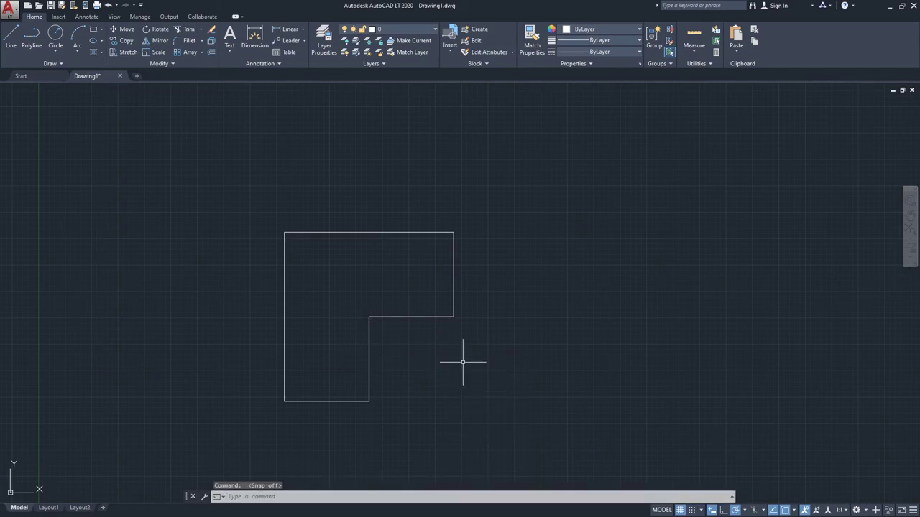
Step: Start a new line right of the L-shape, then undo its first point
{"action": "middle_click_drag", "start_coordinate": [470, 359], "coordinate": [450, 355]}
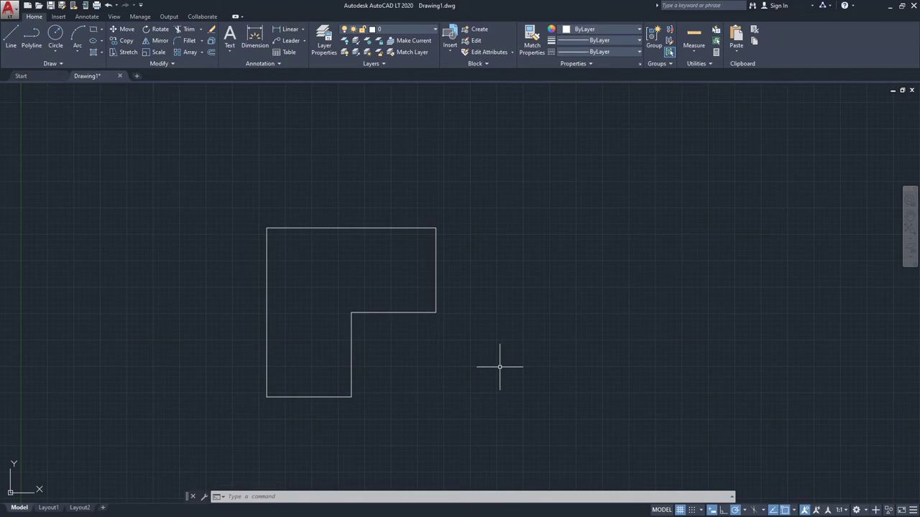
{"action": "left_click", "coordinate": [12, 41]}
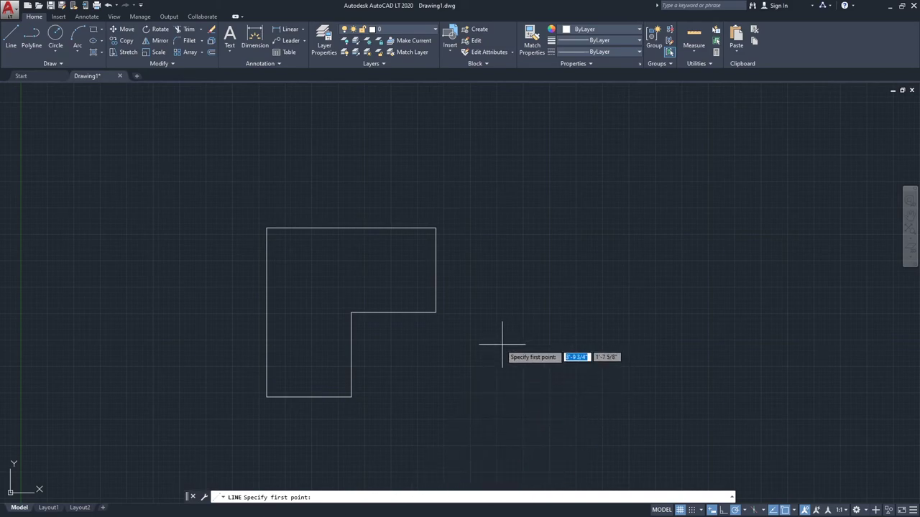
{"action": "left_click", "coordinate": [488, 381]}
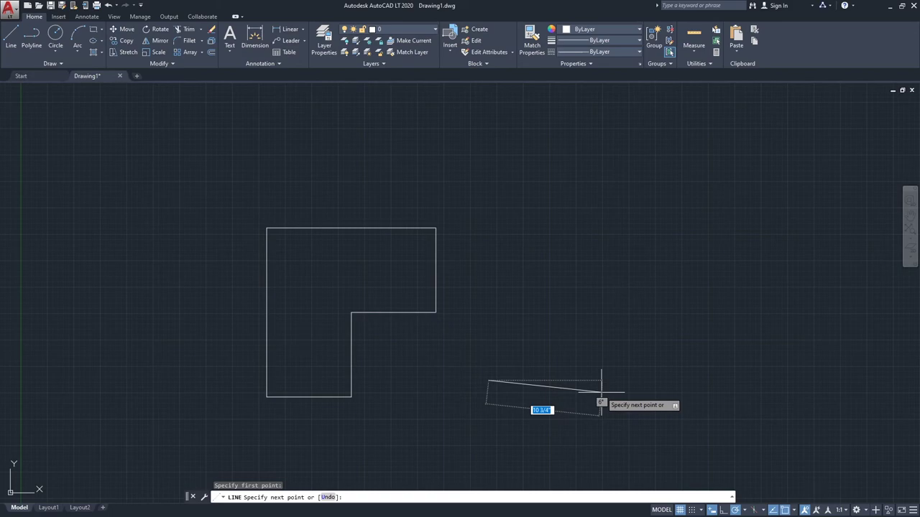
{"action": "key", "text": "Down"}
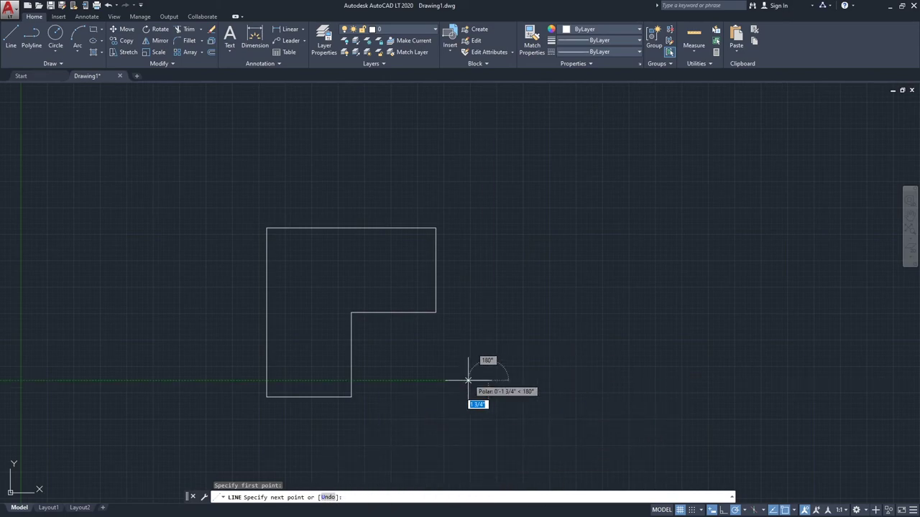
{"action": "left_click", "coordinate": [328, 497]}
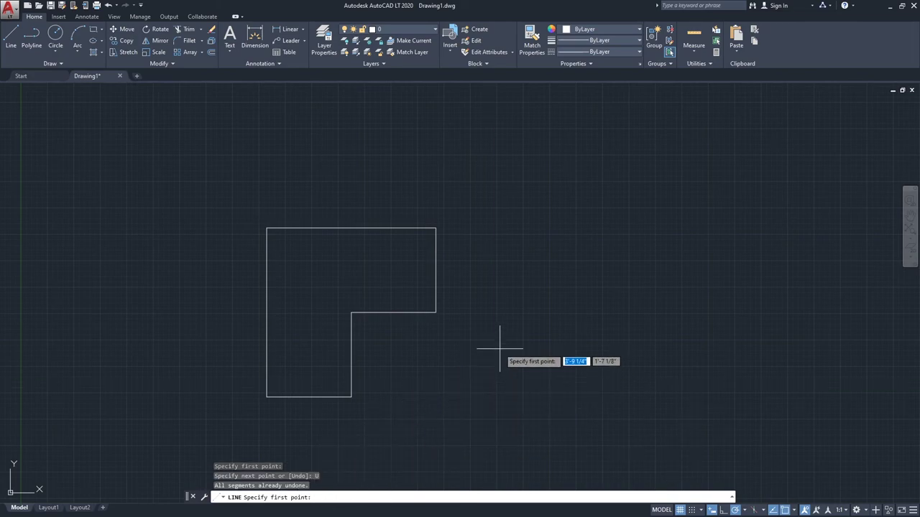
Step: Draw three 1'8" sides from a new start point and close the square
{"action": "left_click", "coordinate": [490, 411]}
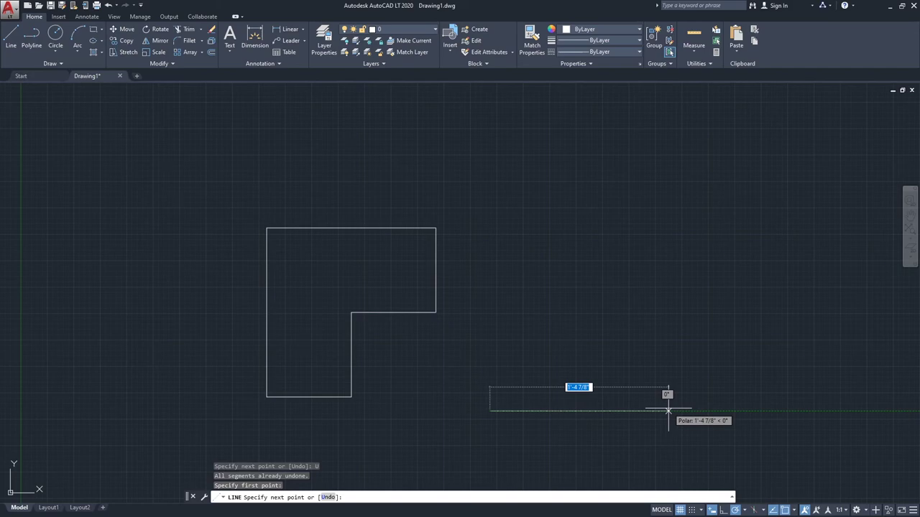
{"action": "type", "text": "1"}
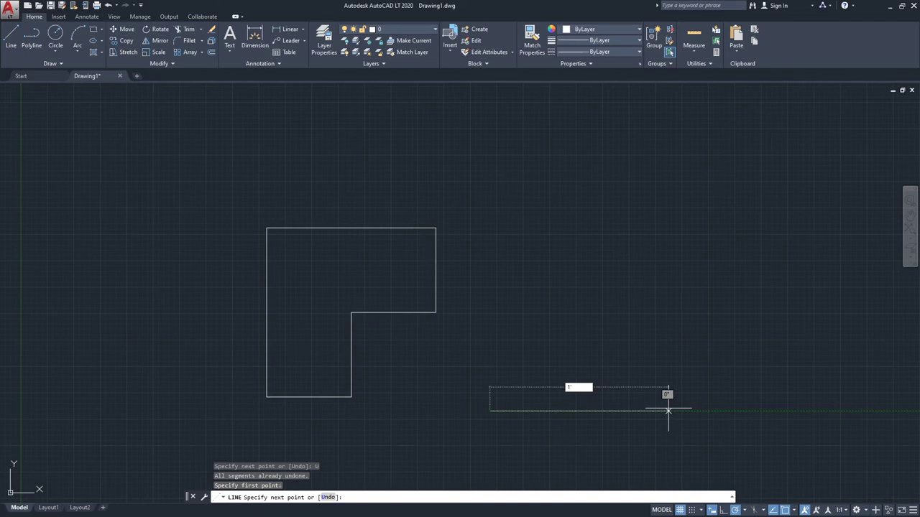
{"action": "type", "text": "'8"}
{"action": "key", "text": "Return"}
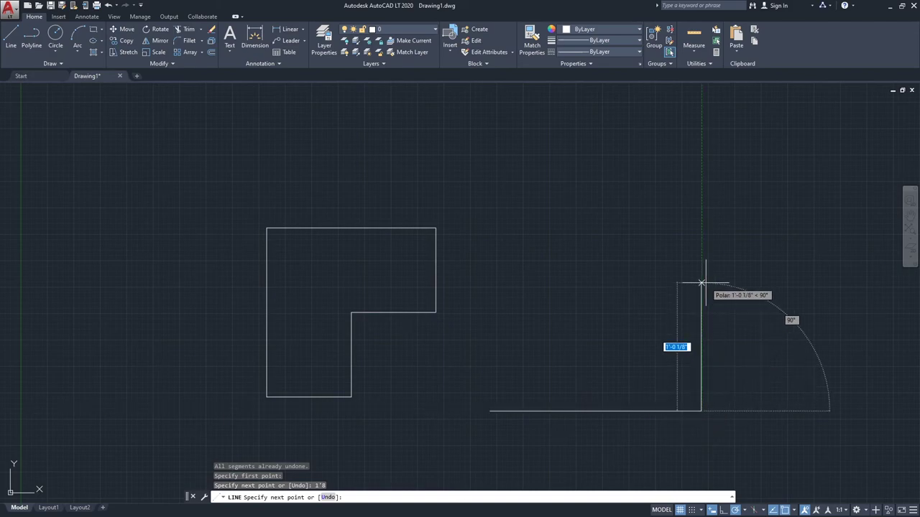
{"action": "type", "text": "1'8"}
{"action": "key", "text": "Return"}
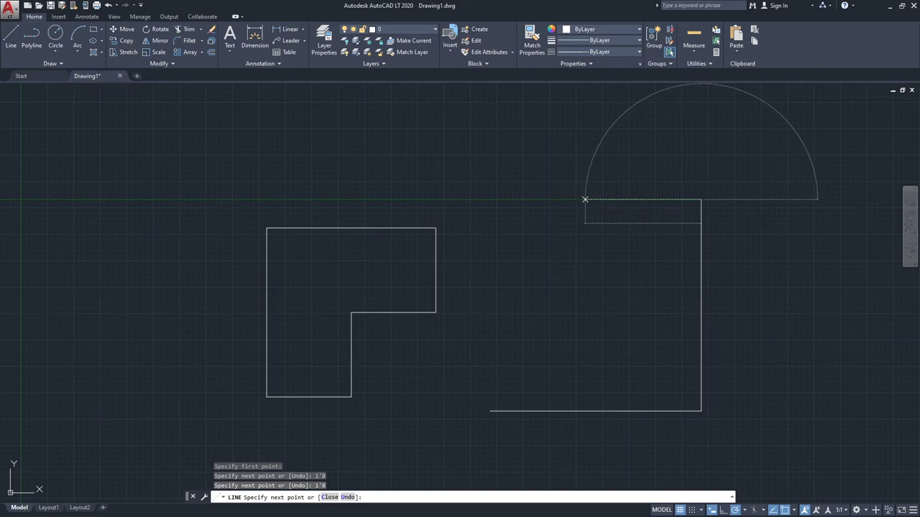
{"action": "type", "text": "1'8"}
{"action": "key", "text": "Return"}
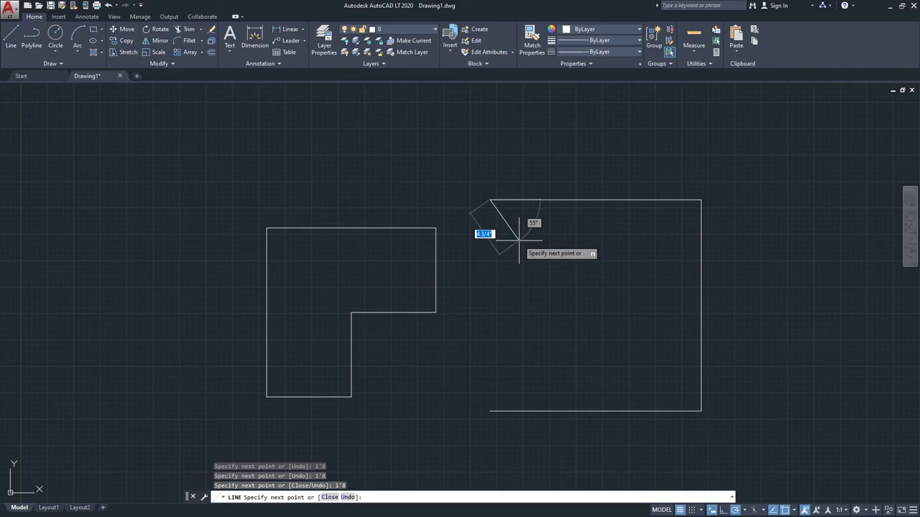
{"action": "key", "text": "Down"}
{"action": "key", "text": "Down"}
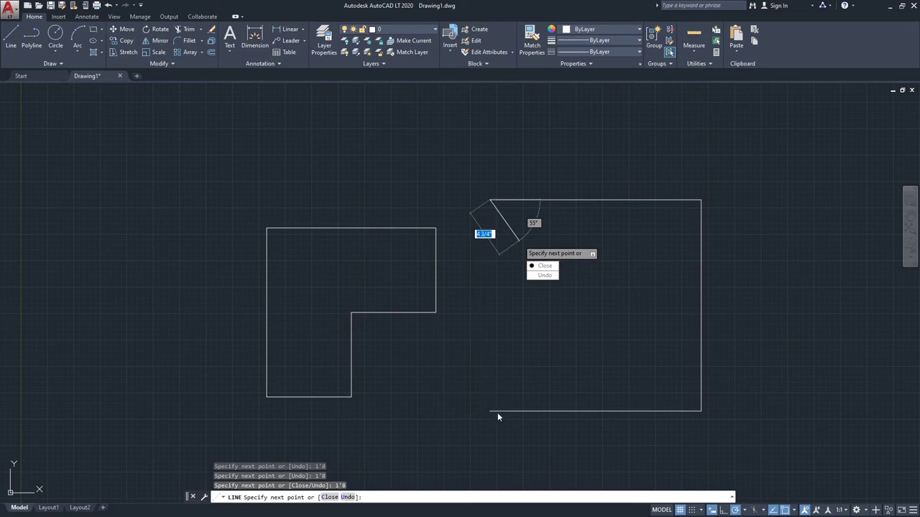
{"action": "left_click", "coordinate": [544, 267]}
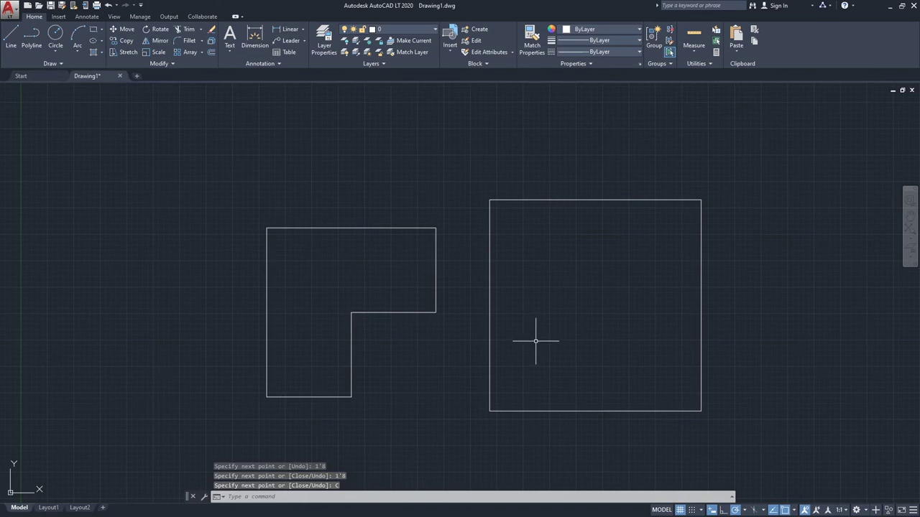
Step: Start a line above the L-shape and draw a 6 1/2" horizontal segment
{"action": "key", "text": "F9"}
{"action": "key", "text": "F9"}
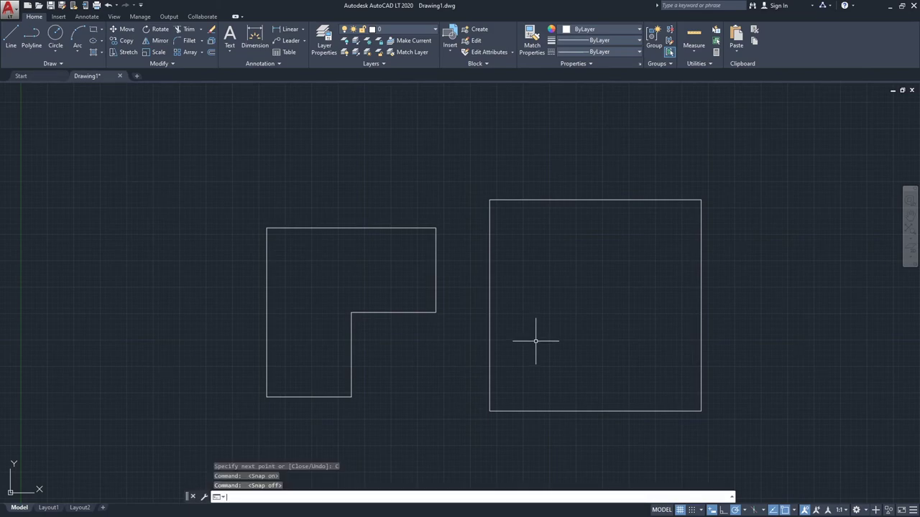
{"action": "scroll", "coordinate": [330, 342], "scroll_direction": "down", "scroll_amount": 2}
{"action": "scroll", "coordinate": [335, 271], "scroll_direction": "up", "scroll_amount": 2}
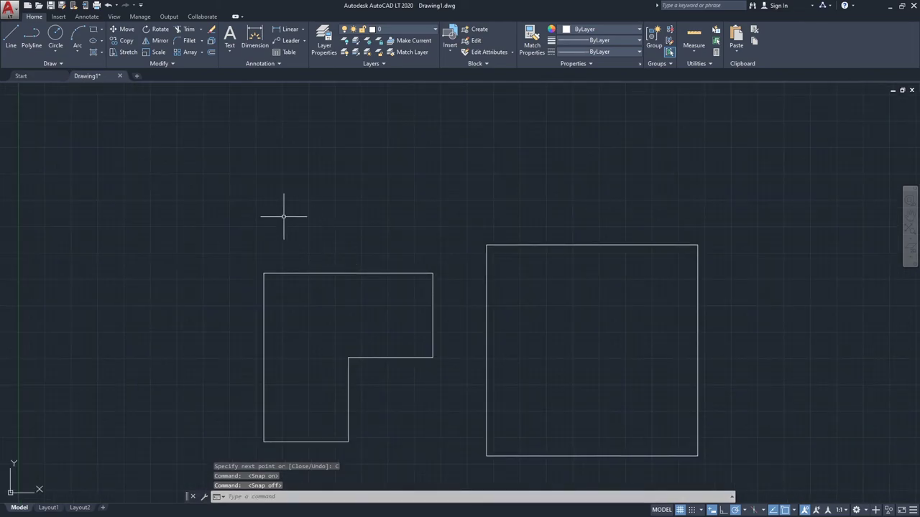
{"action": "left_click", "coordinate": [12, 36]}
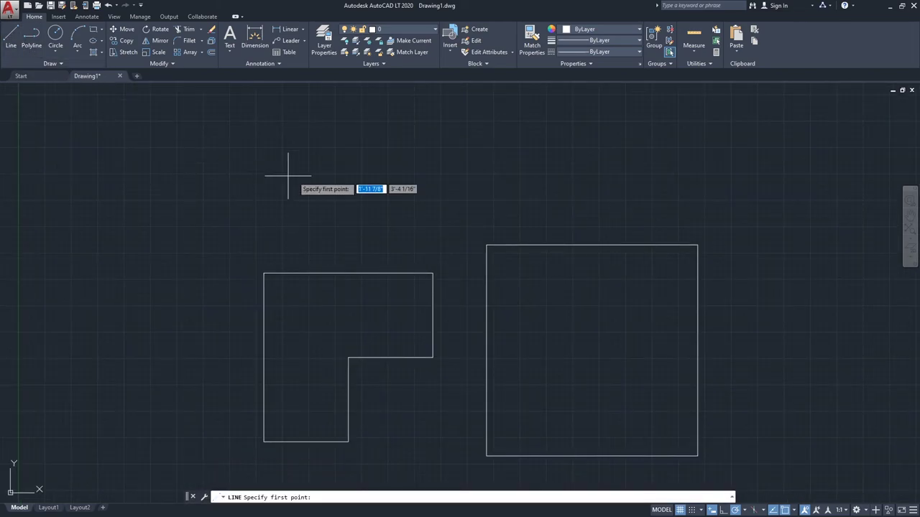
{"action": "left_click", "coordinate": [335, 188]}
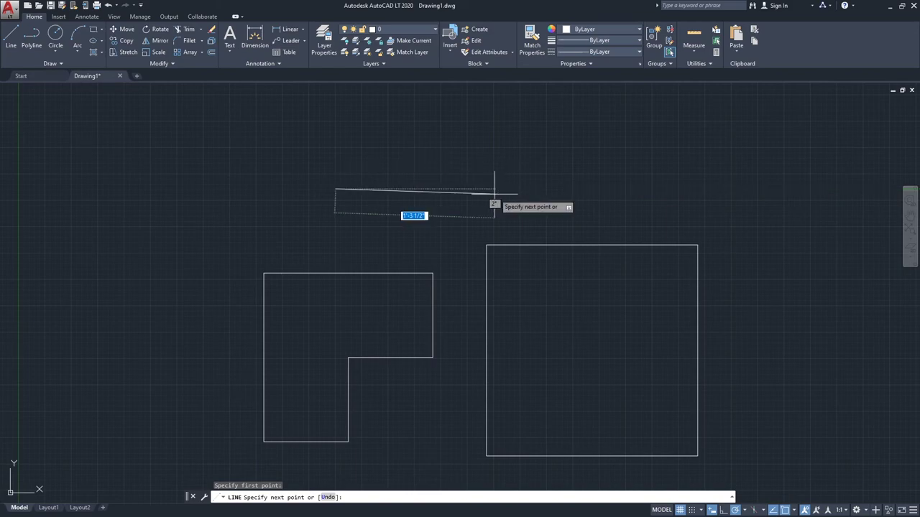
{"action": "middle_click_drag", "start_coordinate": [503, 190], "coordinate": [506, 225]}
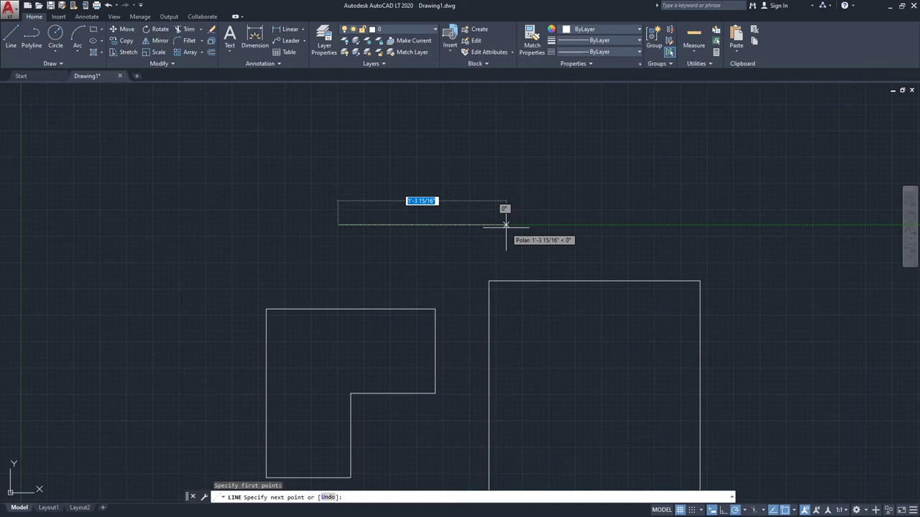
{"action": "type", "text": "6"}
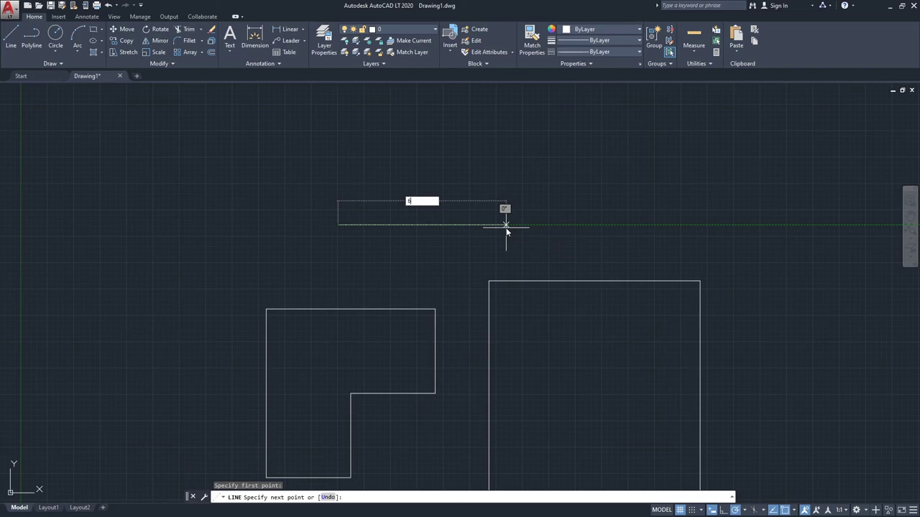
{"action": "type", "text": "'-1"}
{"action": "type", "text": "/2"}
{"action": "key", "text": "Return"}
Step: Add a 1'3 3/4" vertical segment rising from its end and finish the line
{"action": "middle_click_drag", "start_coordinate": [421, 162], "coordinate": [449, 240]}
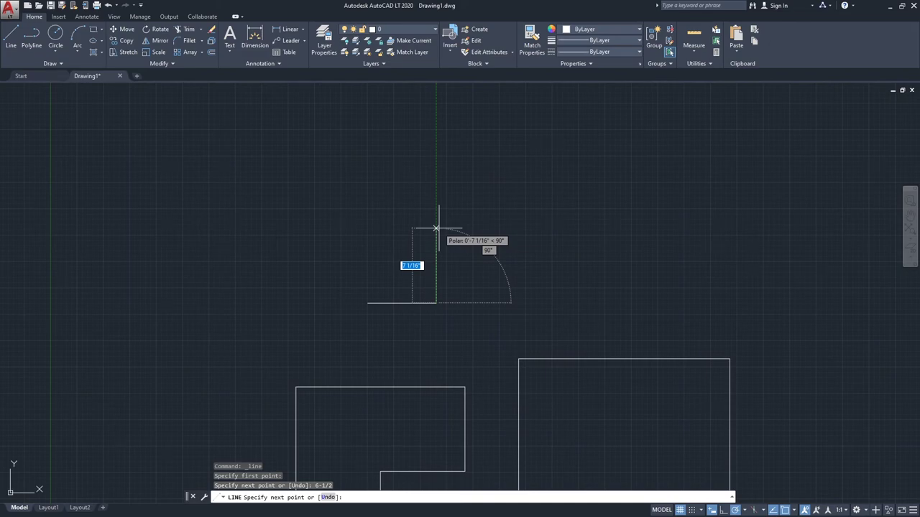
{"action": "type", "text": "1"}
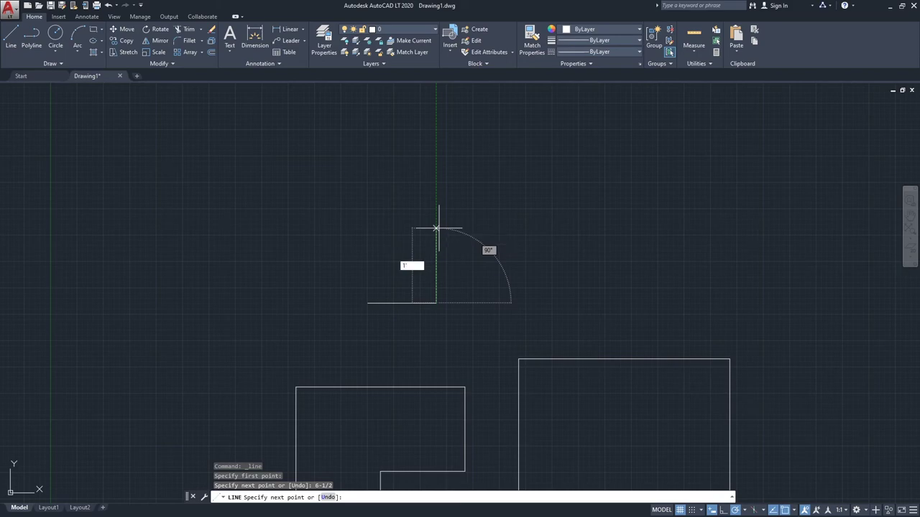
{"action": "type", "text": "'3-3/4"}
{"action": "key", "text": "Return"}
{"action": "middle_click_drag", "start_coordinate": [384, 190], "coordinate": [403, 261]}
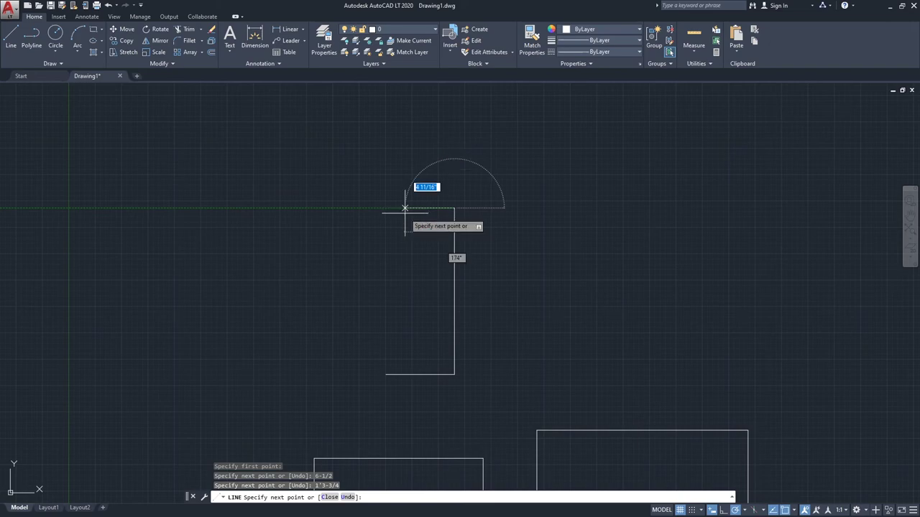
{"action": "middle_click_drag", "start_coordinate": [407, 230], "coordinate": [329, 151]}
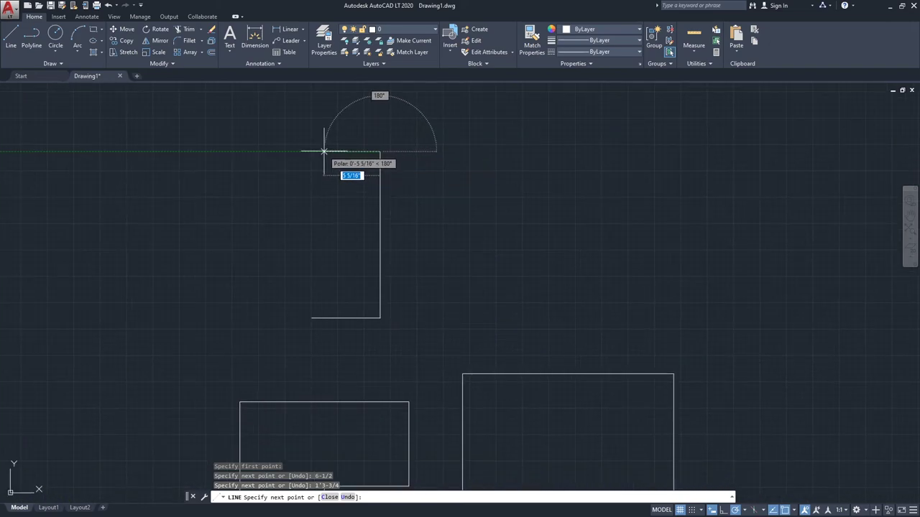
{"action": "right_click", "coordinate": [324, 151]}
{"action": "left_click", "coordinate": [338, 155]}
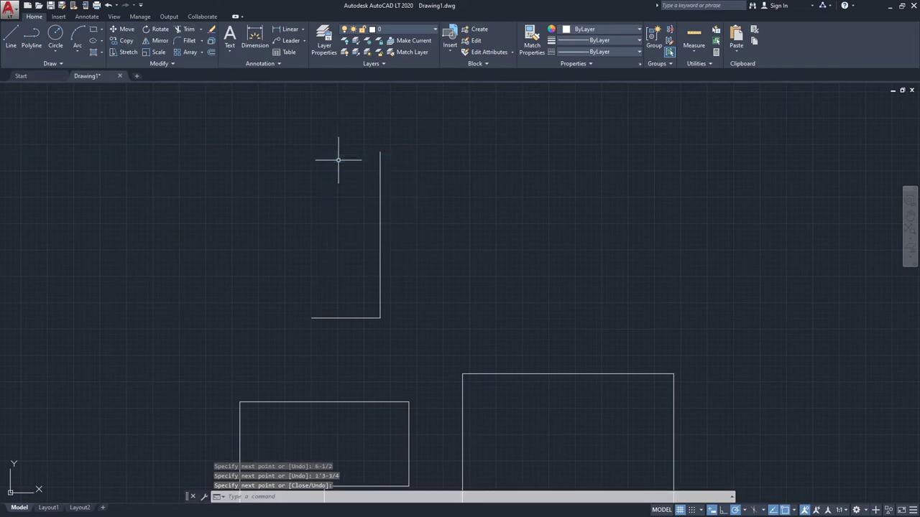
Step: Pan the view, start a line at one point, then cancel it
{"action": "key", "text": "F9"}
{"action": "key", "text": "F9"}
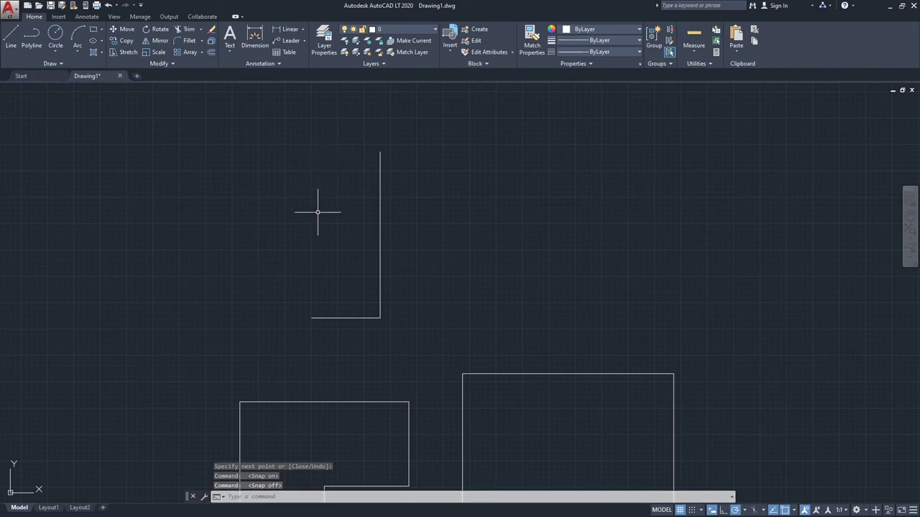
{"action": "middle_click_drag", "start_coordinate": [385, 293], "coordinate": [333, 273]}
{"action": "middle_click_drag", "start_coordinate": [453, 238], "coordinate": [454, 232]}
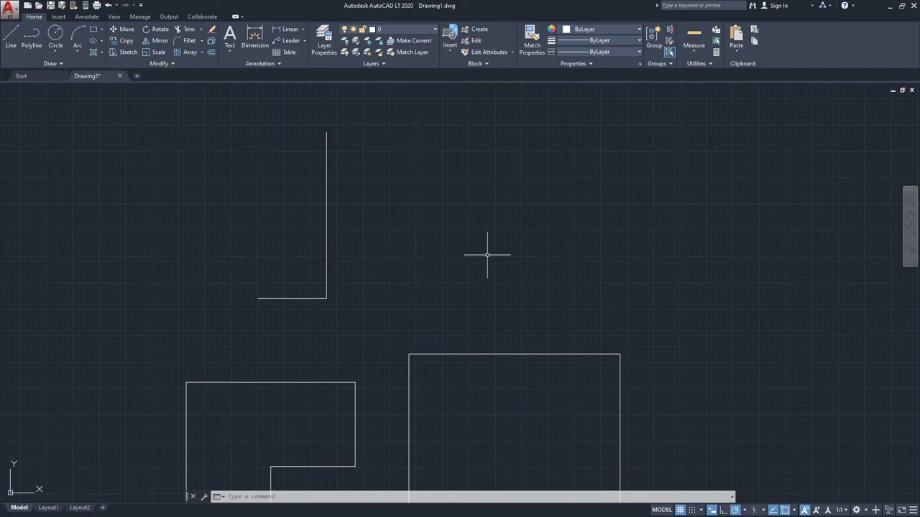
{"action": "left_click", "coordinate": [12, 41]}
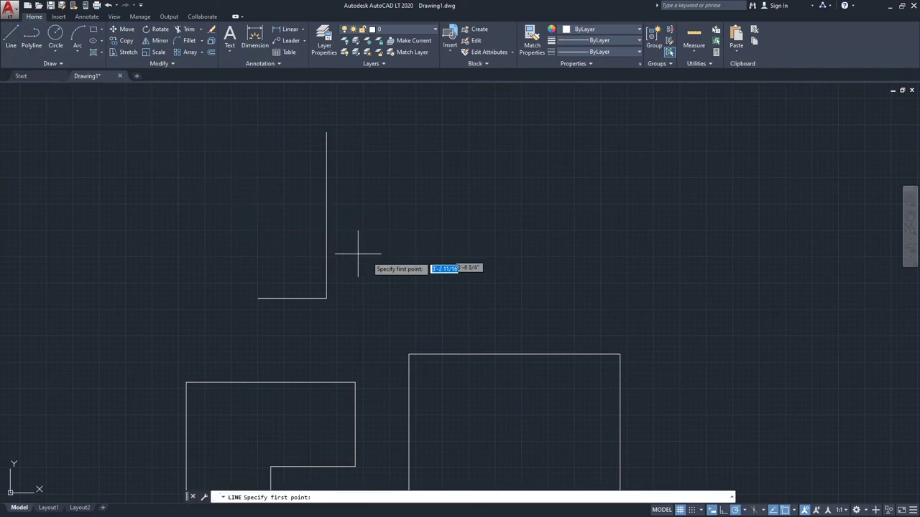
{"action": "left_click", "coordinate": [415, 270]}
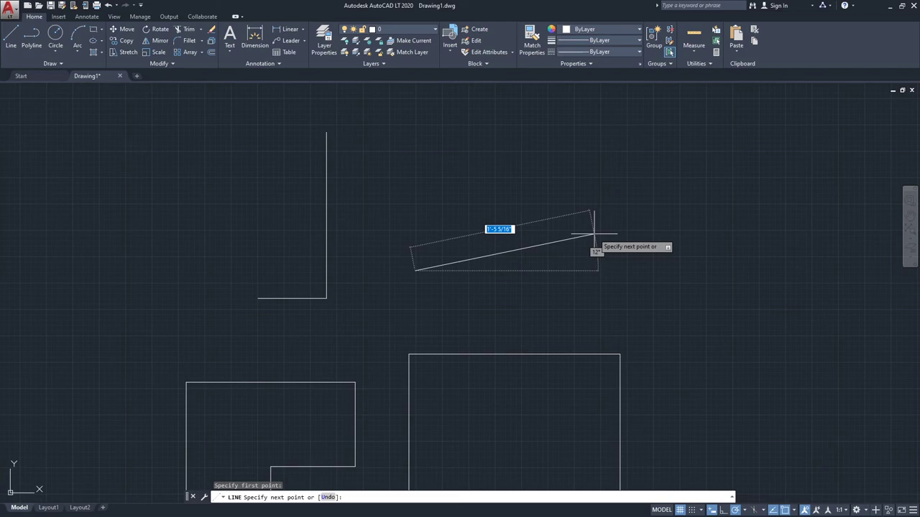
{"action": "key", "text": "Escape"}
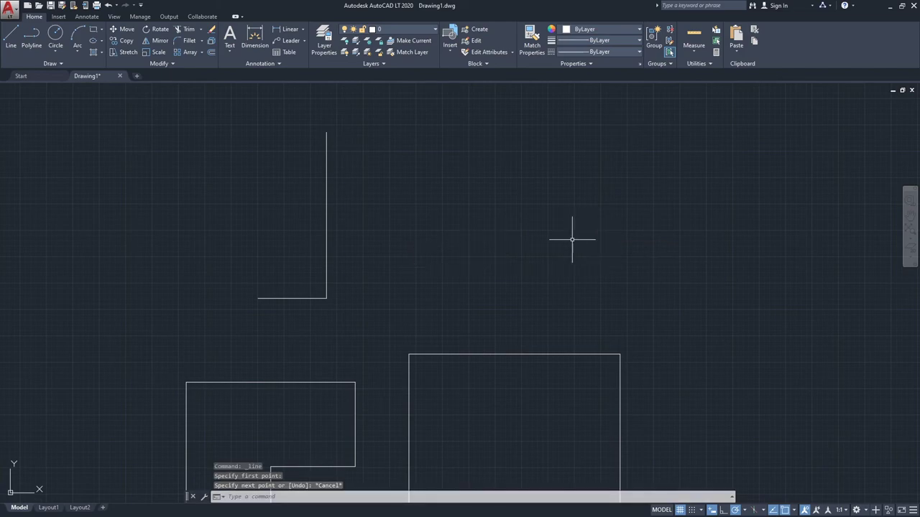
Step: Draw a horizontal bottom line, a vertical right side and a short top line leftward
{"action": "left_click", "coordinate": [11, 35]}
{"action": "left_click", "coordinate": [431, 290]}
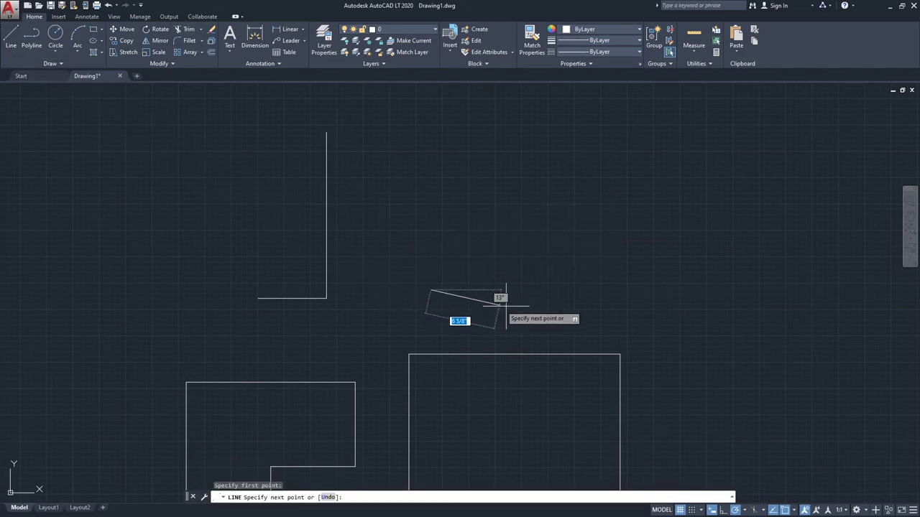
{"action": "left_click", "coordinate": [613, 290]}
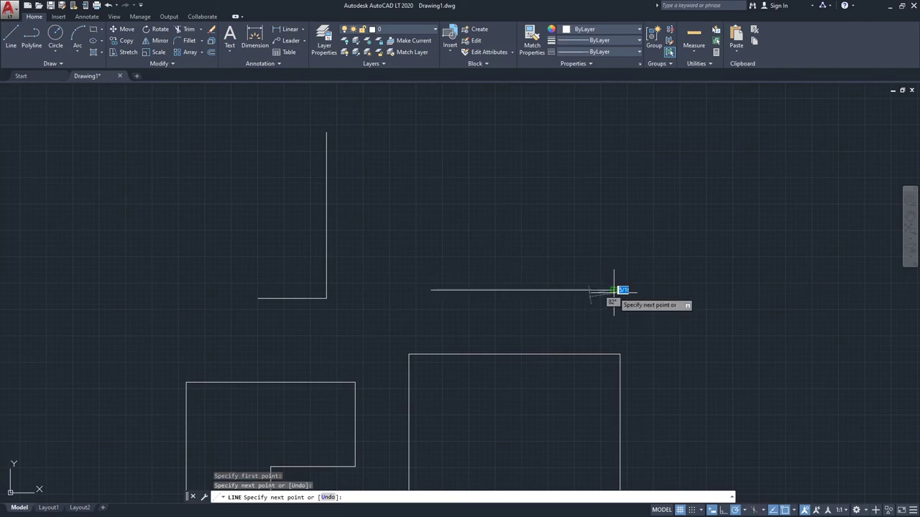
{"action": "left_click", "coordinate": [613, 131]}
{"action": "left_click", "coordinate": [520, 131]}
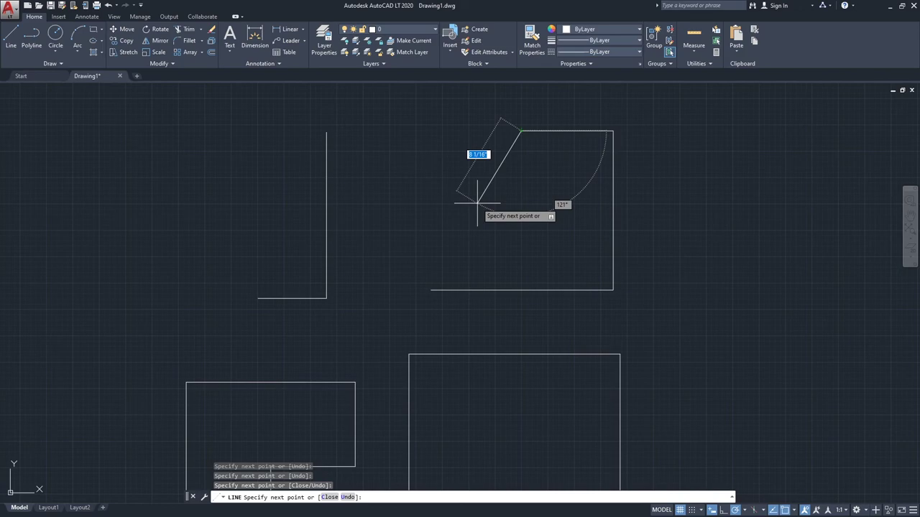
{"action": "key", "text": "Escape"}
{"action": "key", "text": "Escape"}
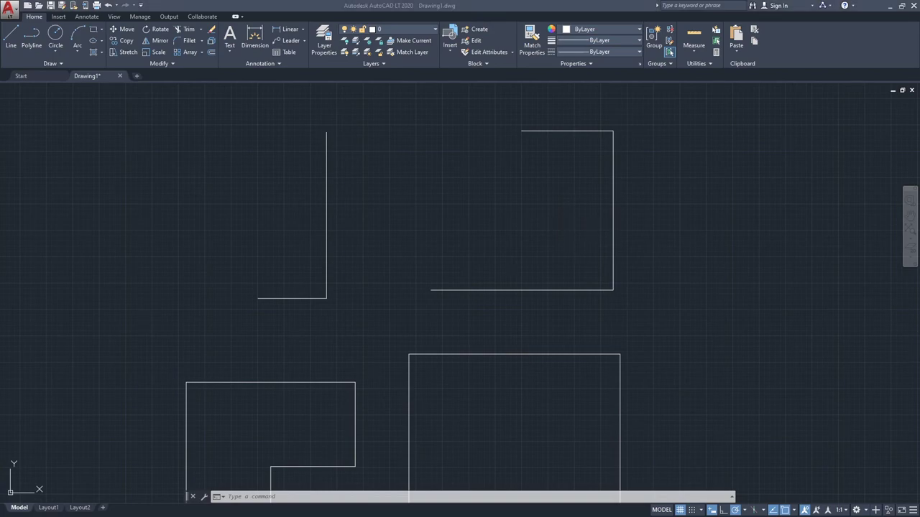
Step: Add notes 'ENTER OR SPACE: TO START & FINISH A COMMAND.' and the ESCAPE cancel note
{"action": "mouse_move", "coordinate": [919, 115]}
{"action": "left_mouse_down"}
{"action": "mouse_move", "coordinate": [807, 113]}
{"action": "mouse_move", "coordinate": [639, 153]}
{"action": "mouse_move", "coordinate": [691, 131]}
{"action": "left_mouse_up"}
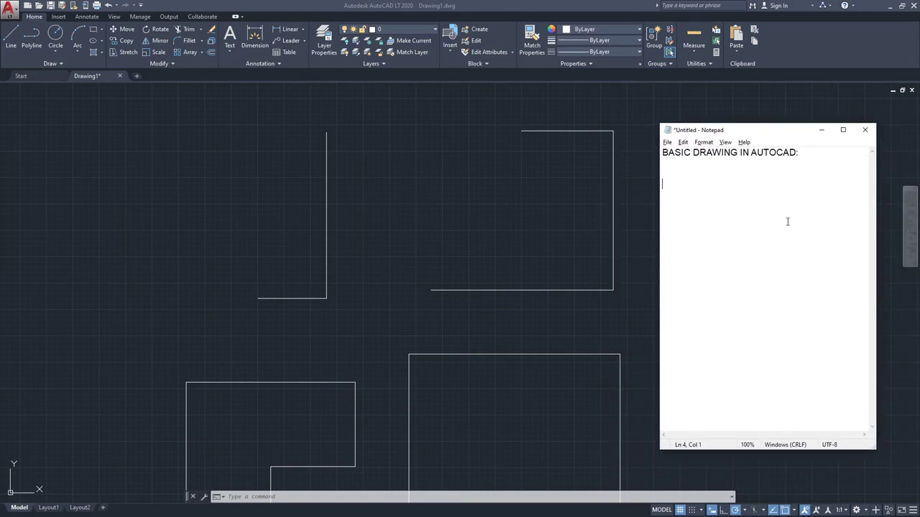
{"action": "type", "text": "* ENTER OR SPACE: T"}
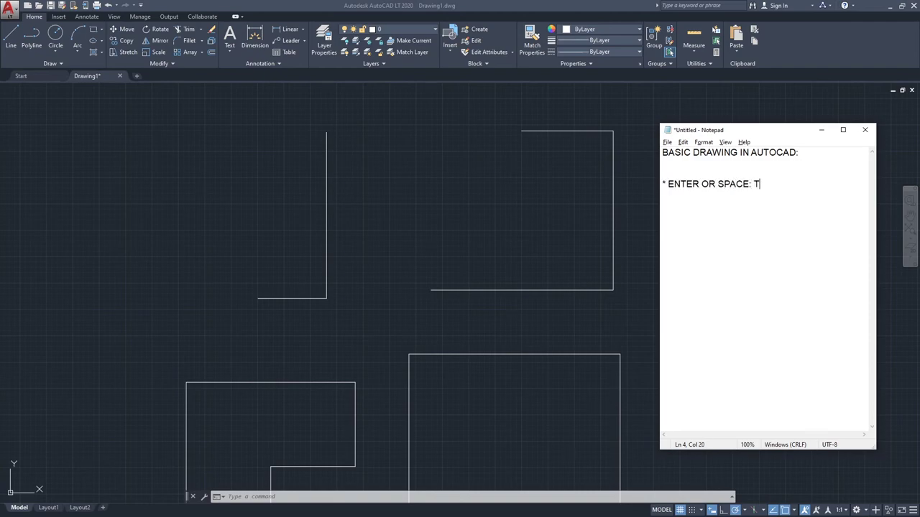
{"action": "type", "text": "O START & FINISH"}
{"action": "key", "text": "Return"}
{"action": "type", "text": "A COMMAND."}
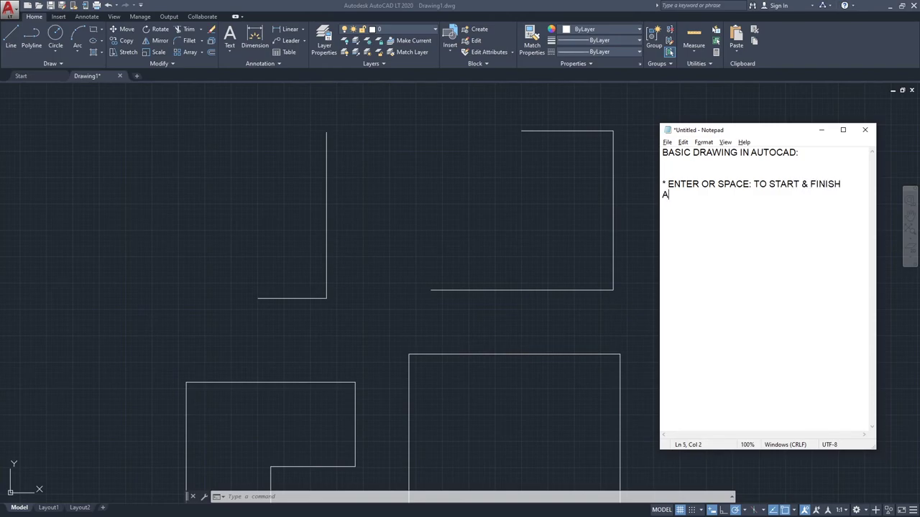
{"action": "key", "text": "Return"}
{"action": "key", "text": "Return"}
{"action": "type", "text": "ESCAPE BUTTON: "}
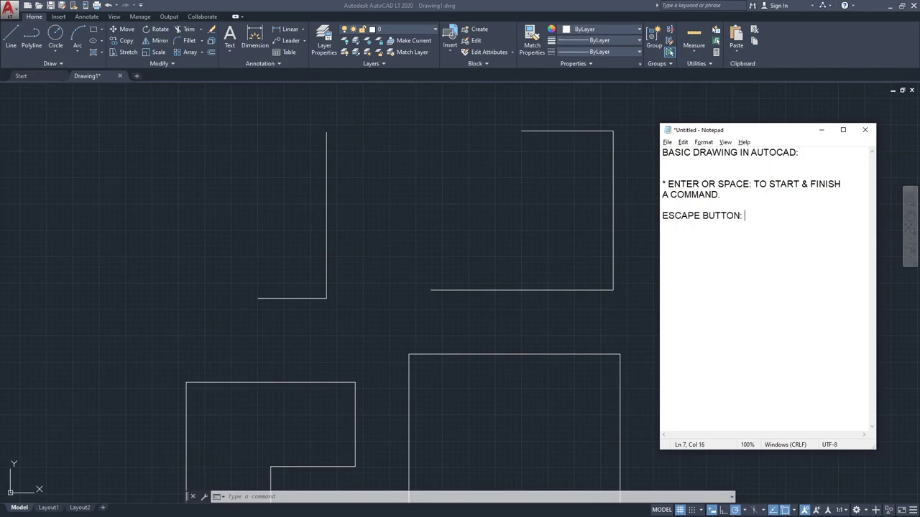
{"action": "type", "text": "TO CANCEL A COMMAND."}
{"action": "key", "text": "Return"}
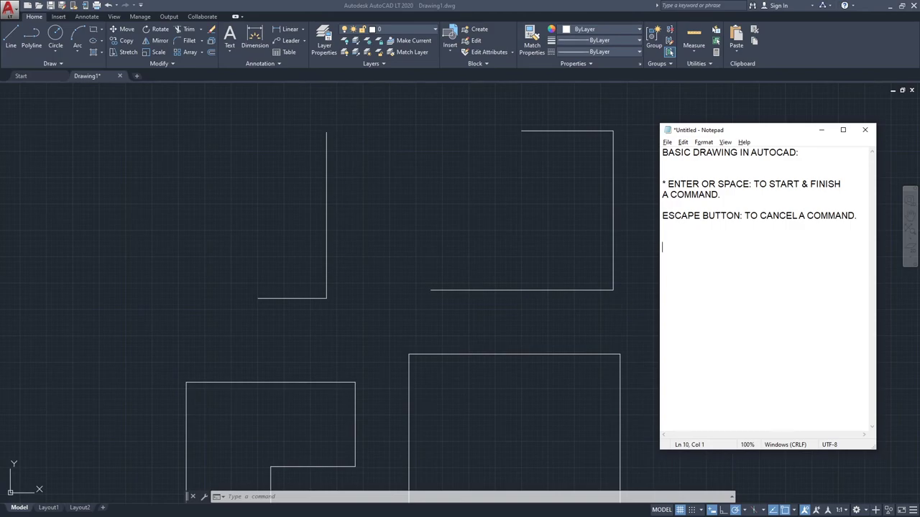
Step: Bullet the escape note and add the note that the command line guides you
{"action": "key", "text": "Up"}
{"action": "type", "text": "*"}
{"action": "key", "text": "End"}
{"action": "key", "text": "Return"}
{"action": "key", "text": "Return"}
{"action": "type", "text": "* "}
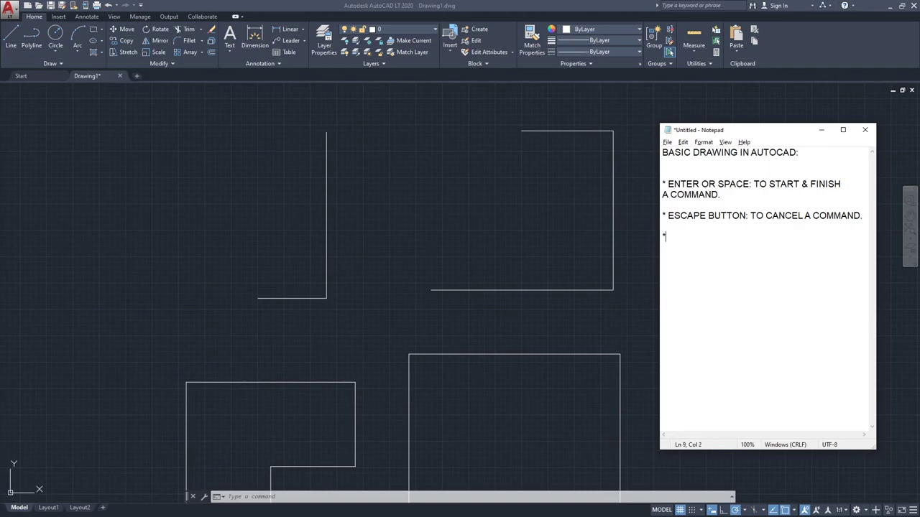
{"action": "type", "text": "REFERENCE THE \"COMMAND LINE\", IT GUI"}
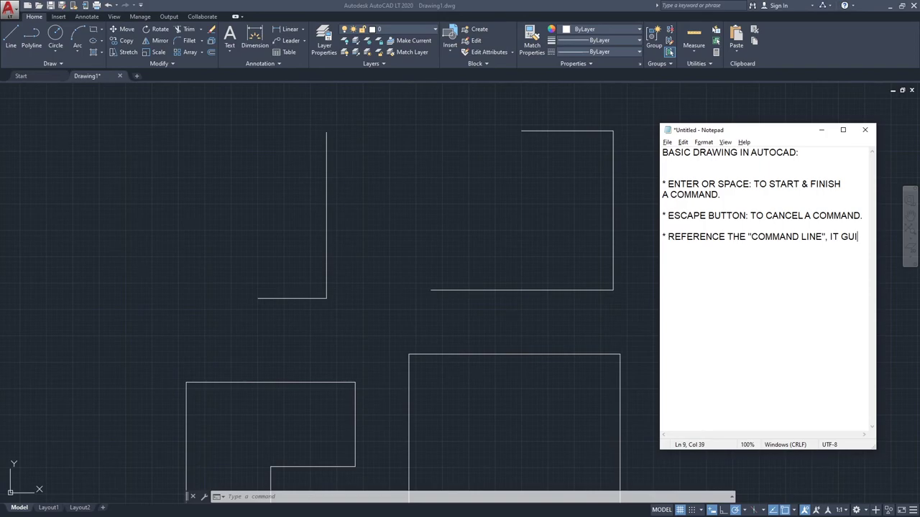
{"action": "type", "text": "DES"}
{"action": "key", "text": "Return"}
{"action": "type", "text": "THROUGH THE PROCESS OF A COMMAND."}
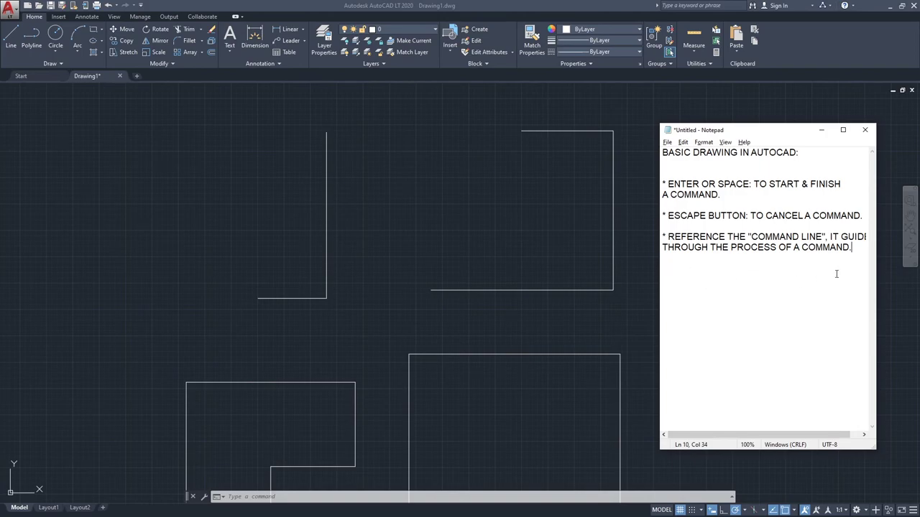
Step: Add the note 'LINES: L + ENTER' below and return to AutoCAD
{"action": "left_click", "coordinate": [684, 169]}
{"action": "key", "text": "Down"}
{"action": "key", "text": "Down"}
{"action": "key", "text": "Down"}
{"action": "key", "text": "Down"}
{"action": "key", "text": "Down"}
{"action": "key", "text": "Down"}
{"action": "key", "text": "Down"}
{"action": "key", "text": "Down"}
{"action": "key", "text": "Down"}
{"action": "key", "text": "Down"}
{"action": "type", "text": "LINES:"}
{"action": "type", "text": "L + ENTER"}
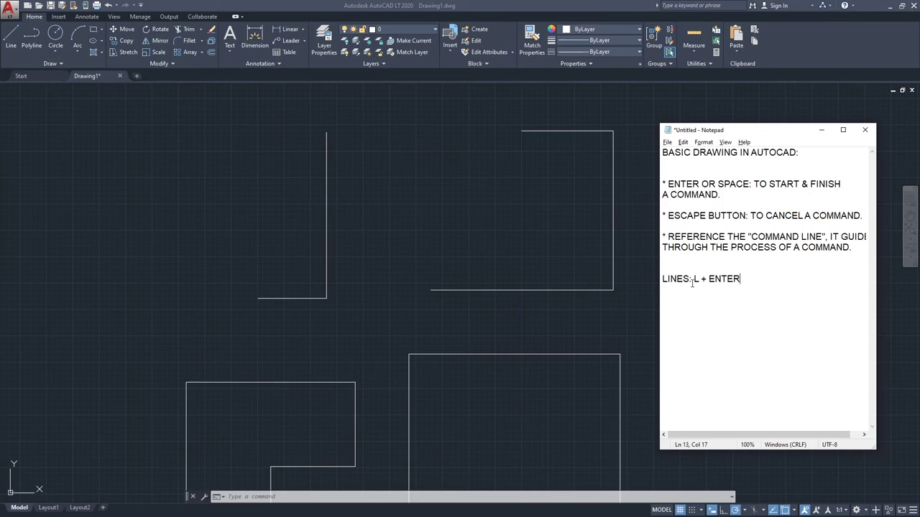
{"action": "left_click", "coordinate": [481, 209]}
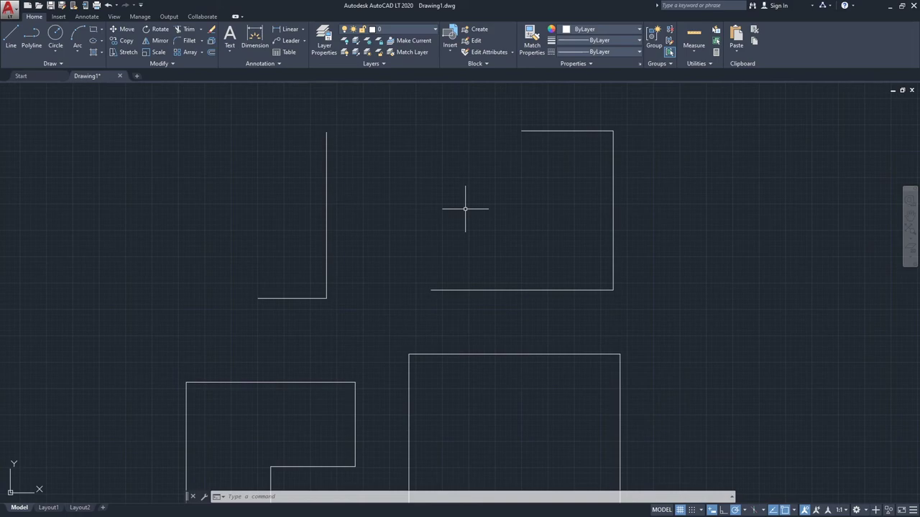
Step: Turn on polar tracking and draw a five-vertex line shape, closing it with C
{"action": "key", "text": "F10"}
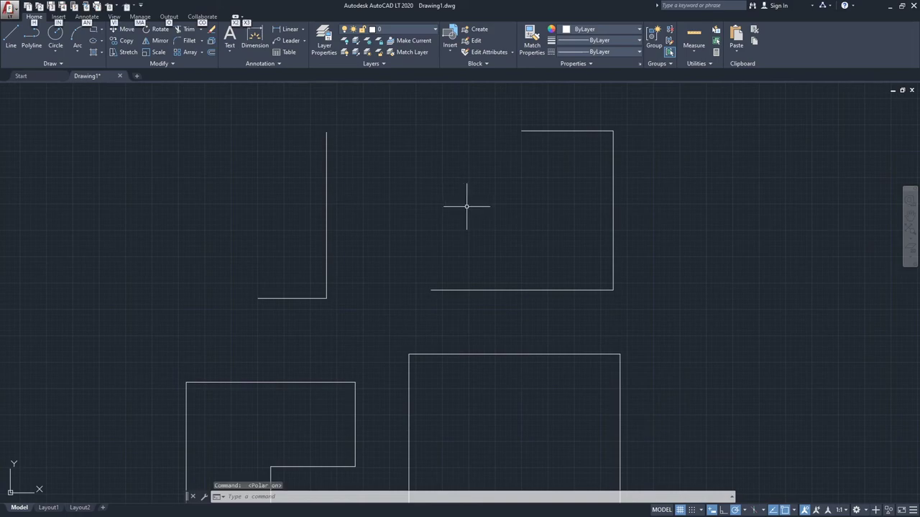
{"action": "middle_click_drag", "start_coordinate": [468, 205], "coordinate": [473, 204]}
{"action": "type", "text": "L"}
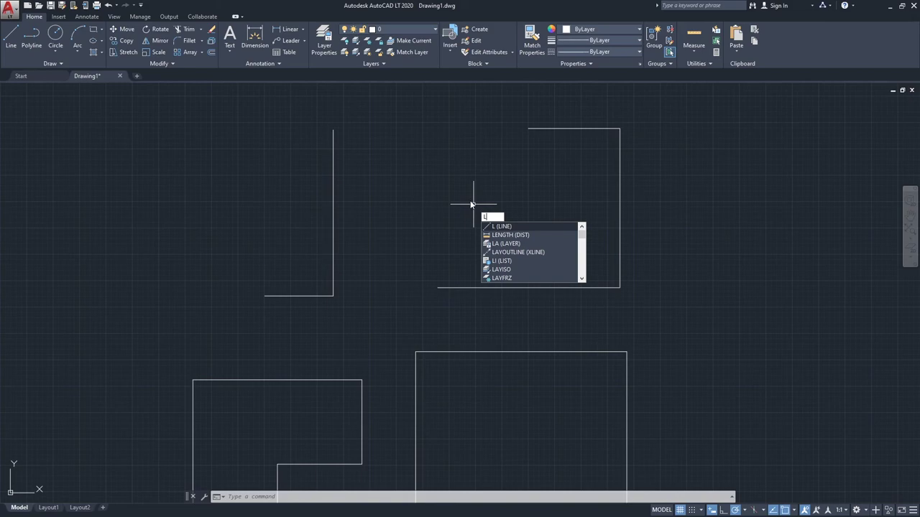
{"action": "key", "text": "Return"}
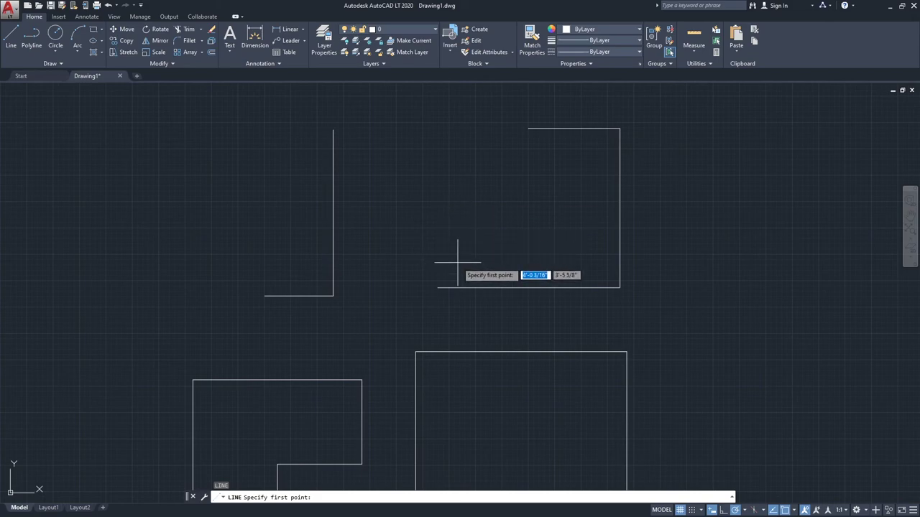
{"action": "scroll", "coordinate": [457, 260], "scroll_direction": "down", "scroll_amount": 2}
{"action": "left_click", "coordinate": [649, 338]}
{"action": "left_click", "coordinate": [786, 321]}
{"action": "left_click", "coordinate": [730, 223]}
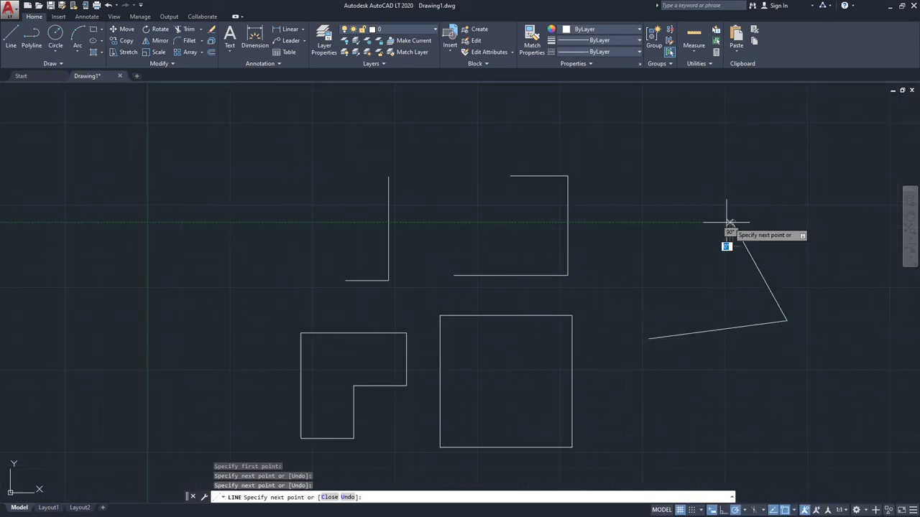
{"action": "left_click", "coordinate": [616, 257]}
{"action": "left_click", "coordinate": [588, 336]}
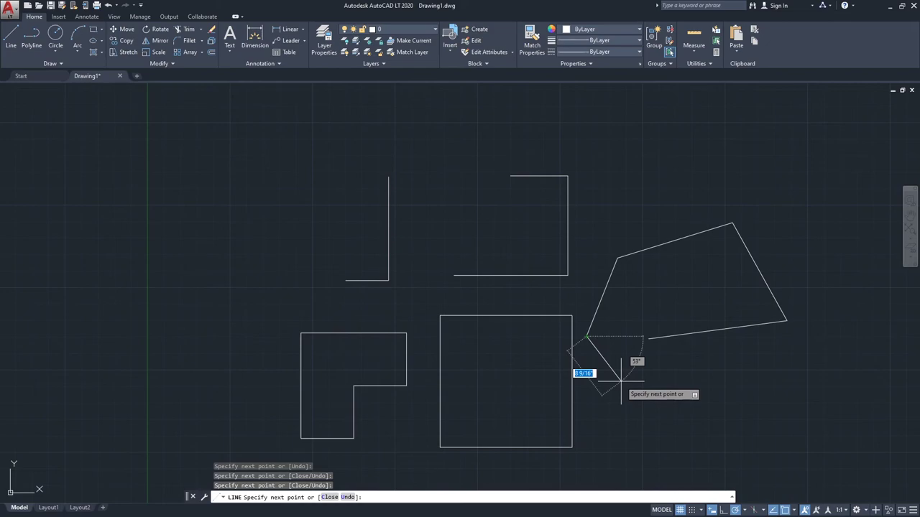
{"action": "type", "text": "C"}
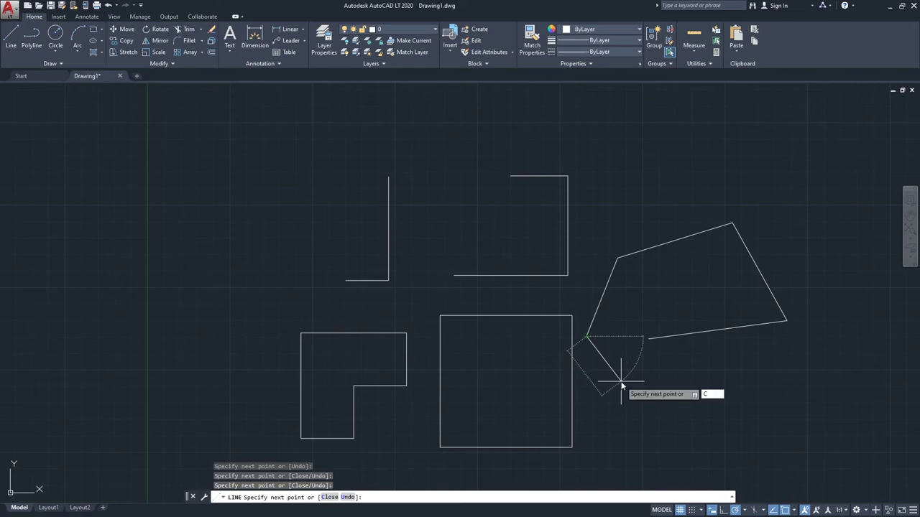
{"action": "key", "text": "Return"}
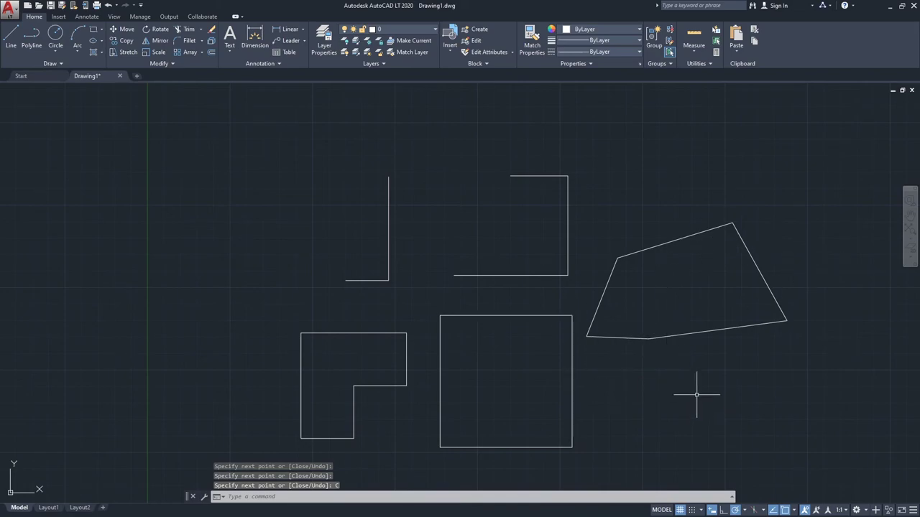
Step: Pan and zoom out to frame all the shapes
{"action": "middle_click_drag", "start_coordinate": [614, 362], "coordinate": [596, 350]}
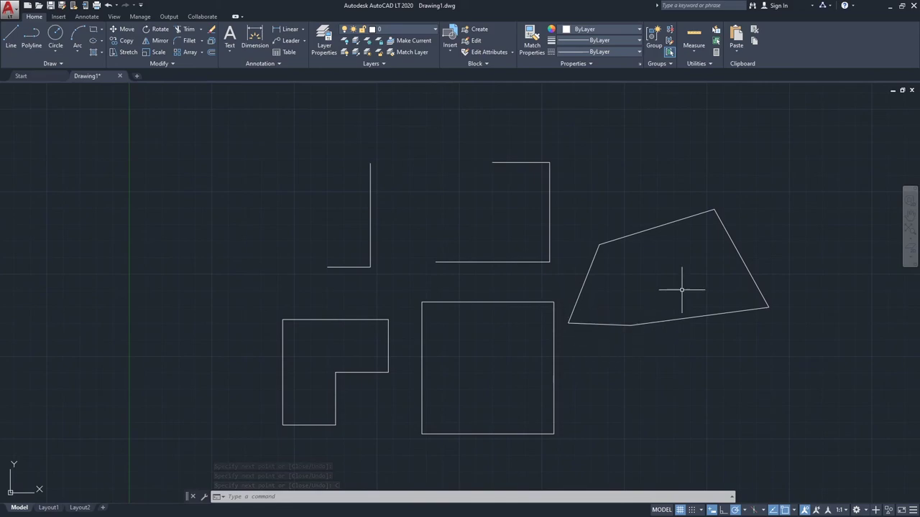
{"action": "middle_click_drag", "start_coordinate": [578, 317], "coordinate": [539, 300]}
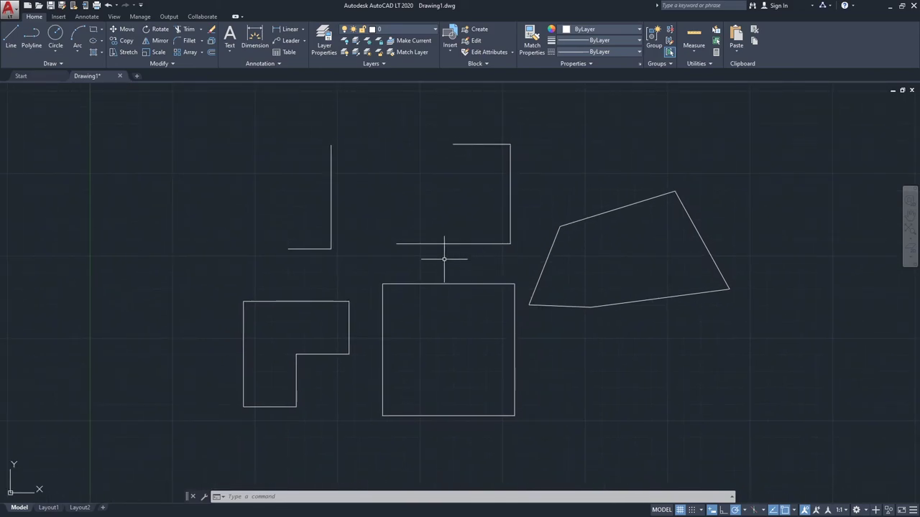
{"action": "scroll", "coordinate": [405, 264], "scroll_direction": "down", "scroll_amount": 2}
{"action": "middle_click_drag", "start_coordinate": [467, 275], "coordinate": [413, 286]}
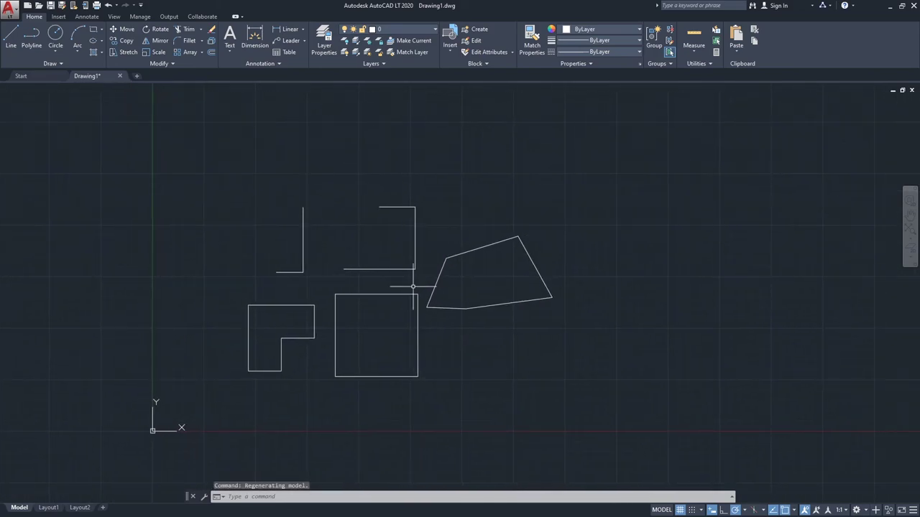
{"action": "middle_click_drag", "start_coordinate": [480, 261], "coordinate": [433, 263]}
{"action": "middle_click_drag", "start_coordinate": [360, 379], "coordinate": [333, 350]}
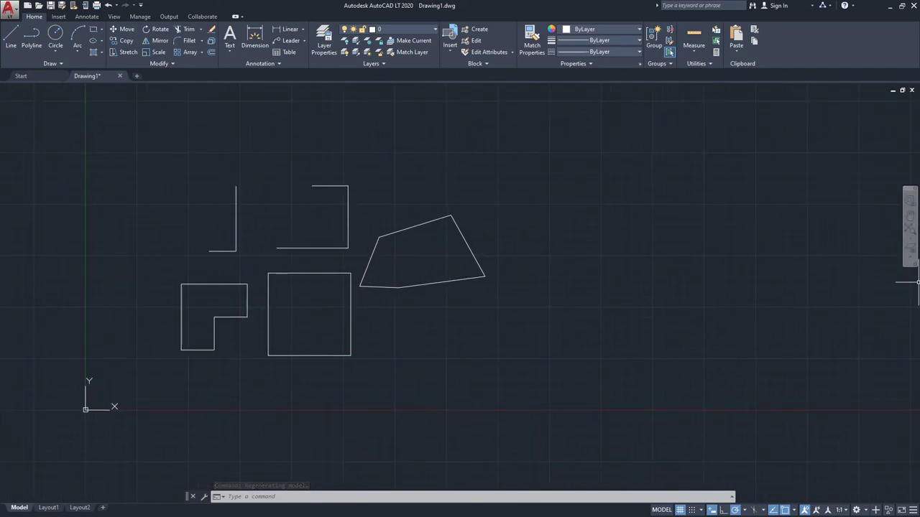
{"action": "key", "text": "alt+Tab"}
Step: Append '(TIP: USE "CLOSE")' to the LINES note, then go back to the drawing
{"action": "left_click_drag", "start_coordinate": [702, 123], "coordinate": [700, 107]}
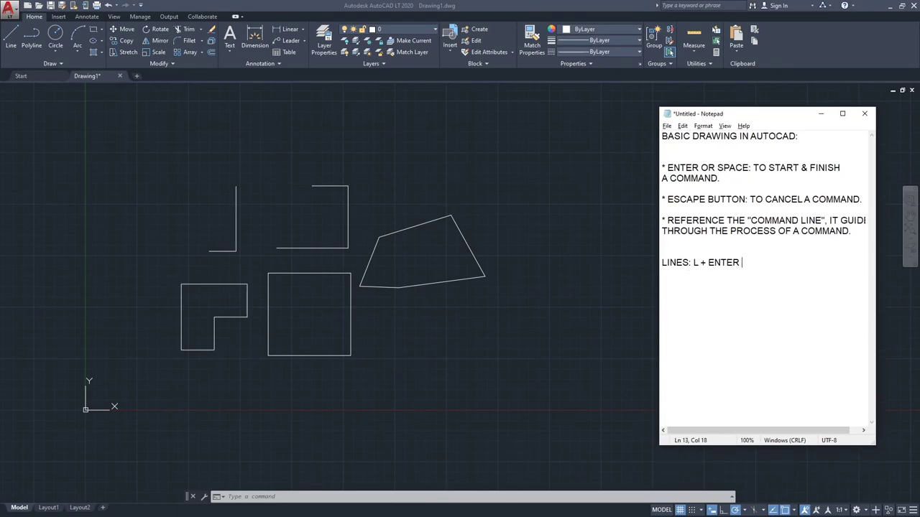
{"action": "type", "text": "(OPTION"}
{"action": "key", "text": "BackSpace"}
{"action": "key", "text": "BackSpace"}
{"action": "key", "text": "BackSpace"}
{"action": "key", "text": "BackSpace"}
{"action": "key", "text": "BackSpace"}
{"action": "key", "text": "BackSpace"}
{"action": "type", "text": "TIP: USE \"CLOSE\")"}
{"action": "left_click", "coordinate": [400, 324]}
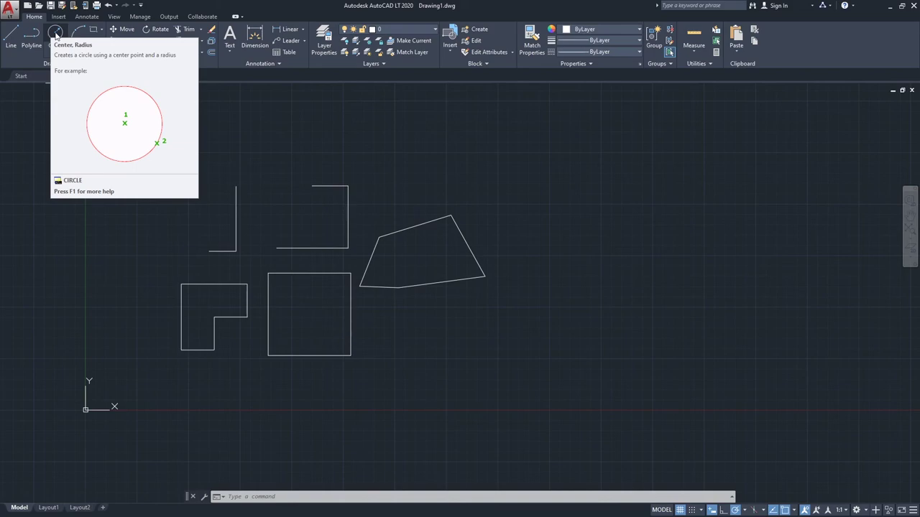
Step: Draw a radius-6 circle centred below the five-sided outline with Center, Radius
{"action": "left_click", "coordinate": [55, 34]}
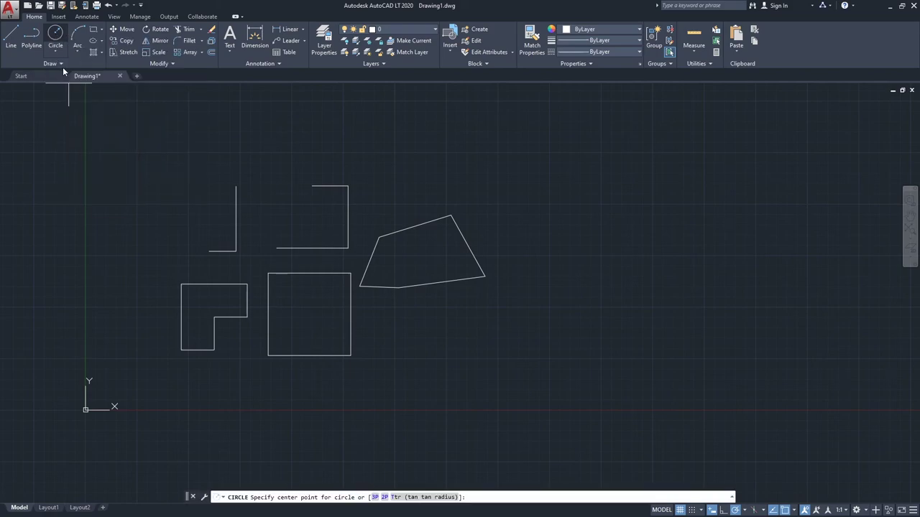
{"action": "middle_click_drag", "start_coordinate": [433, 339], "coordinate": [410, 324]}
{"action": "scroll", "coordinate": [410, 325], "scroll_direction": "up", "scroll_amount": 2}
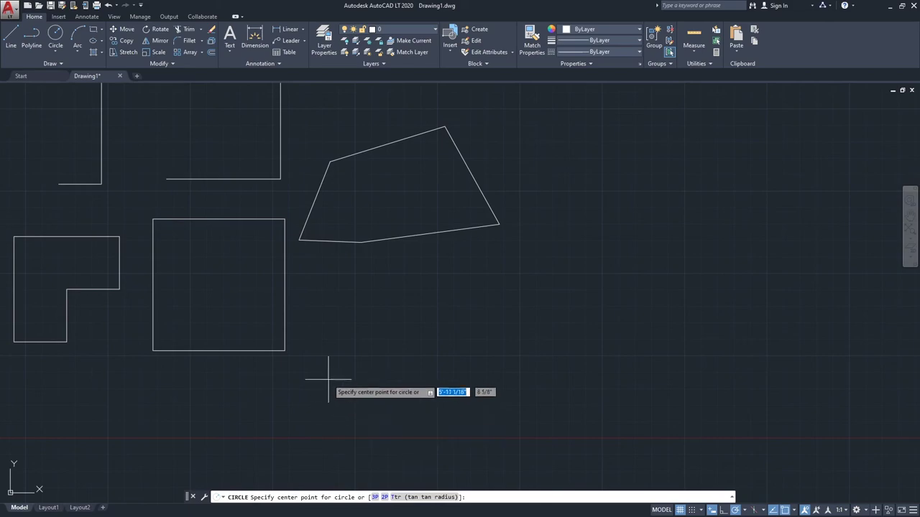
{"action": "left_click", "coordinate": [471, 308]}
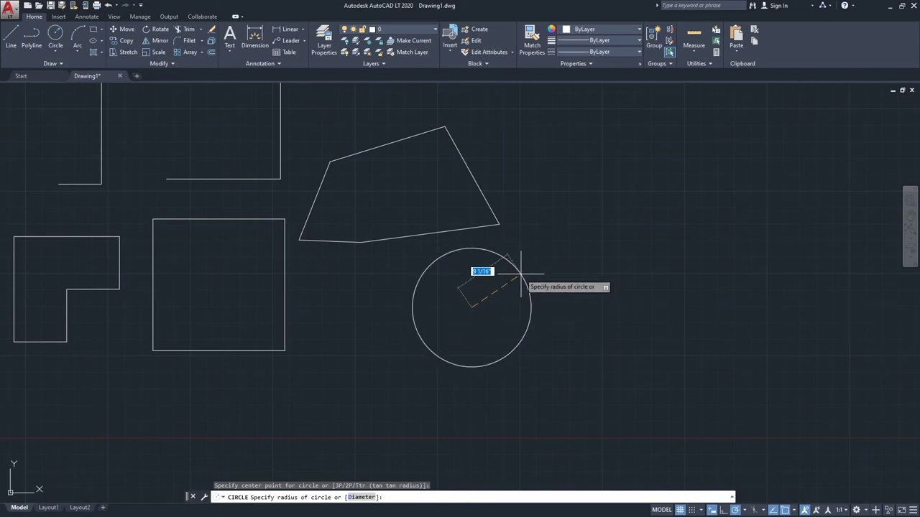
{"action": "type", "text": "6"}
{"action": "key", "text": "Return"}
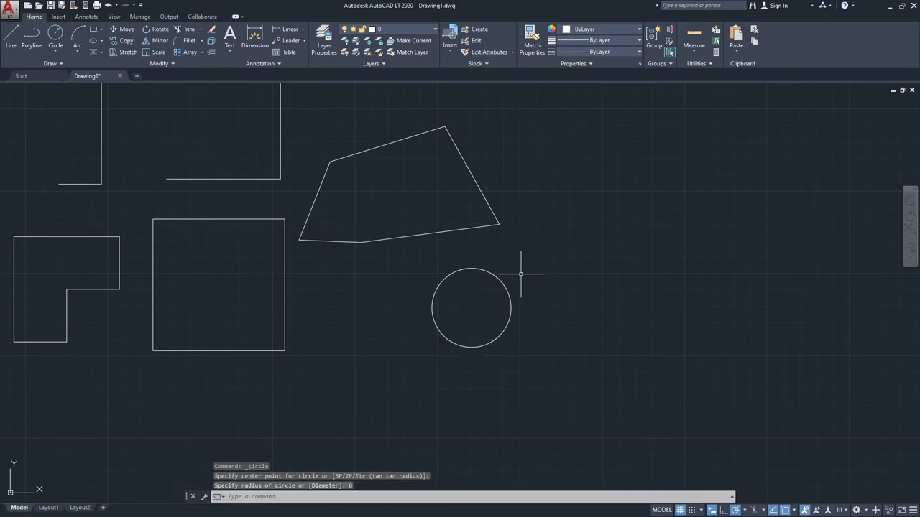
{"action": "scroll", "coordinate": [492, 366], "scroll_direction": "up", "scroll_amount": 2}
{"action": "left_click_drag", "start_coordinate": [505, 269], "coordinate": [501, 277]}
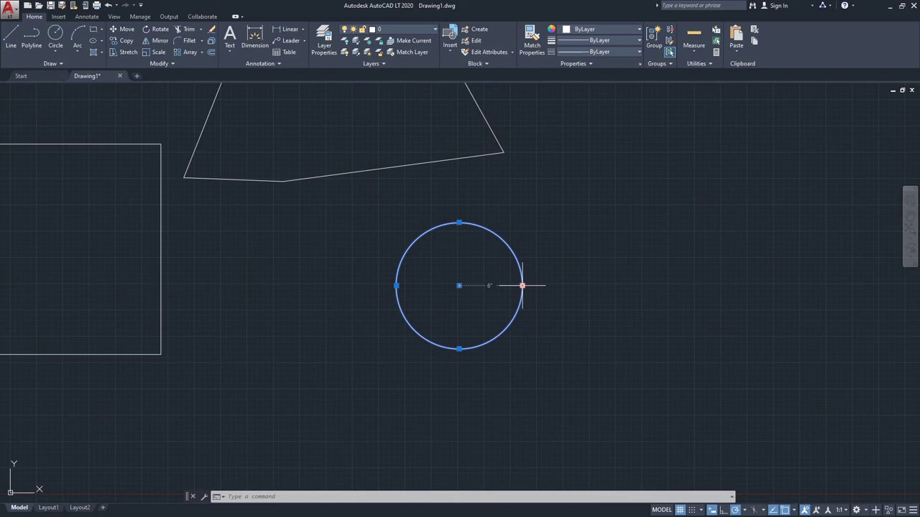
{"action": "scroll", "coordinate": [463, 281], "scroll_direction": "down", "scroll_amount": 4}
{"action": "scroll", "coordinate": [442, 295], "scroll_direction": "up", "scroll_amount": 3}
Step: Draw a 1'8"-radius circle centred on the square's lower-right corner, reaching its upper-right corner
{"action": "key", "text": "Escape"}
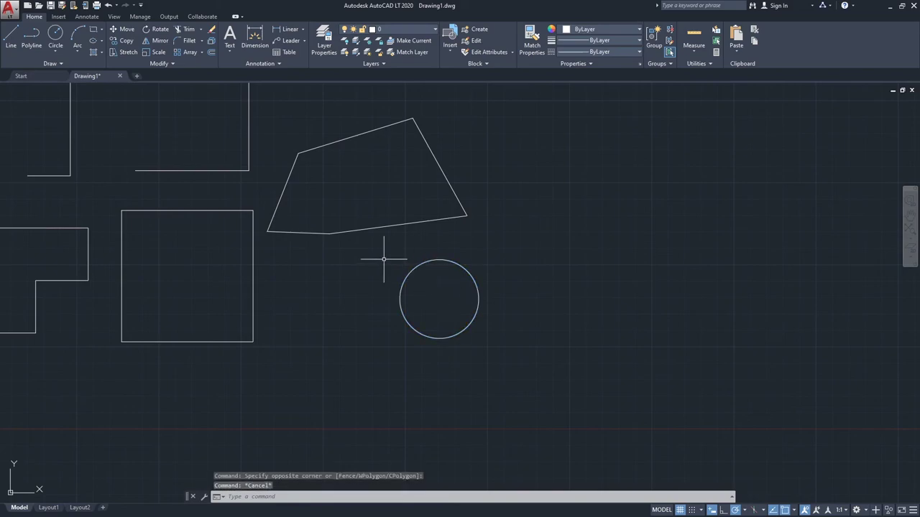
{"action": "left_click", "coordinate": [56, 35]}
{"action": "middle_click_drag", "start_coordinate": [312, 280], "coordinate": [376, 263]}
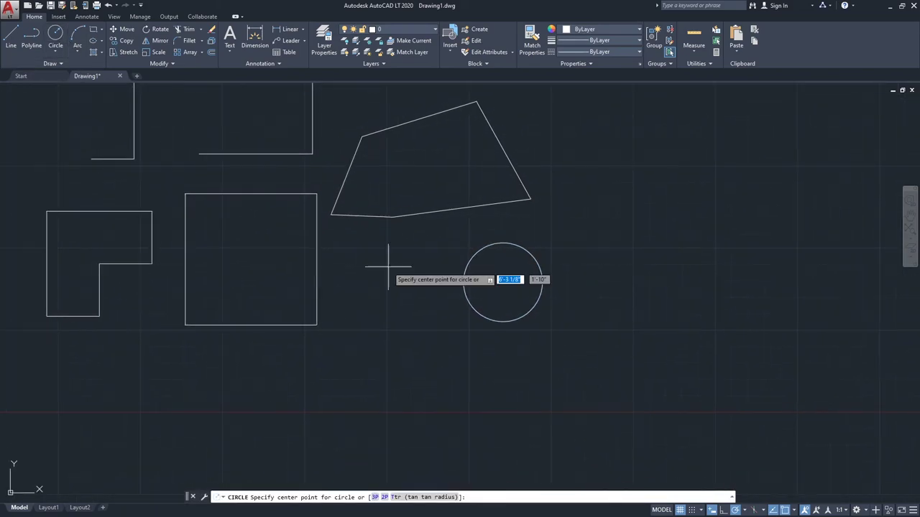
{"action": "left_click", "coordinate": [317, 325]}
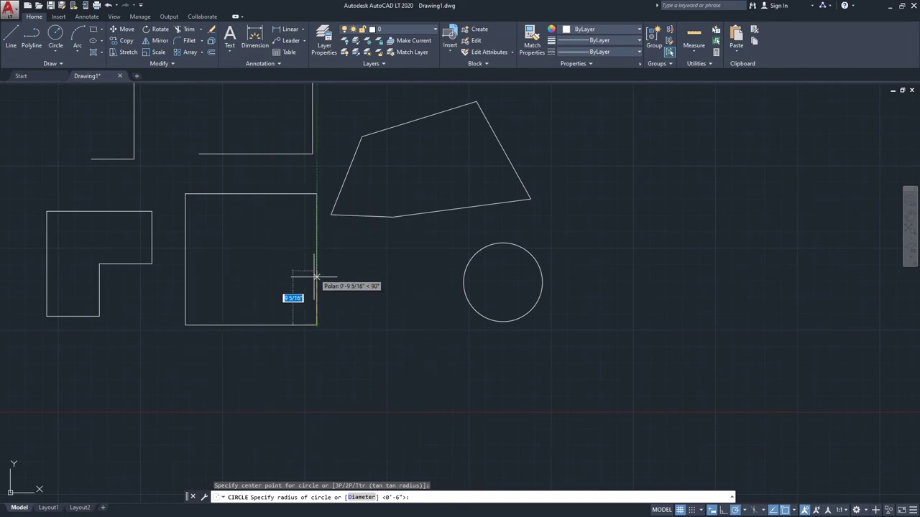
{"action": "left_click", "coordinate": [317, 194]}
{"action": "middle_click_drag", "start_coordinate": [268, 376], "coordinate": [276, 392]}
{"action": "middle_click_drag", "start_coordinate": [325, 291], "coordinate": [438, 288]}
{"action": "scroll", "coordinate": [173, 306], "scroll_direction": "up", "scroll_amount": 2}
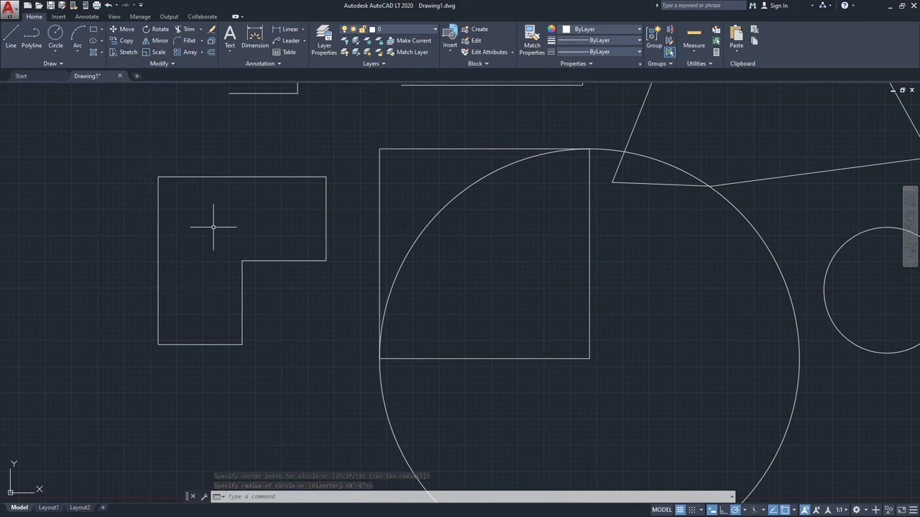
Step: Draw a circle with the C command, centred on the L-shape's inner corner, radius to its bottom corner
{"action": "type", "text": "c"}
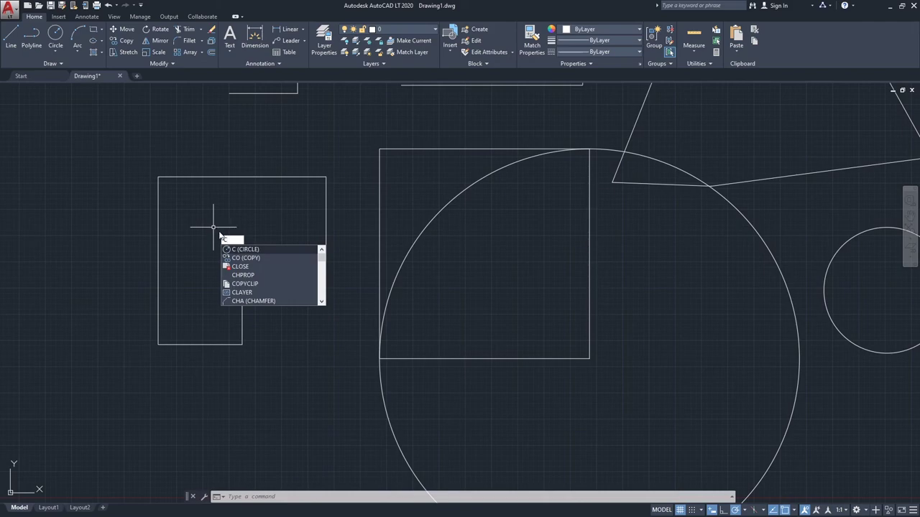
{"action": "key", "text": "Return"}
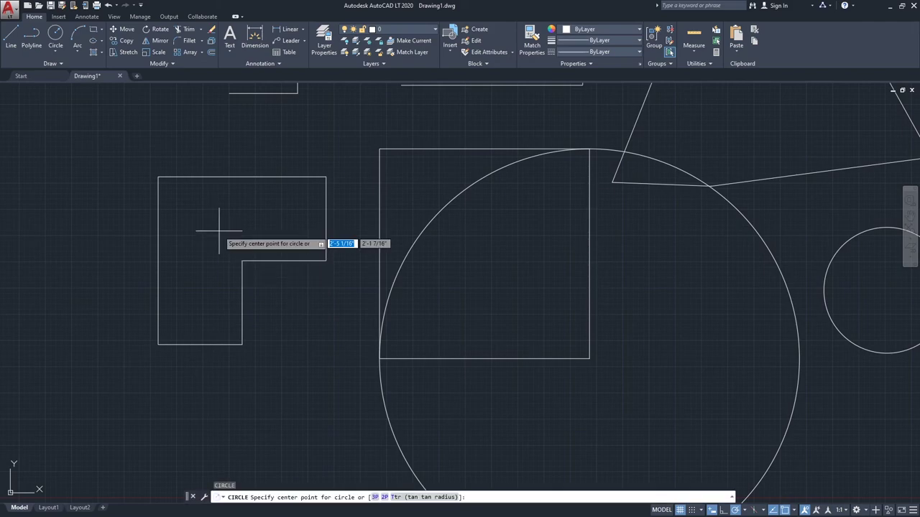
{"action": "left_click", "coordinate": [242, 260]}
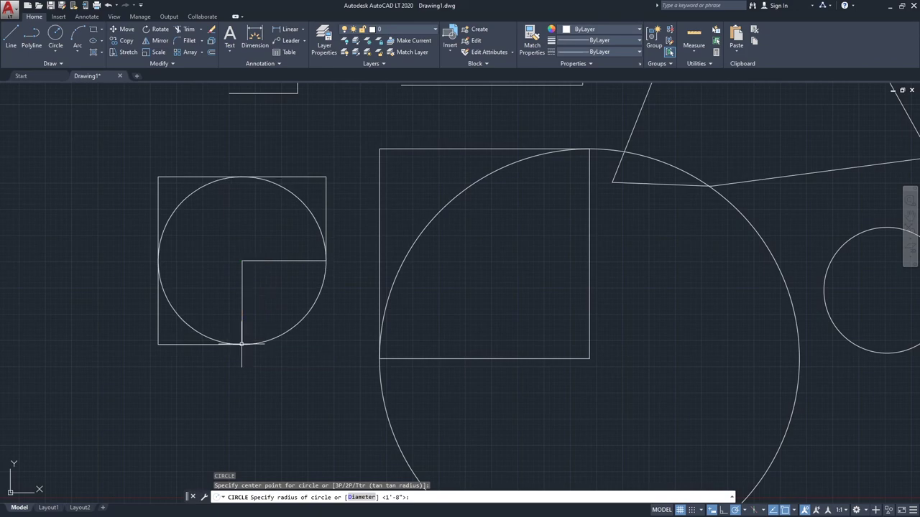
{"action": "left_click", "coordinate": [242, 344]}
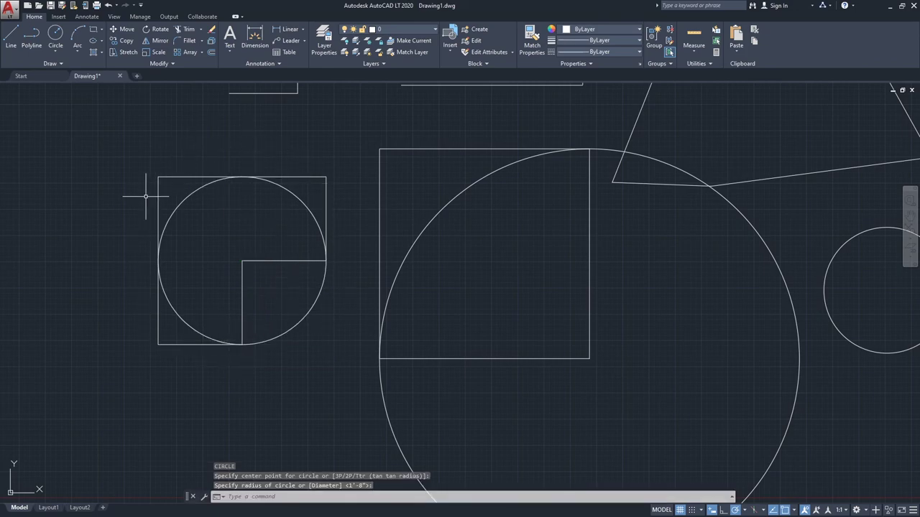
Step: Zoom out and pan so all three circles and the other shapes fit in view
{"action": "scroll", "coordinate": [144, 195], "scroll_direction": "down", "scroll_amount": 2}
{"action": "middle_click_drag", "start_coordinate": [277, 230], "coordinate": [229, 243]}
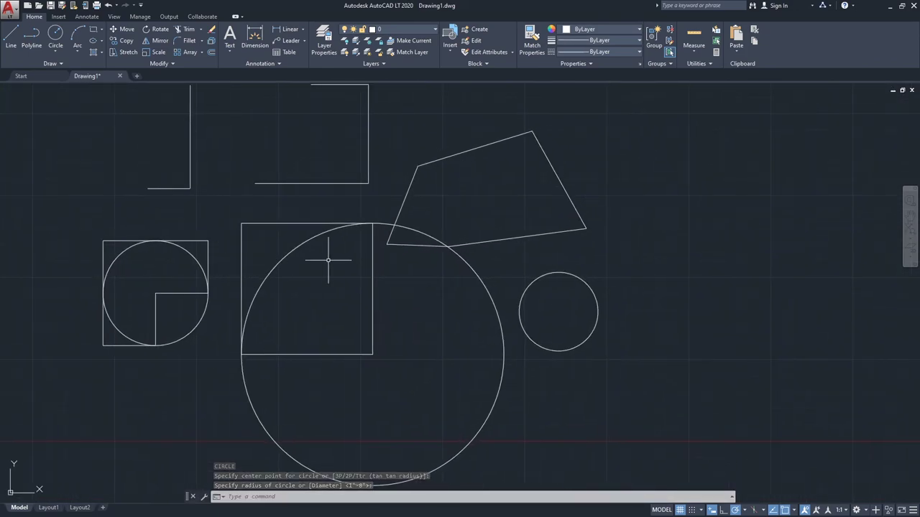
{"action": "middle_click_drag", "start_coordinate": [328, 261], "coordinate": [255, 267]}
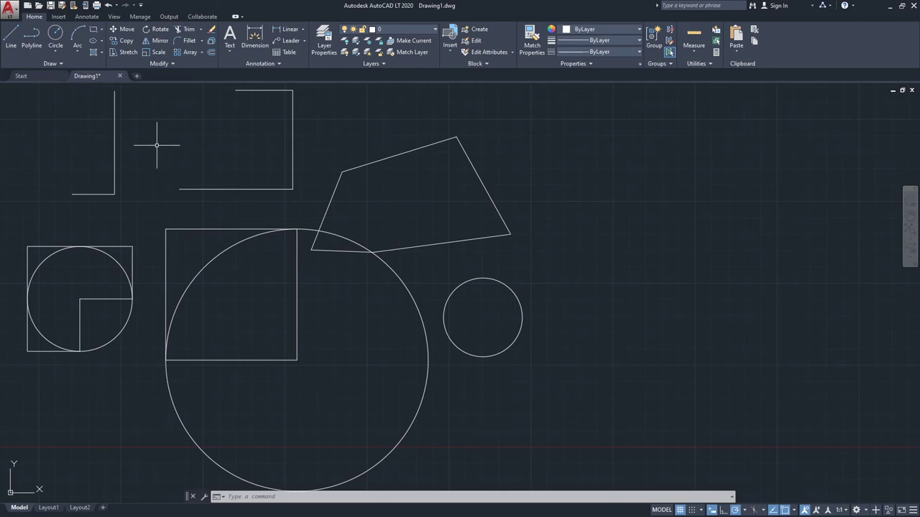
Step: Open the Circle drop-down on the Home tab's Draw panel
{"action": "left_click", "coordinate": [59, 56]}
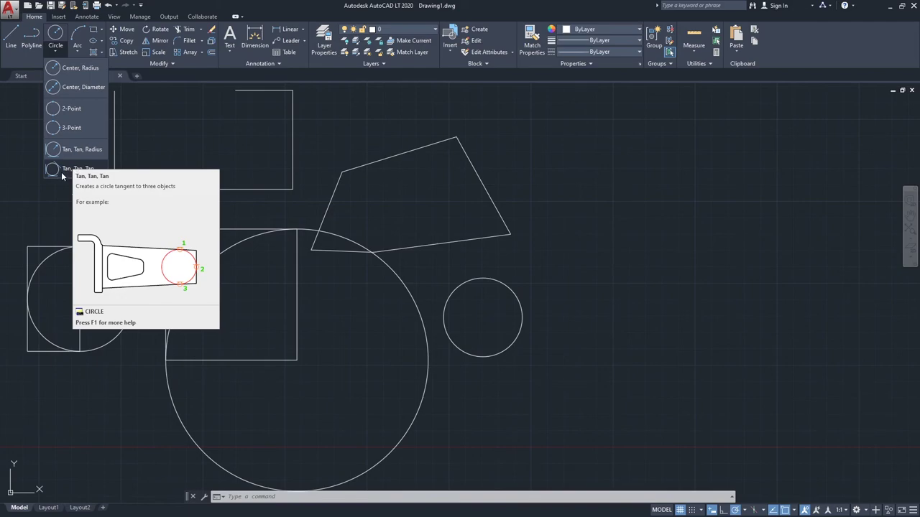
Step: Draw a Center, Diameter circle of diameter 12 (1') right of the small circle
{"action": "left_click", "coordinate": [76, 88]}
{"action": "left_click", "coordinate": [575, 267]}
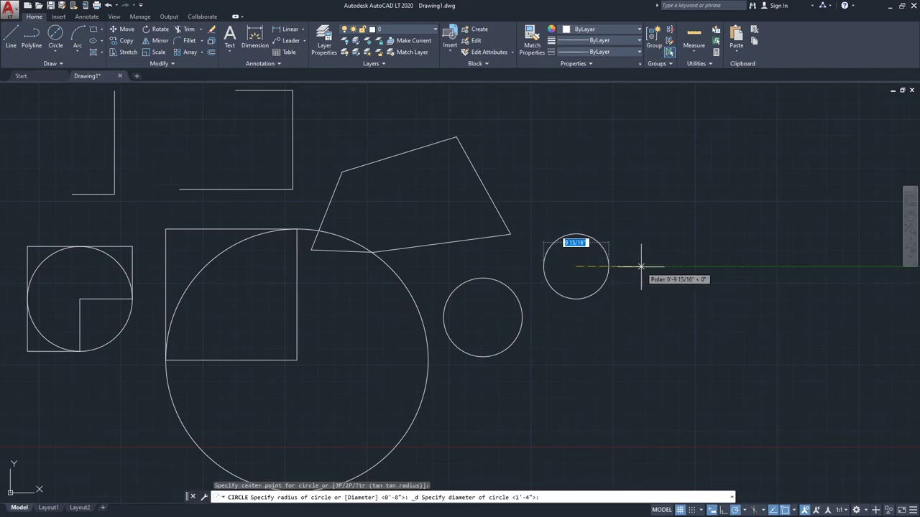
{"action": "type", "text": "12"}
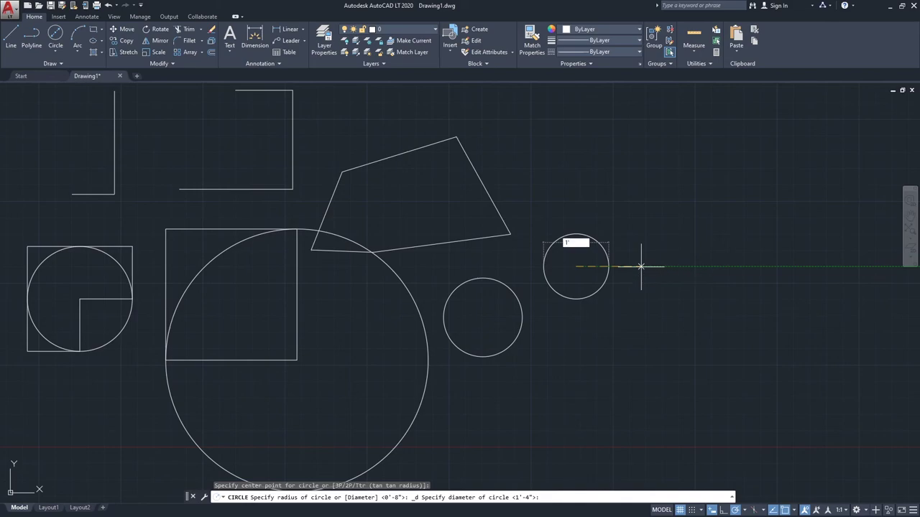
{"action": "key", "text": "Return"}
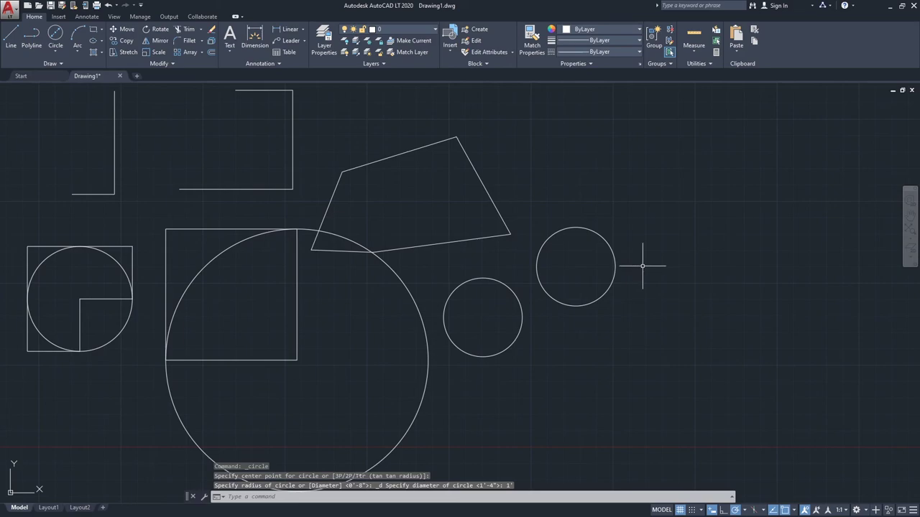
{"action": "left_click", "coordinate": [55, 48]}
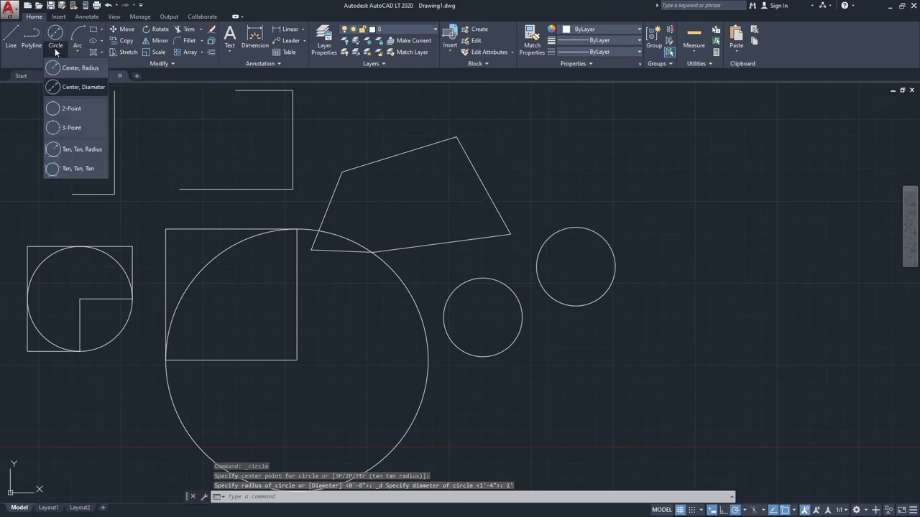
{"action": "left_click", "coordinate": [80, 109]}
Step: Draw a 2-Point circle whose diameter spans the quadrilateral's top corner to its upper-left corner
{"action": "middle_click_drag", "start_coordinate": [153, 153], "coordinate": [293, 173]}
{"action": "scroll", "coordinate": [595, 206], "scroll_direction": "up", "scroll_amount": 2}
{"action": "mouse_move", "coordinate": [572, 214]}
{"action": "middle_mouse_down"}
{"action": "mouse_move", "coordinate": [534, 242]}
{"action": "mouse_move", "coordinate": [544, 244]}
{"action": "middle_mouse_up"}
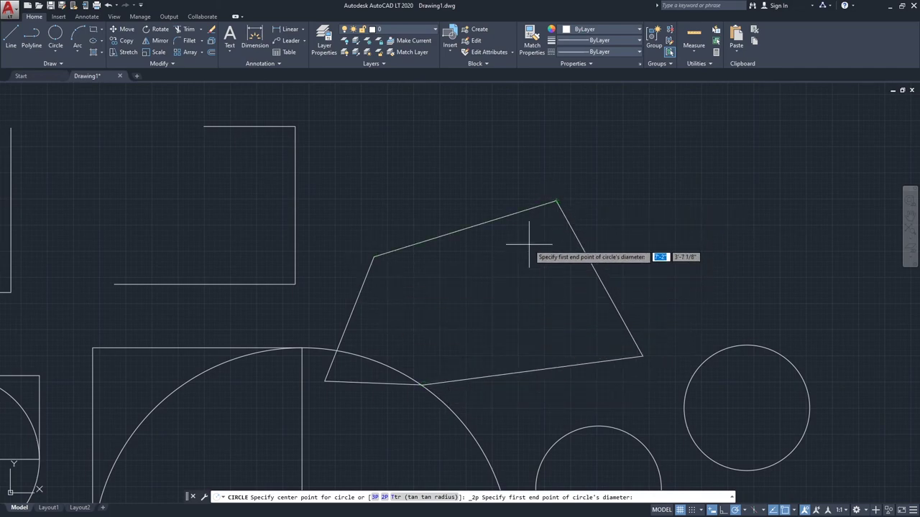
{"action": "left_click", "coordinate": [556, 201]}
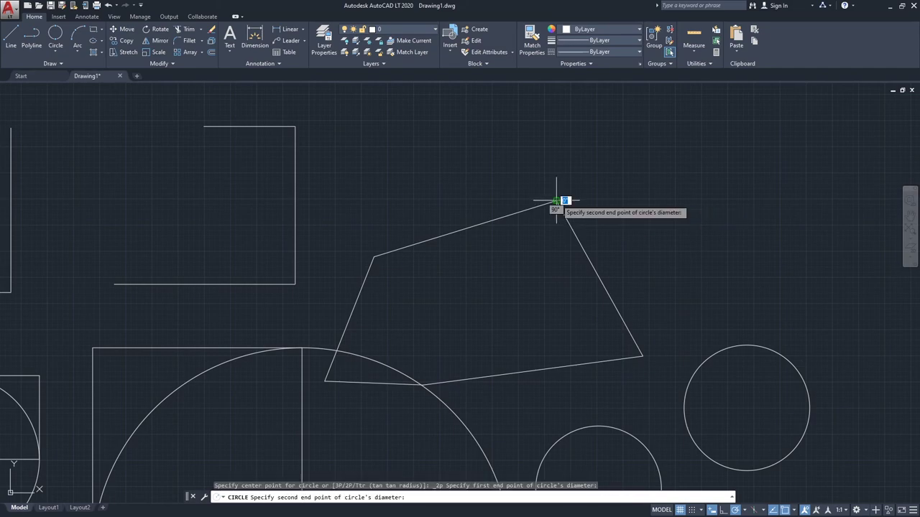
{"action": "left_click", "coordinate": [373, 256]}
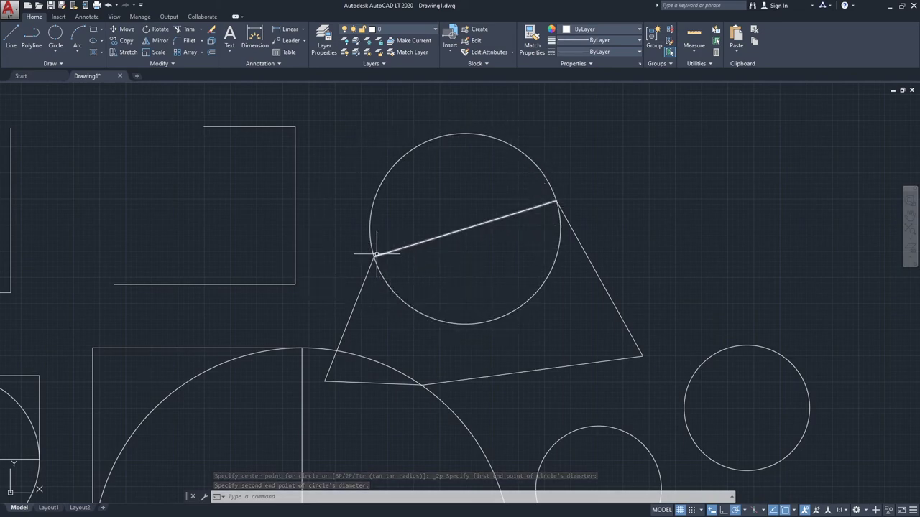
{"action": "scroll", "coordinate": [363, 247], "scroll_direction": "down", "scroll_amount": 4}
{"action": "middle_click_drag", "start_coordinate": [362, 246], "coordinate": [363, 214]}
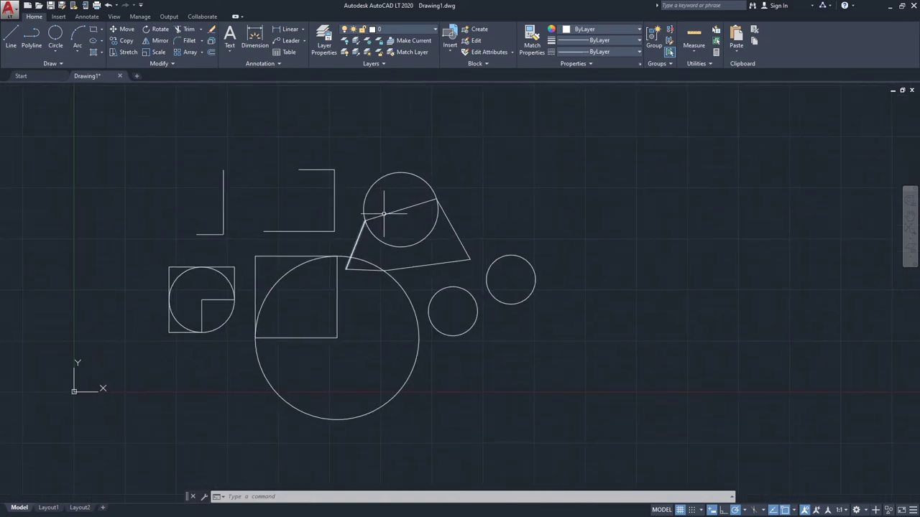
{"action": "scroll", "coordinate": [377, 226], "scroll_direction": "up", "scroll_amount": 2}
{"action": "left_click", "coordinate": [57, 51]}
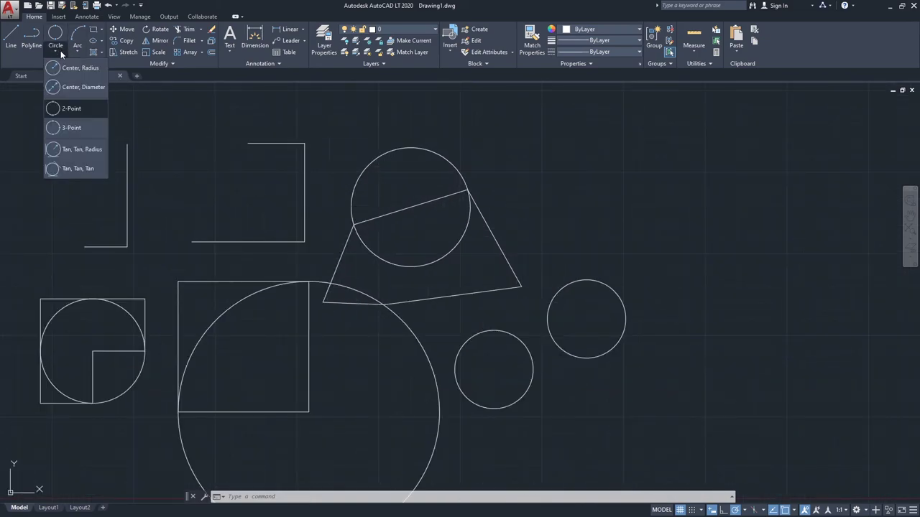
Step: Draw a 3-Point circle through the vertical line's top and bottom ends and a third point
{"action": "left_click", "coordinate": [79, 127]}
{"action": "mouse_move", "coordinate": [207, 180]}
{"action": "middle_mouse_down"}
{"action": "mouse_move", "coordinate": [292, 148]}
{"action": "mouse_move", "coordinate": [310, 283]}
{"action": "mouse_move", "coordinate": [420, 282]}
{"action": "middle_mouse_up"}
{"action": "scroll", "coordinate": [256, 277], "scroll_direction": "up", "scroll_amount": 2}
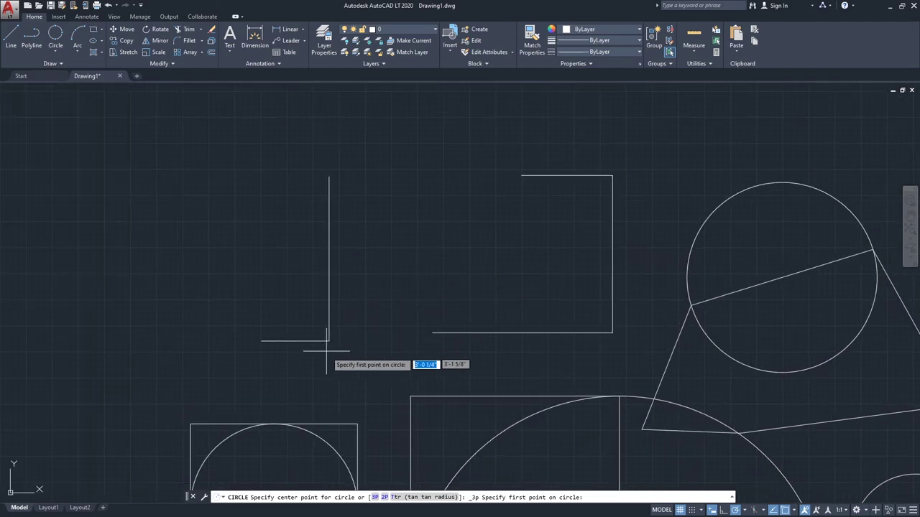
{"action": "left_click", "coordinate": [329, 176]}
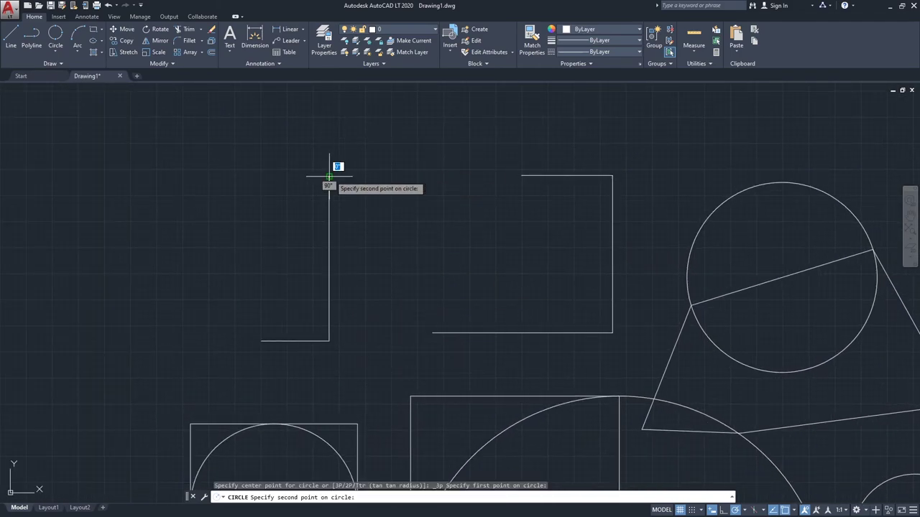
{"action": "left_click", "coordinate": [330, 341]}
{"action": "left_click", "coordinate": [261, 342]}
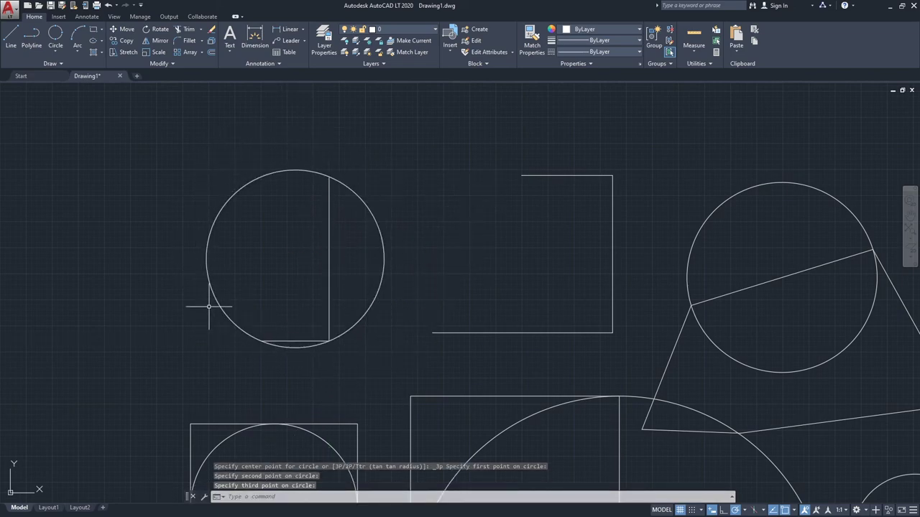
{"action": "scroll", "coordinate": [352, 245], "scroll_direction": "down", "scroll_amount": 4}
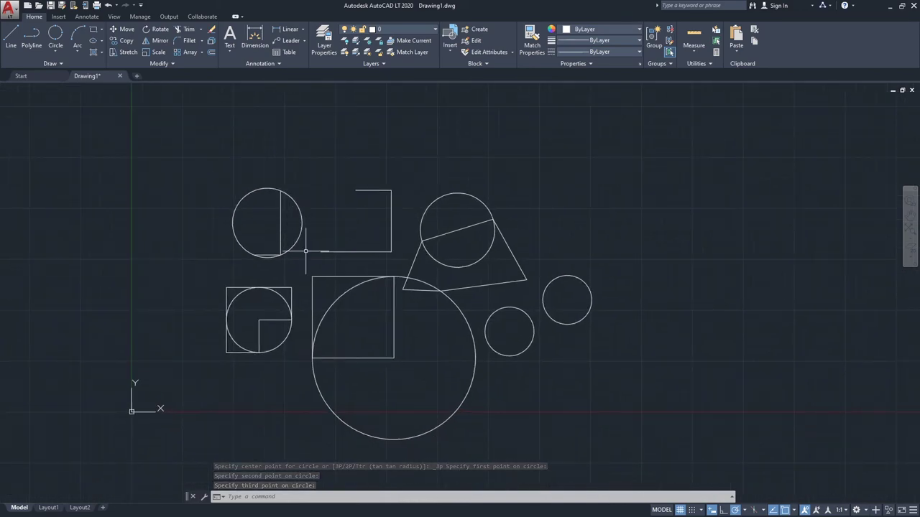
{"action": "left_click", "coordinate": [264, 286]}
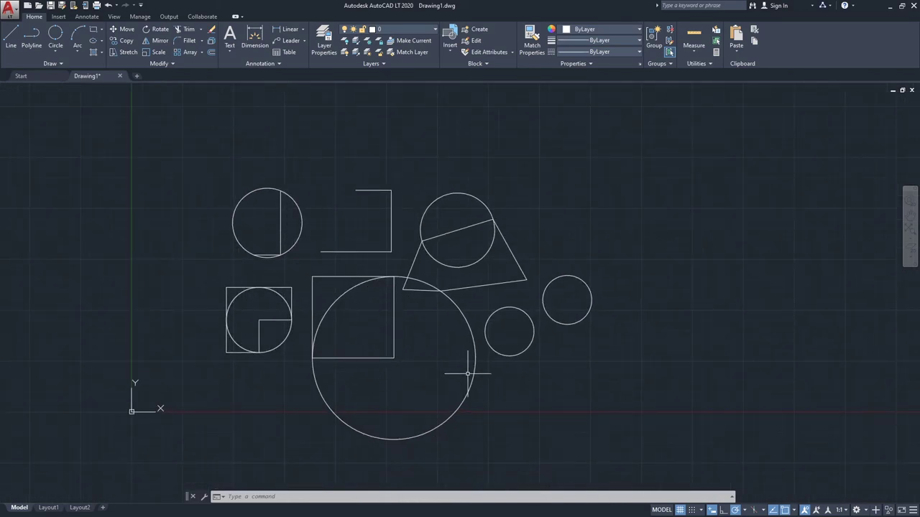
{"action": "middle_click_drag", "start_coordinate": [467, 374], "coordinate": [436, 374]}
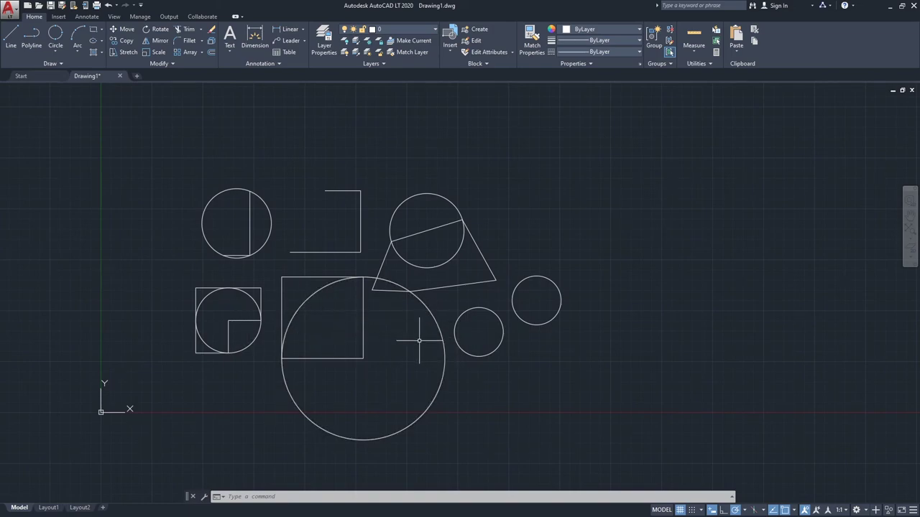
{"action": "scroll", "coordinate": [400, 333], "scroll_direction": "up", "scroll_amount": 2}
{"action": "middle_click_drag", "start_coordinate": [410, 323], "coordinate": [360, 321]}
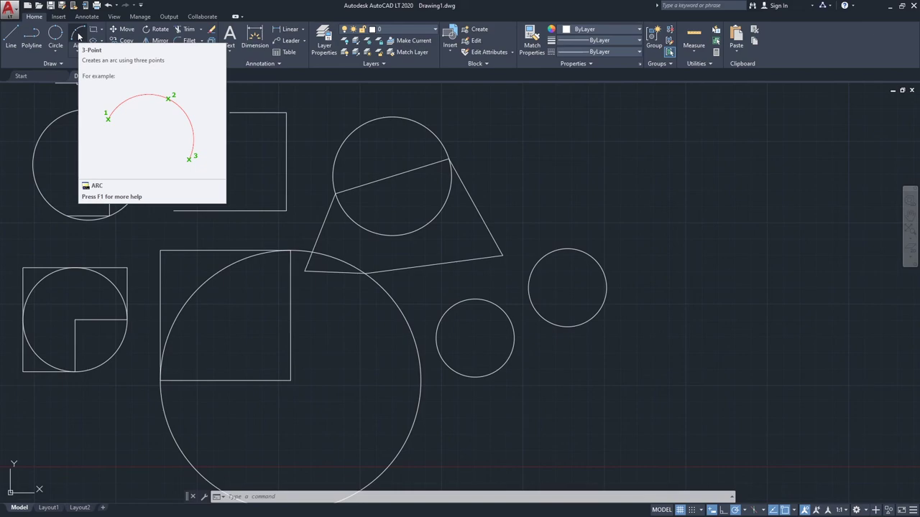
Step: Start a 3-Point arc and zoom in on the open three-sided shape
{"action": "left_click", "coordinate": [79, 36]}
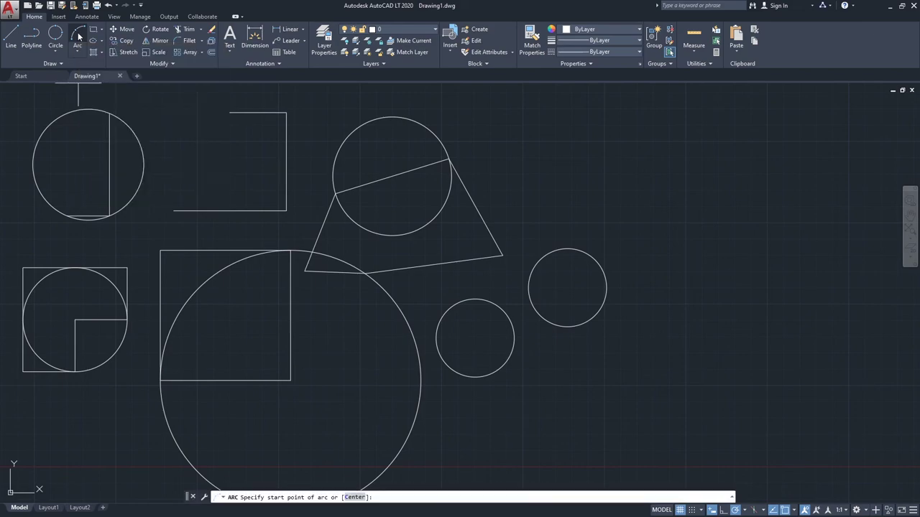
{"action": "middle_click_drag", "start_coordinate": [230, 175], "coordinate": [288, 160]}
{"action": "mouse_move", "coordinate": [386, 314]}
{"action": "middle_mouse_down"}
{"action": "mouse_move", "coordinate": [335, 256]}
{"action": "mouse_move", "coordinate": [323, 220]}
{"action": "middle_mouse_up"}
{"action": "scroll", "coordinate": [337, 257], "scroll_direction": "up", "scroll_amount": 2}
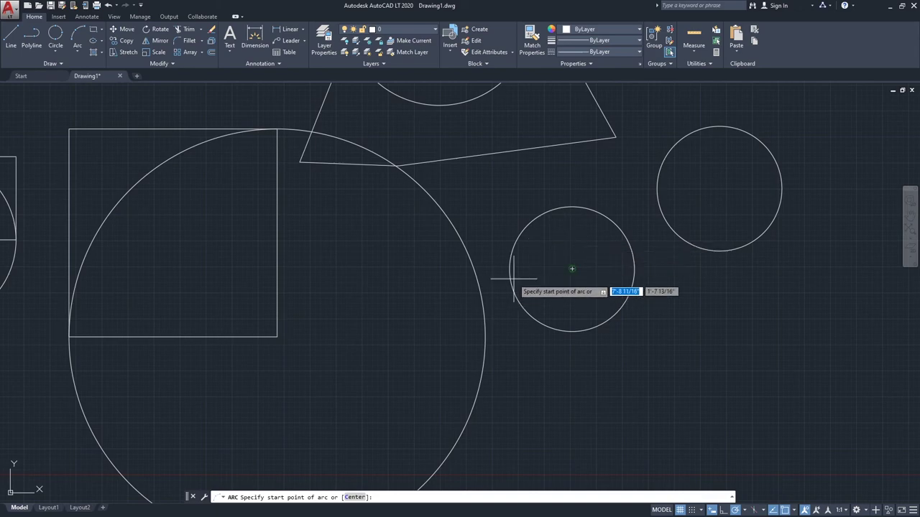
{"action": "middle_click_drag", "start_coordinate": [274, 325], "coordinate": [304, 334]}
{"action": "scroll", "coordinate": [304, 334], "scroll_direction": "down", "scroll_amount": 2}
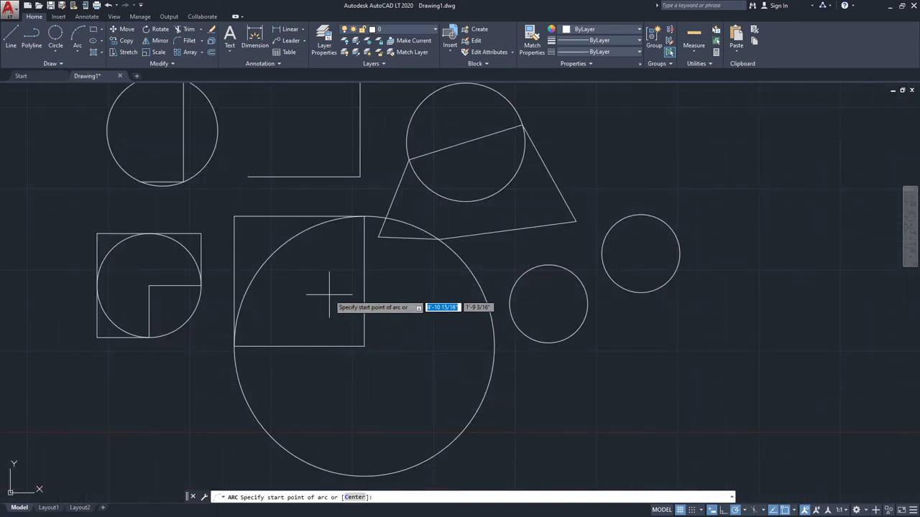
{"action": "scroll", "coordinate": [368, 351], "scroll_direction": "down", "scroll_amount": 2}
{"action": "scroll", "coordinate": [304, 277], "scroll_direction": "up", "scroll_amount": 2}
{"action": "scroll", "coordinate": [287, 222], "scroll_direction": "up", "scroll_amount": 2}
{"action": "middle_click_drag", "start_coordinate": [287, 222], "coordinate": [239, 293]}
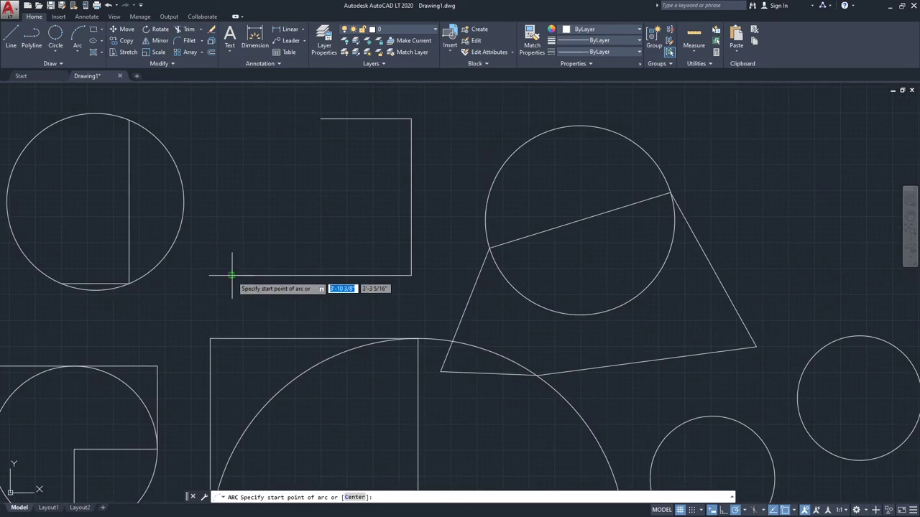
Step: Draw the arc from the bottom-left end, through the top-left end, to the bottom-right corner
{"action": "left_click", "coordinate": [231, 274]}
{"action": "left_click", "coordinate": [321, 119]}
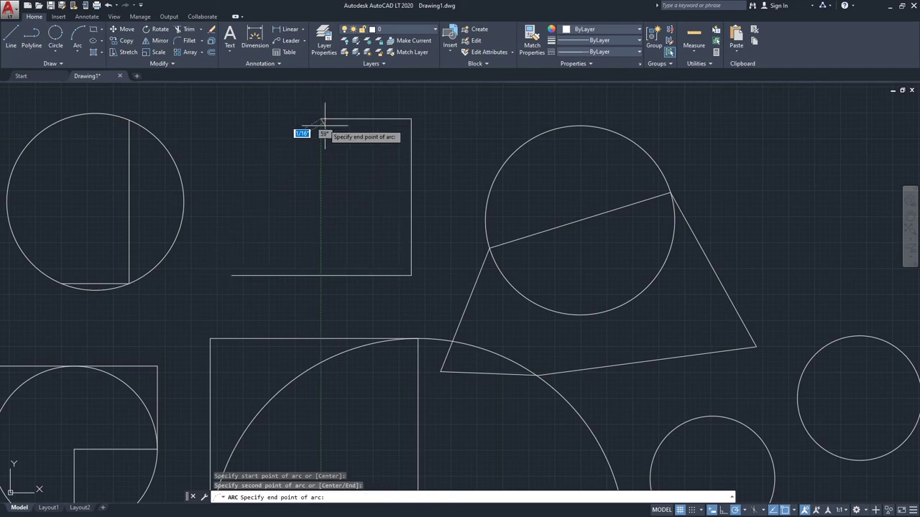
{"action": "left_click", "coordinate": [411, 275]}
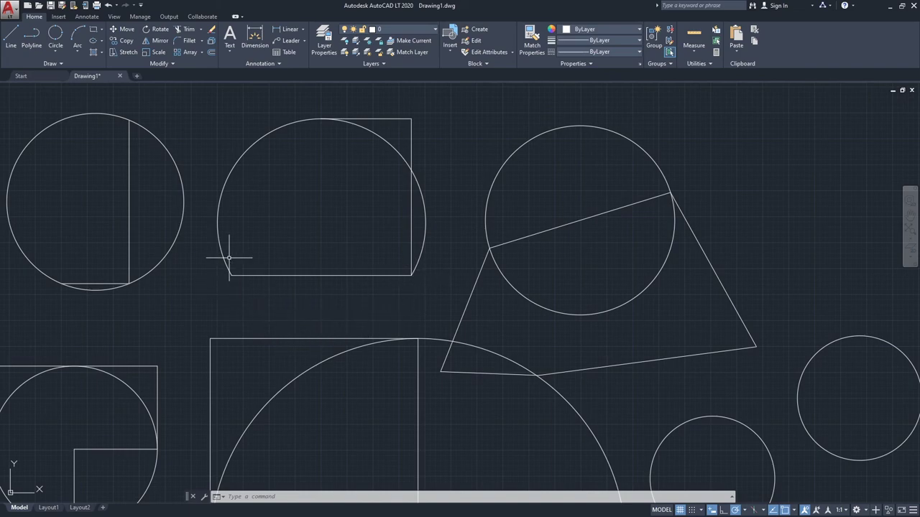
{"action": "middle_click_drag", "start_coordinate": [341, 226], "coordinate": [301, 215]}
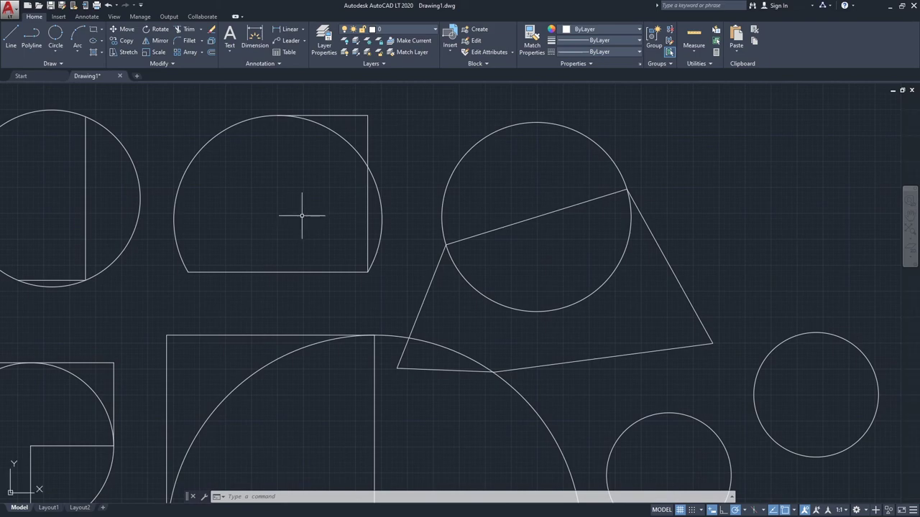
{"action": "left_click", "coordinate": [78, 51]}
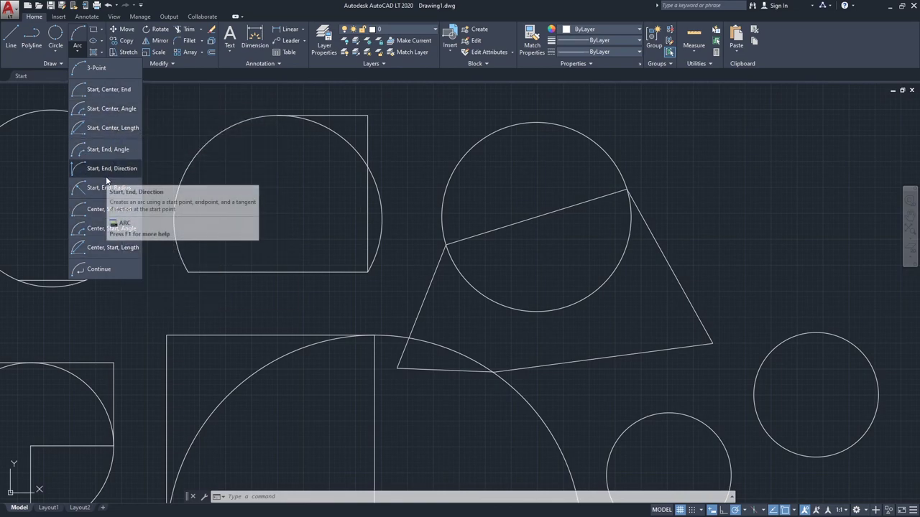
{"action": "left_click", "coordinate": [106, 90]}
{"action": "scroll", "coordinate": [215, 215], "scroll_direction": "up", "scroll_amount": 3}
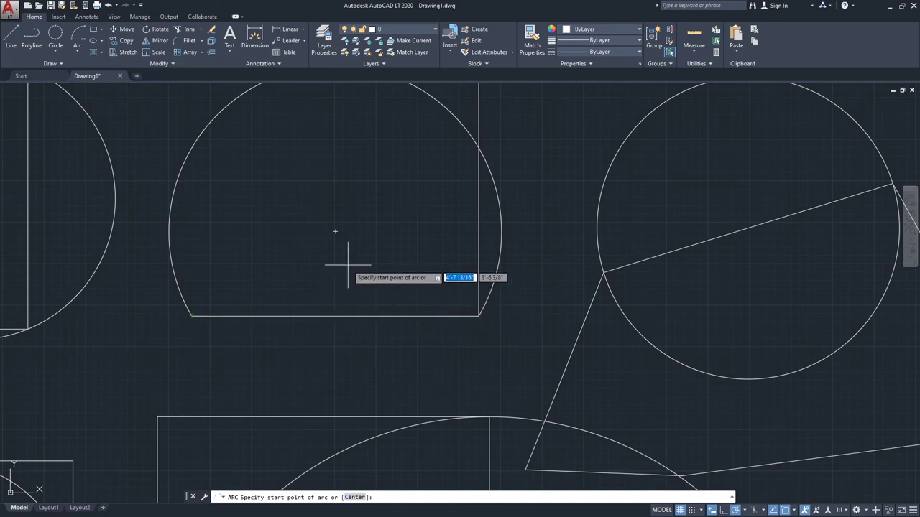
{"action": "key", "text": "Escape"}
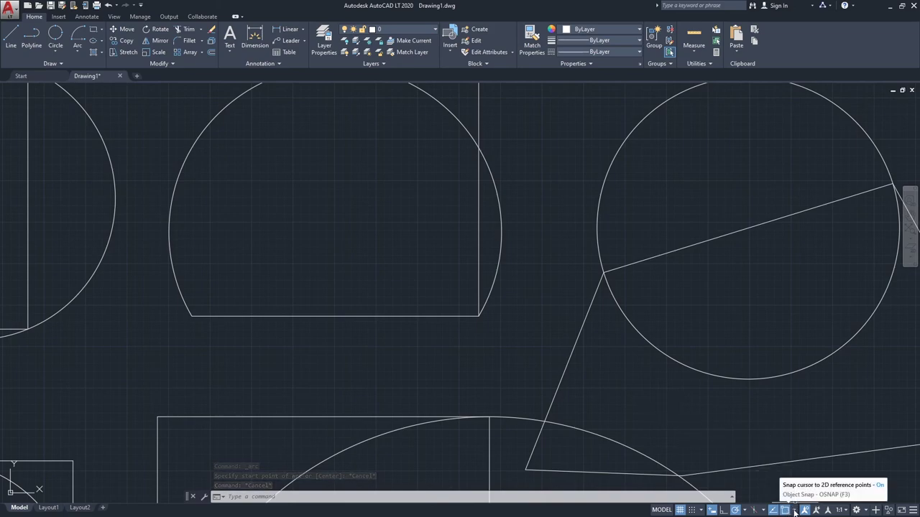
Step: Draw a Start, Center, End arc from bottom-left corner, centred on the bottom edge, to bottom-right corner
{"action": "left_click", "coordinate": [794, 511]}
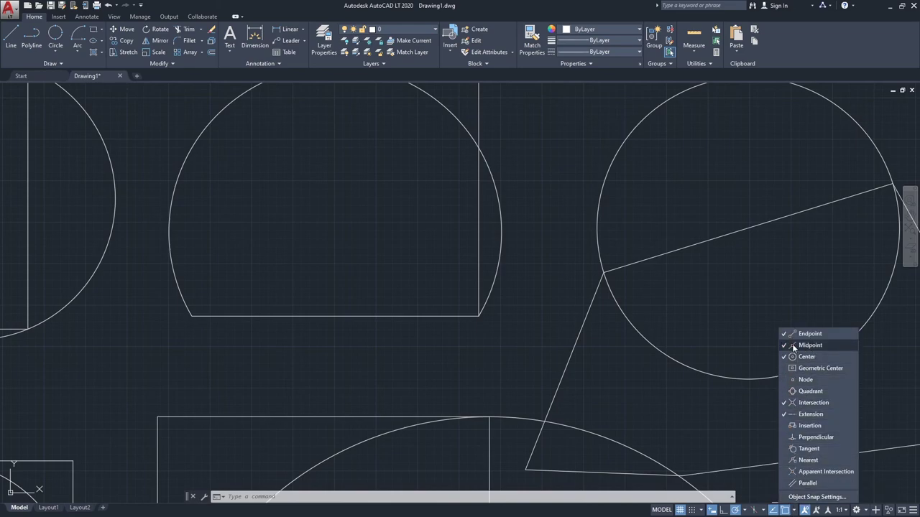
{"action": "left_click", "coordinate": [738, 324]}
{"action": "middle_click_drag", "start_coordinate": [397, 302], "coordinate": [428, 318]}
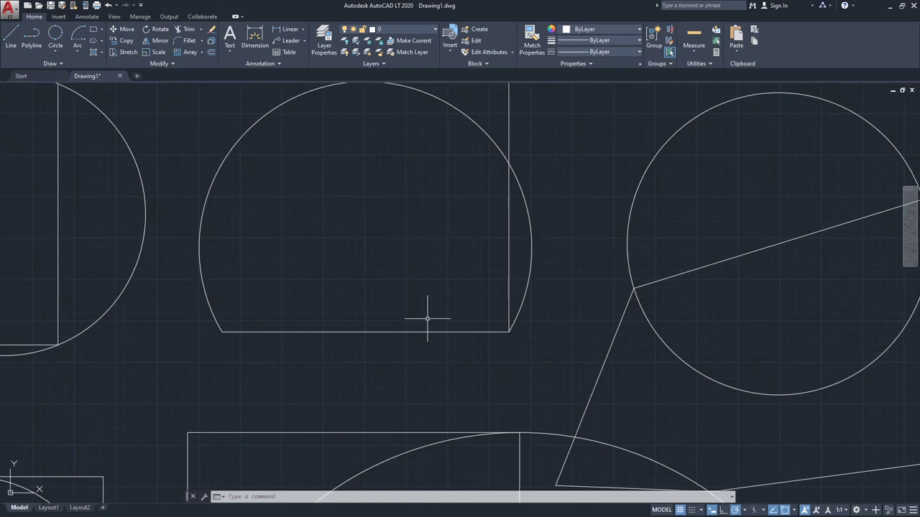
{"action": "left_click", "coordinate": [75, 47]}
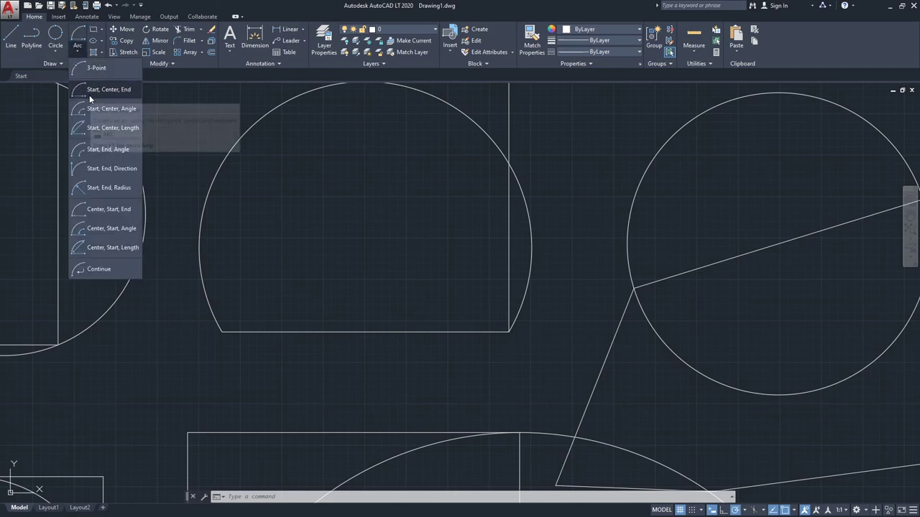
{"action": "left_click", "coordinate": [122, 90]}
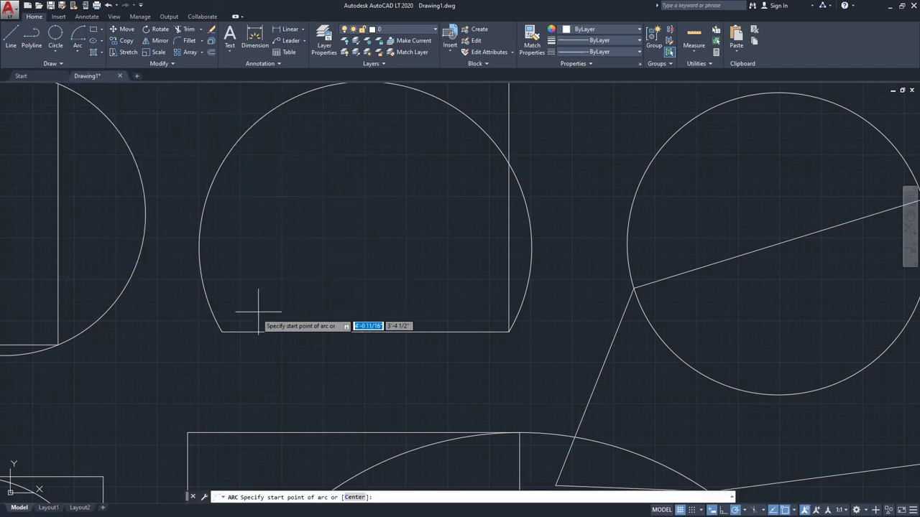
{"action": "left_click", "coordinate": [221, 330]}
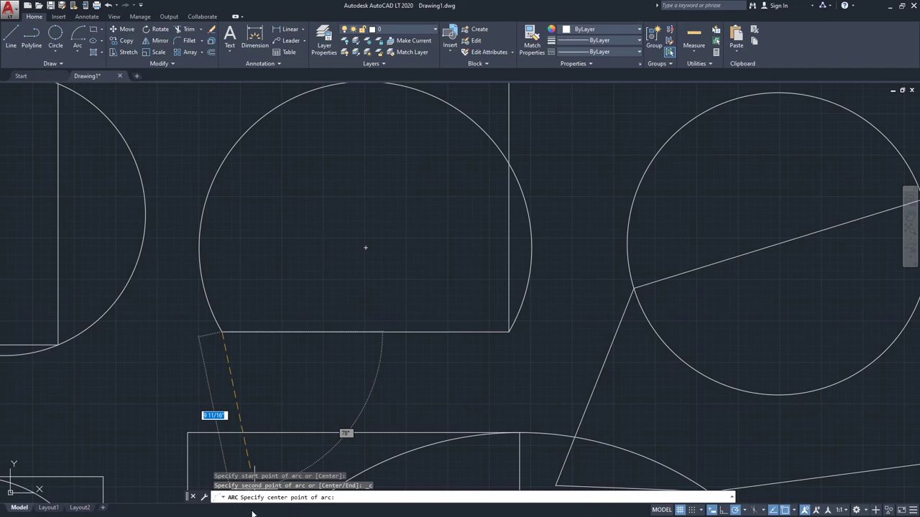
{"action": "middle_click_drag", "start_coordinate": [351, 361], "coordinate": [353, 342]}
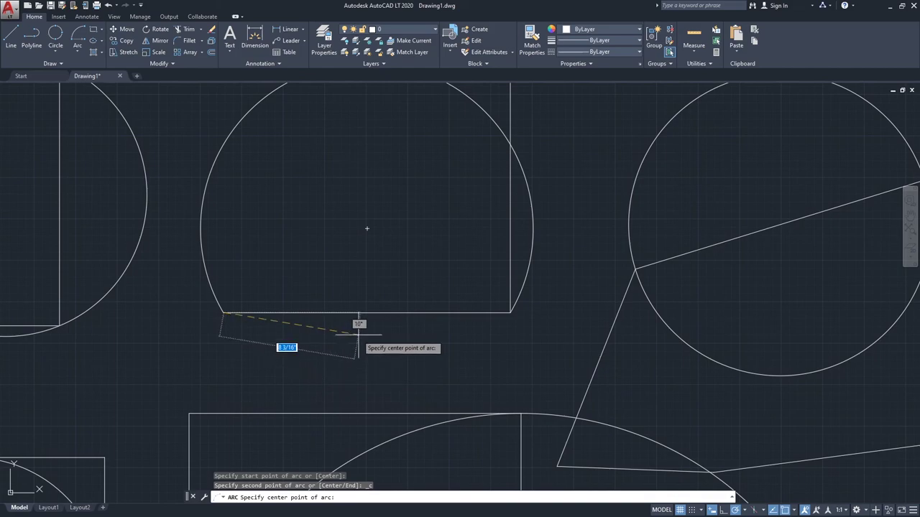
{"action": "left_click", "coordinate": [369, 314]}
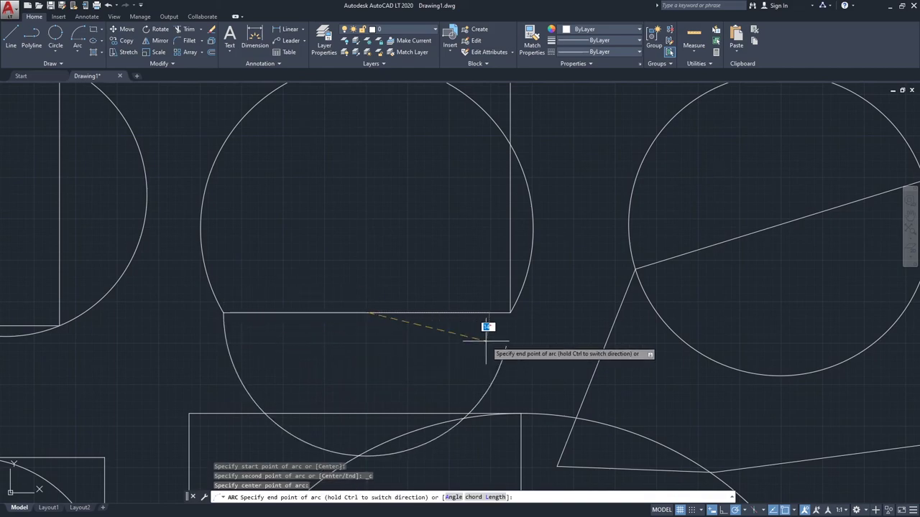
{"action": "left_click", "coordinate": [510, 314]}
{"action": "scroll", "coordinate": [462, 273], "scroll_direction": "down", "scroll_amount": 3}
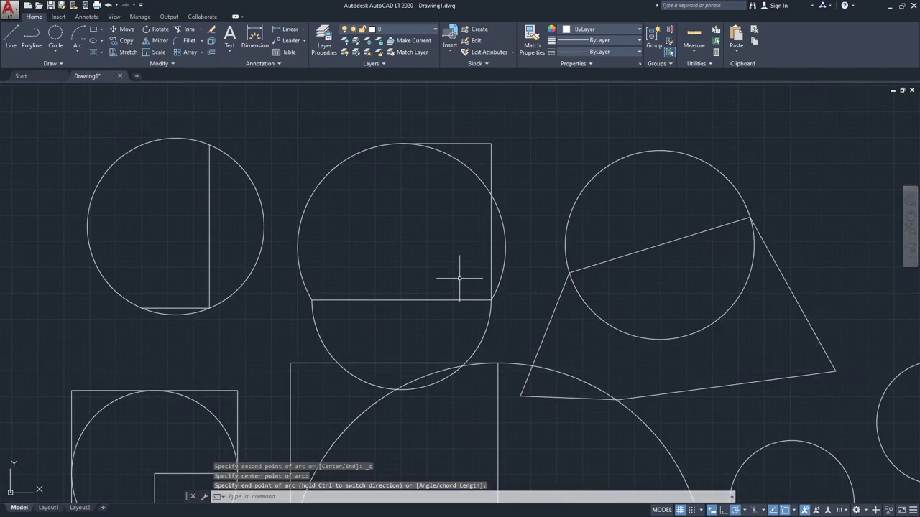
{"action": "scroll", "coordinate": [429, 322], "scroll_direction": "down", "scroll_amount": 4}
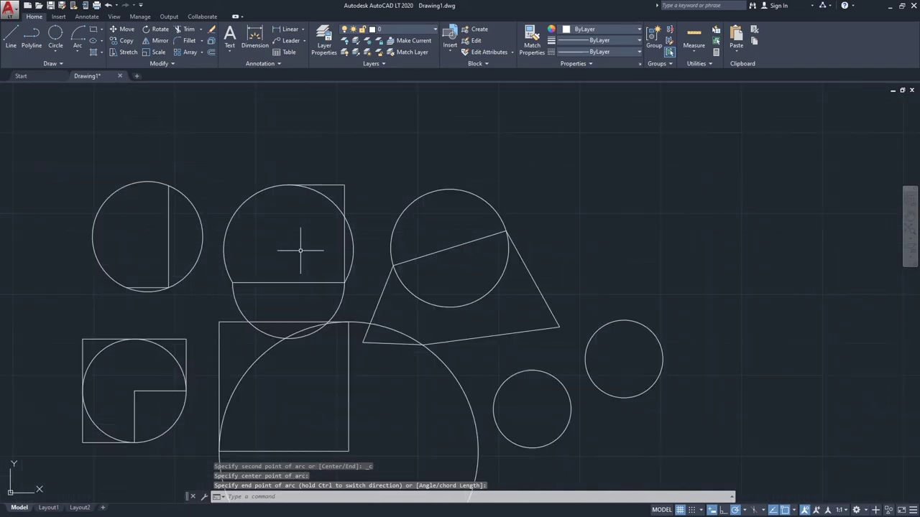
Step: Draw a Start, End, Radius arc of radius 45 from the square's bottom-right to top-right corner
{"action": "left_click", "coordinate": [75, 51]}
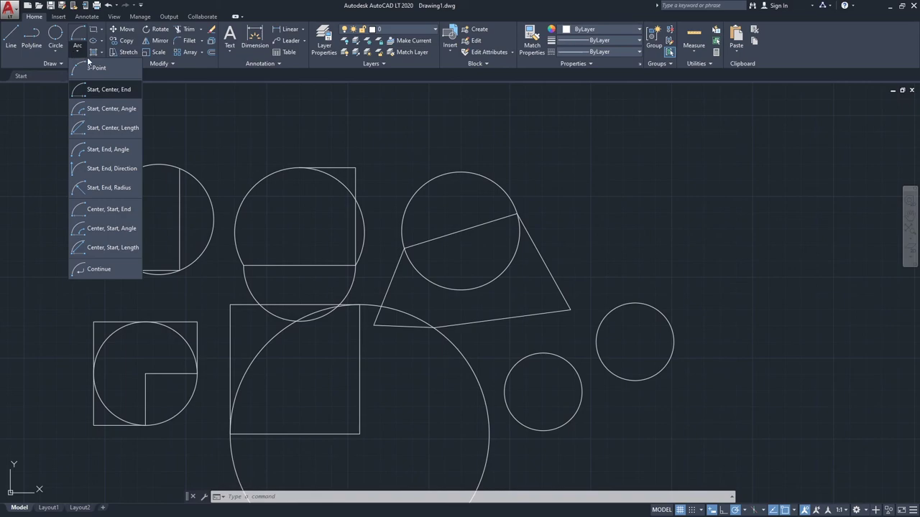
{"action": "left_click", "coordinate": [100, 189]}
{"action": "middle_click_drag", "start_coordinate": [188, 273], "coordinate": [180, 196]}
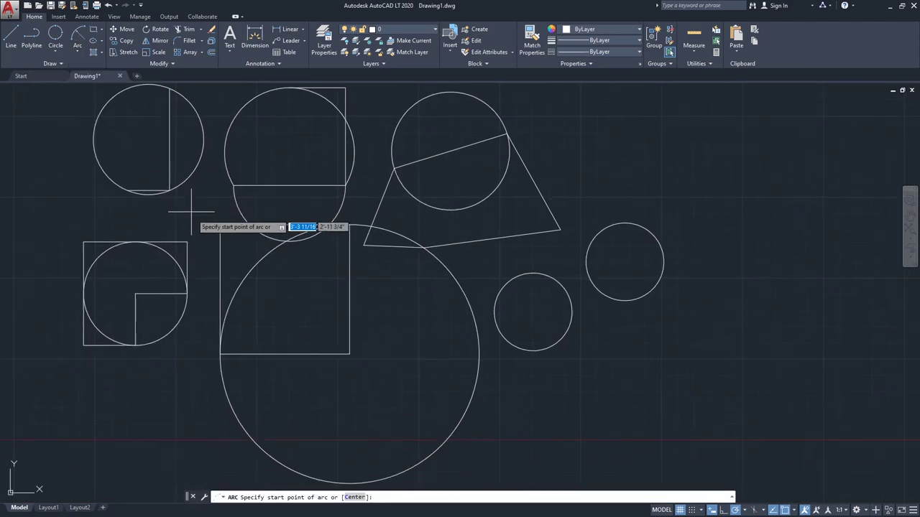
{"action": "scroll", "coordinate": [360, 374], "scroll_direction": "up", "scroll_amount": 2}
{"action": "middle_click_drag", "start_coordinate": [340, 342], "coordinate": [321, 359]}
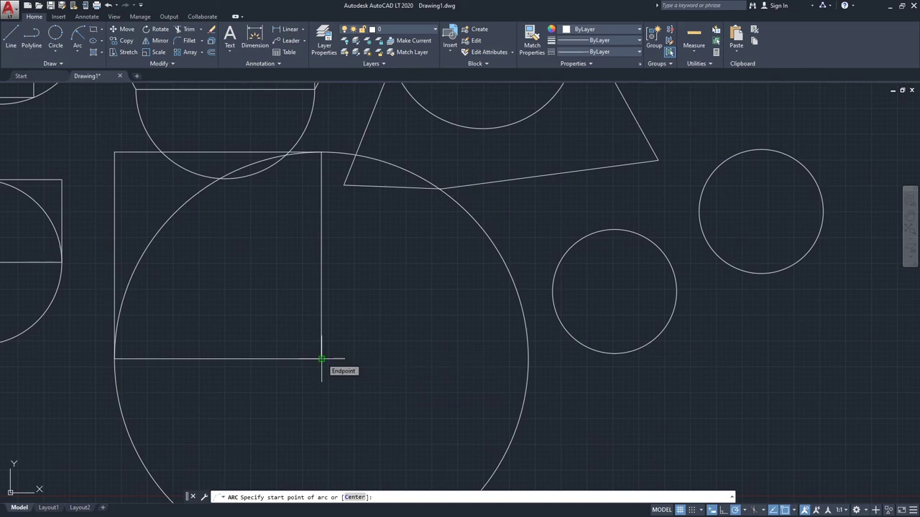
{"action": "left_click", "coordinate": [321, 359]}
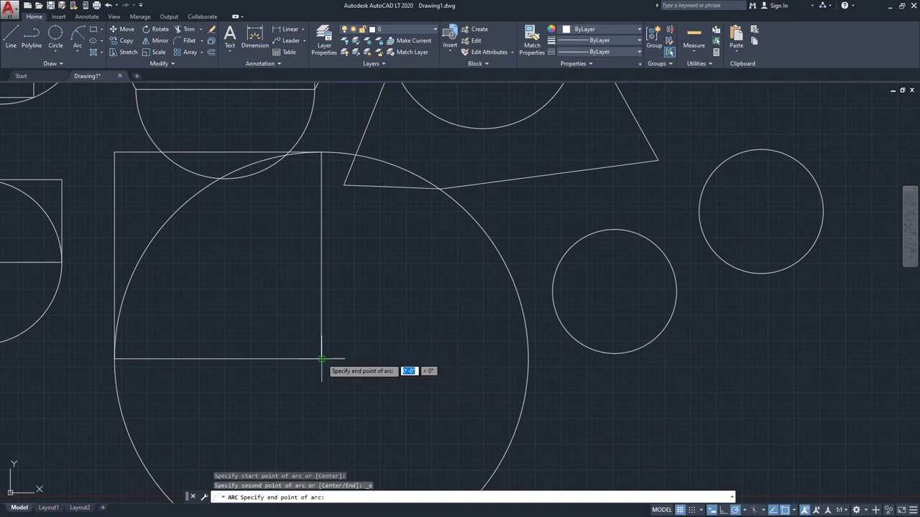
{"action": "left_click", "coordinate": [321, 153]}
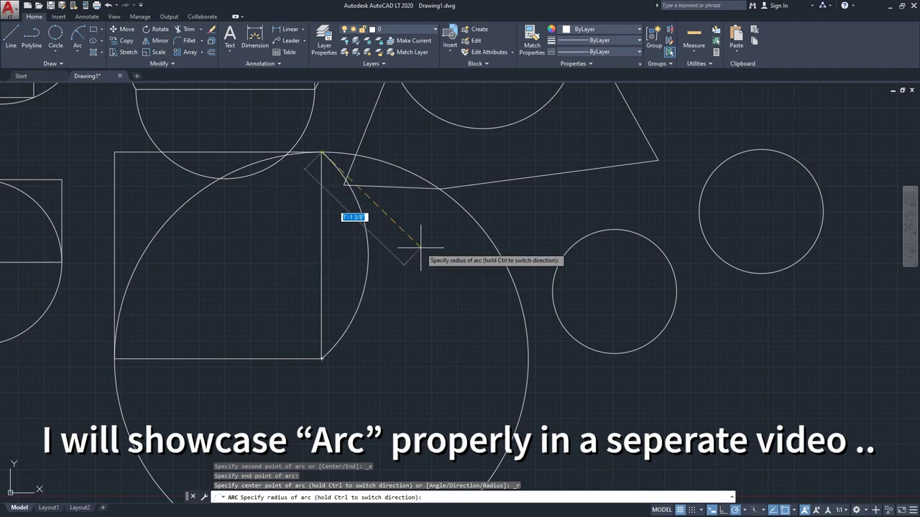
{"action": "key", "text": "Return"}
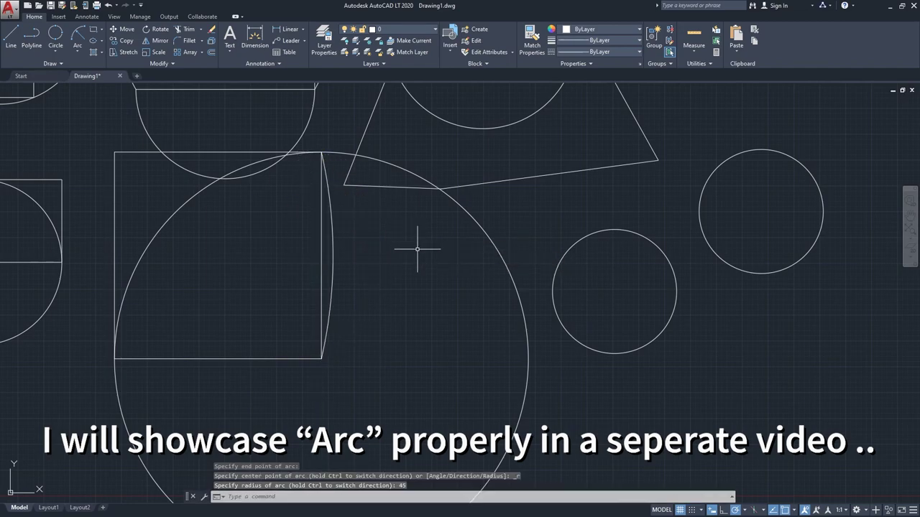
Step: Select the new arc to inspect it, then clear the selection
{"action": "left_click", "coordinate": [333, 242]}
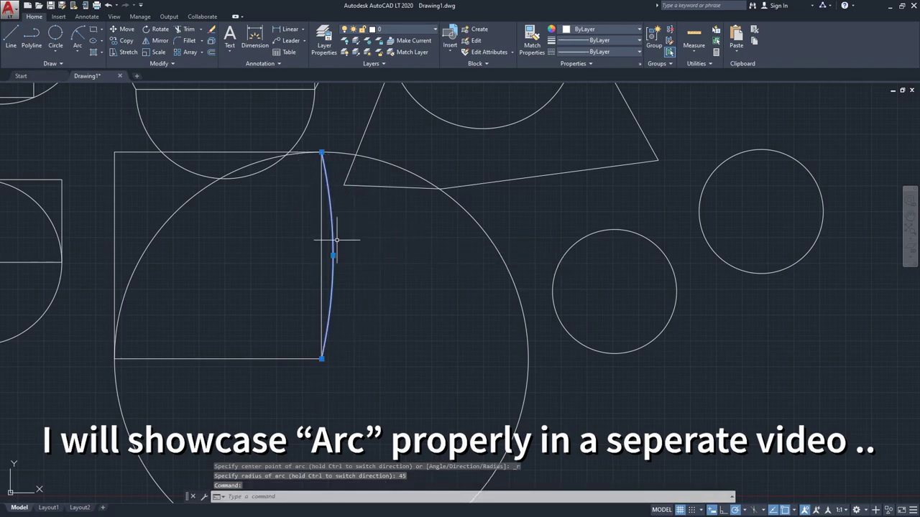
{"action": "middle_click_drag", "start_coordinate": [336, 240], "coordinate": [353, 226]}
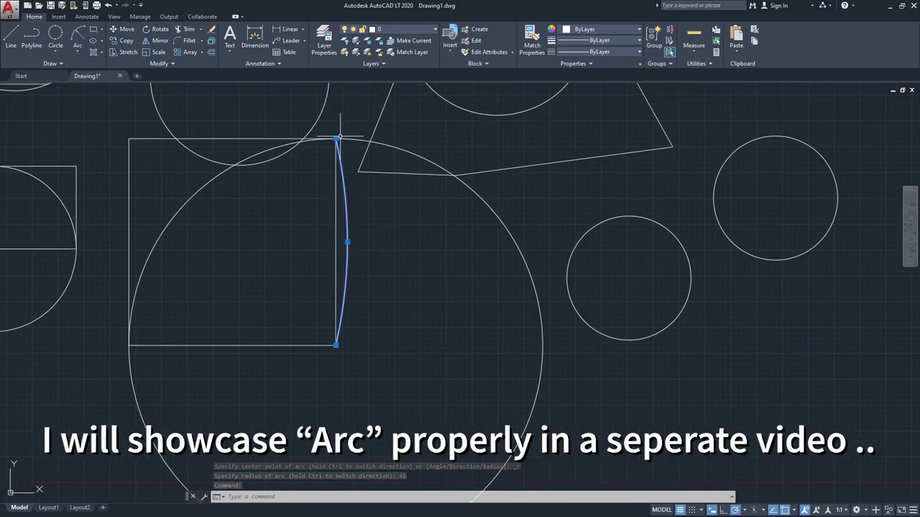
{"action": "key", "text": "Escape"}
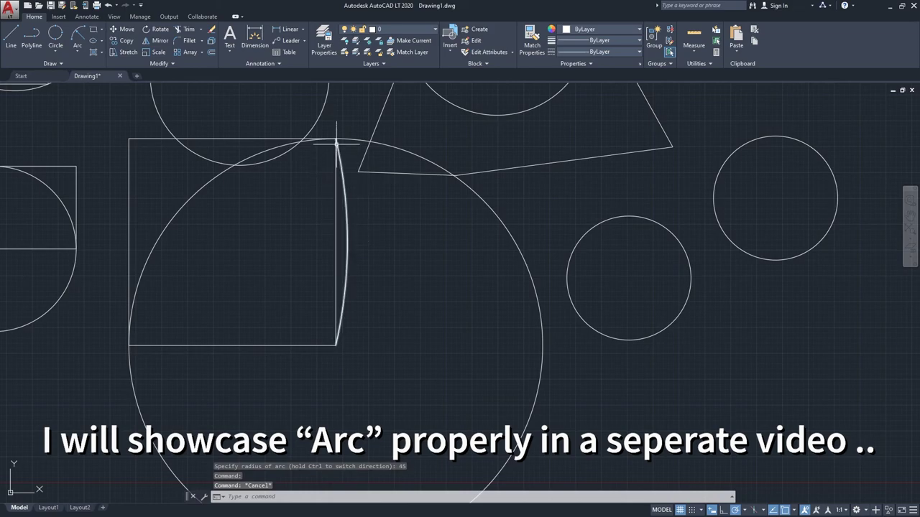
{"action": "left_click", "coordinate": [347, 248]}
{"action": "key", "text": "Escape"}
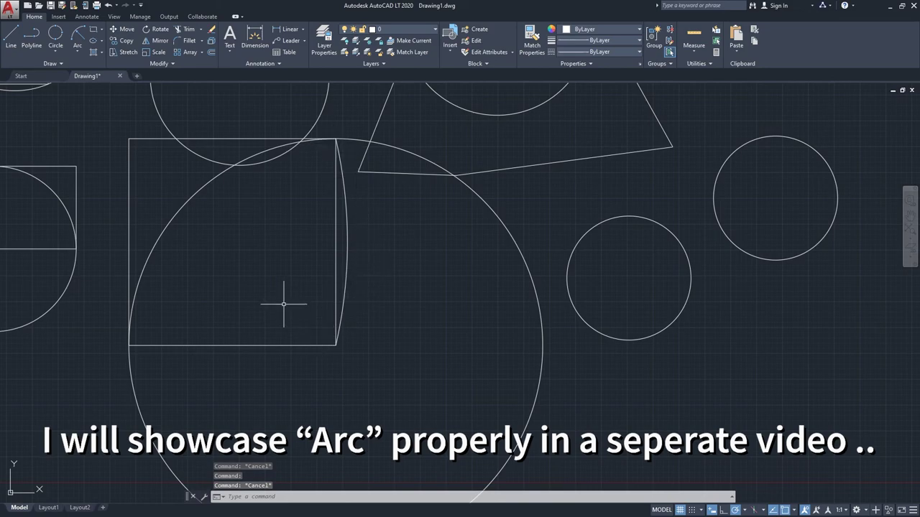
Step: Draw a small Center, Radius circle centred on the square's bottom-right corner
{"action": "left_click", "coordinate": [78, 48]}
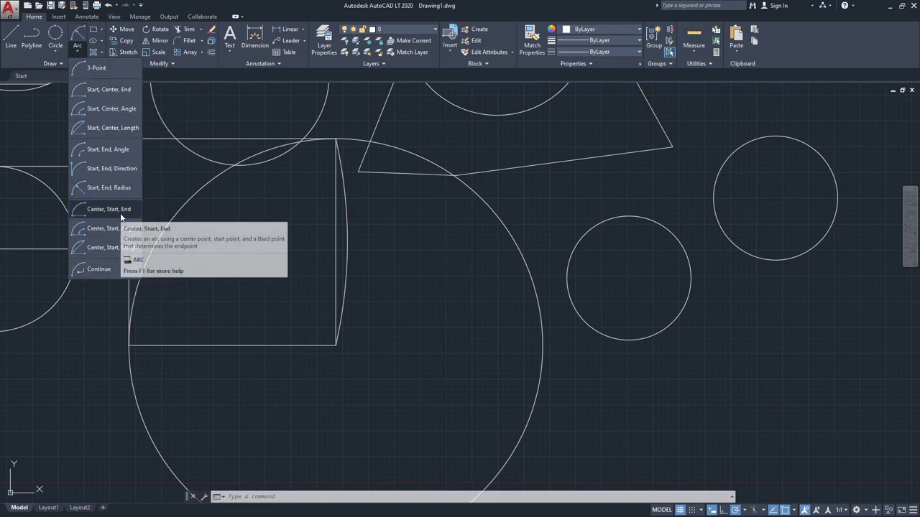
{"action": "left_click", "coordinate": [107, 71]}
{"action": "middle_click_drag", "start_coordinate": [272, 239], "coordinate": [221, 247]}
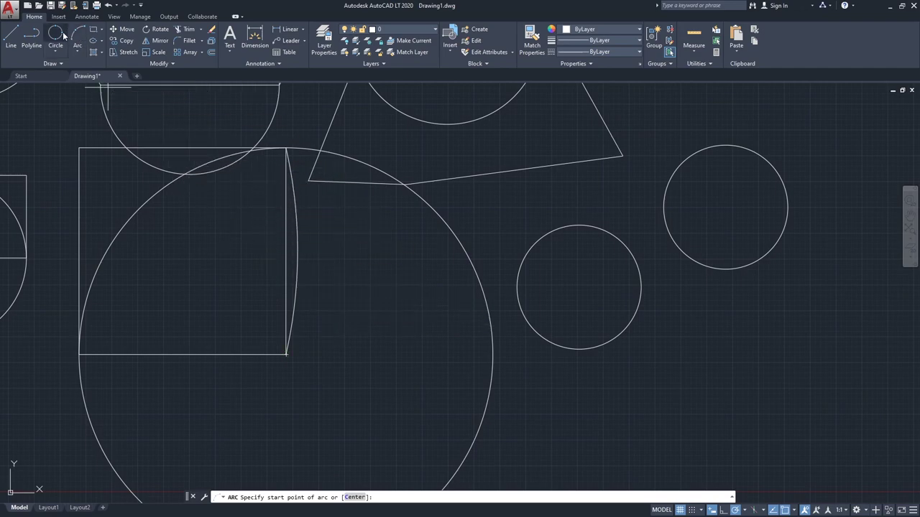
{"action": "left_click", "coordinate": [55, 54]}
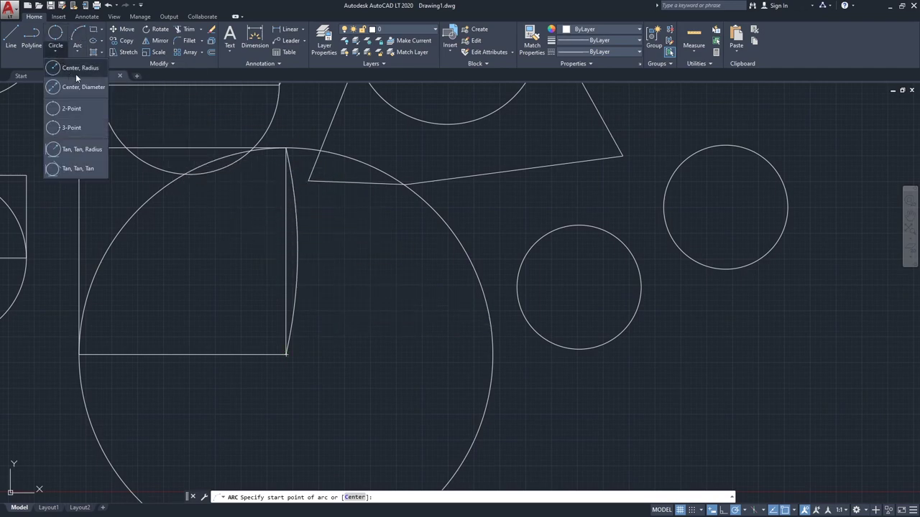
{"action": "left_click", "coordinate": [72, 70]}
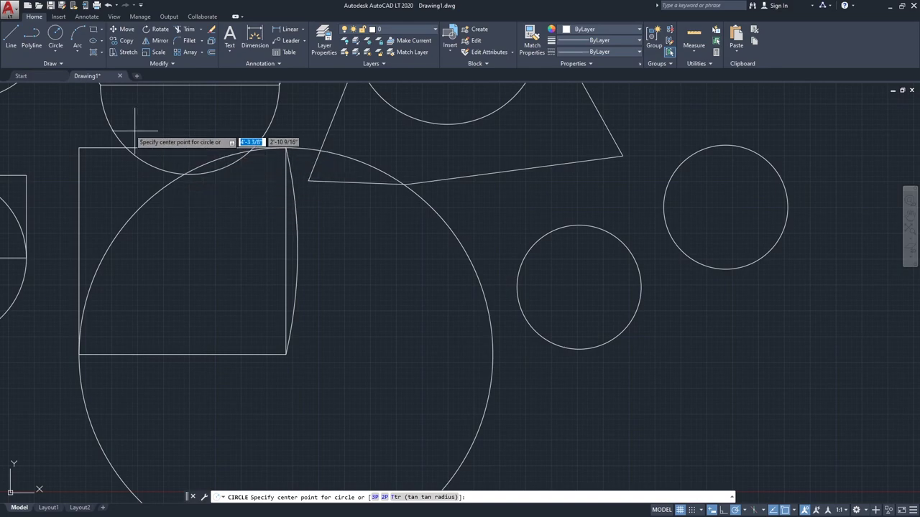
{"action": "middle_click_drag", "start_coordinate": [201, 283], "coordinate": [261, 316]}
{"action": "scroll", "coordinate": [237, 265], "scroll_direction": "down", "scroll_amount": 3}
{"action": "scroll", "coordinate": [309, 334], "scroll_direction": "up", "scroll_amount": 3}
{"action": "left_click", "coordinate": [240, 328]}
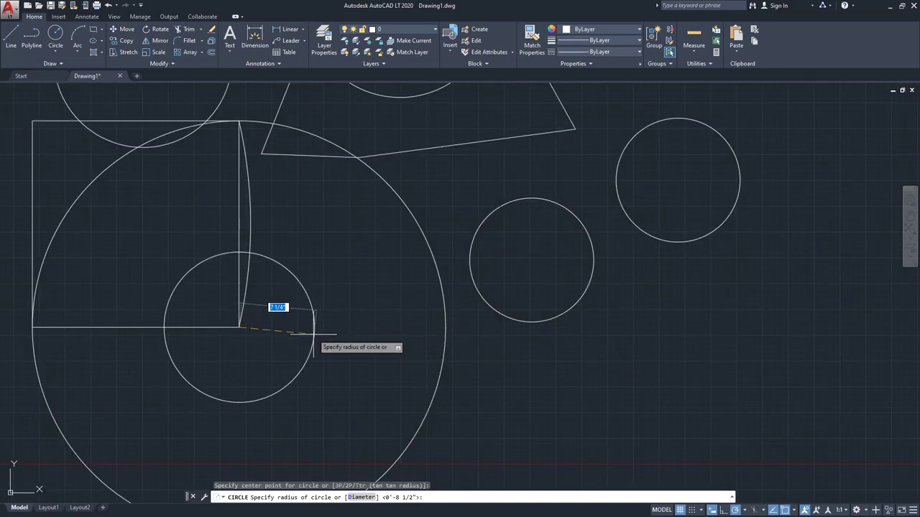
{"action": "left_click", "coordinate": [313, 327]}
Step: Zoom out and pan to recentre the drawing in the view
{"action": "scroll", "coordinate": [311, 251], "scroll_direction": "down", "scroll_amount": 4}
{"action": "middle_click_drag", "start_coordinate": [328, 259], "coordinate": [364, 309]}
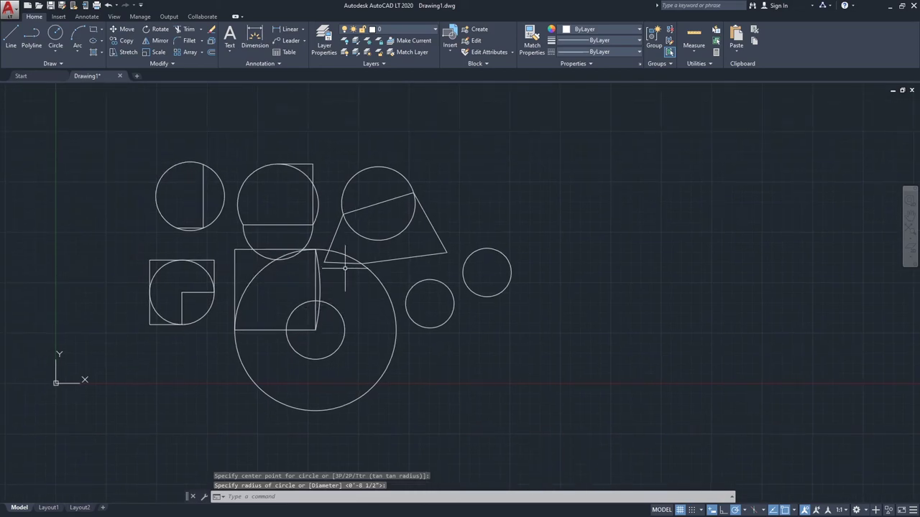
{"action": "scroll", "coordinate": [350, 266], "scroll_direction": "down", "scroll_amount": 3}
{"action": "scroll", "coordinate": [375, 303], "scroll_direction": "up", "scroll_amount": 3}
{"action": "scroll", "coordinate": [376, 304], "scroll_direction": "down", "scroll_amount": 2}
{"action": "scroll", "coordinate": [382, 273], "scroll_direction": "up", "scroll_amount": 2}
{"action": "mouse_move", "coordinate": [483, 266]}
{"action": "middle_mouse_down"}
{"action": "mouse_move", "coordinate": [429, 257]}
{"action": "mouse_move", "coordinate": [299, 264]}
{"action": "middle_mouse_up"}
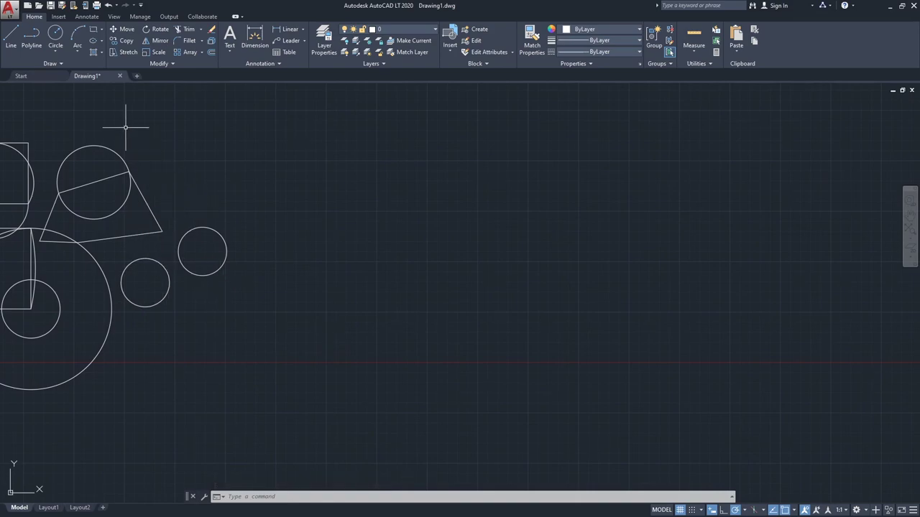
Step: Toggle snap on and off, then start the RECTANG command with REC
{"action": "key", "text": "F9"}
{"action": "key", "text": "F9"}
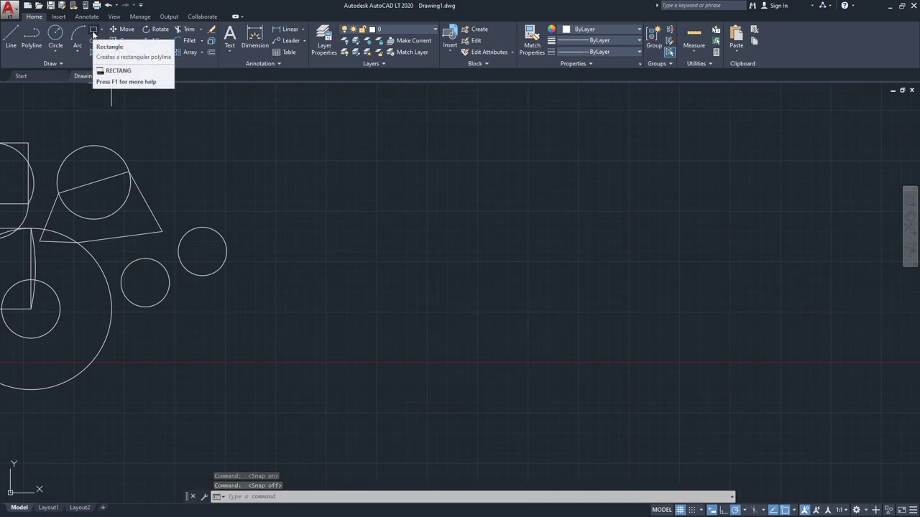
{"action": "middle_click_drag", "start_coordinate": [283, 285], "coordinate": [282, 271]}
{"action": "scroll", "coordinate": [283, 271], "scroll_direction": "up", "scroll_amount": 2}
{"action": "type", "text": "R"}
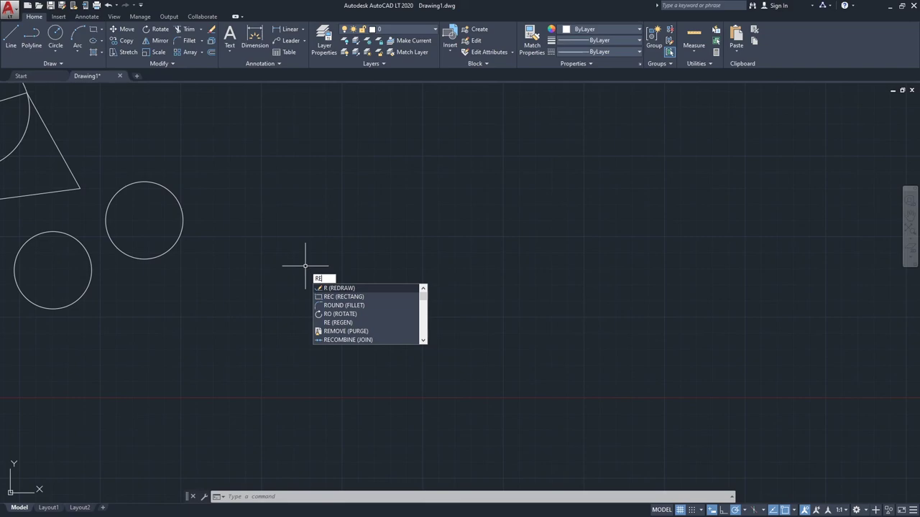
{"action": "type", "text": "E"}
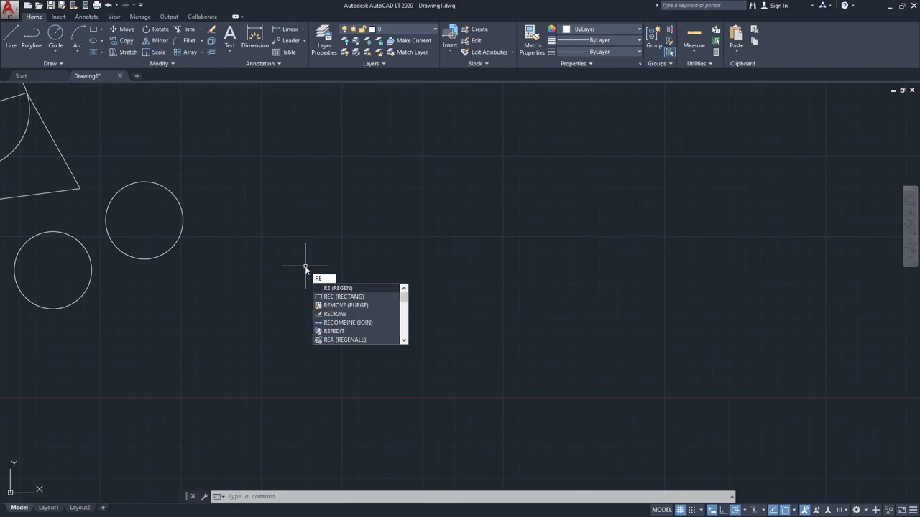
{"action": "type", "text": "C"}
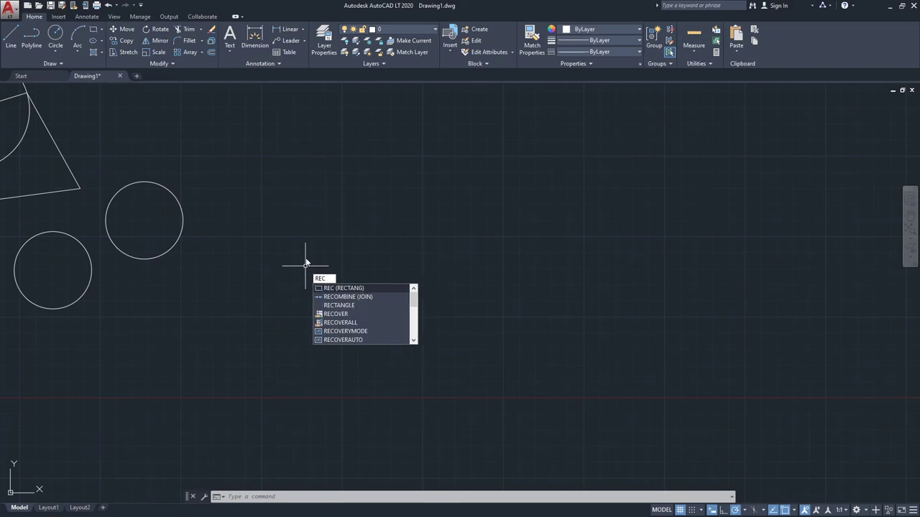
{"action": "key", "text": "Return"}
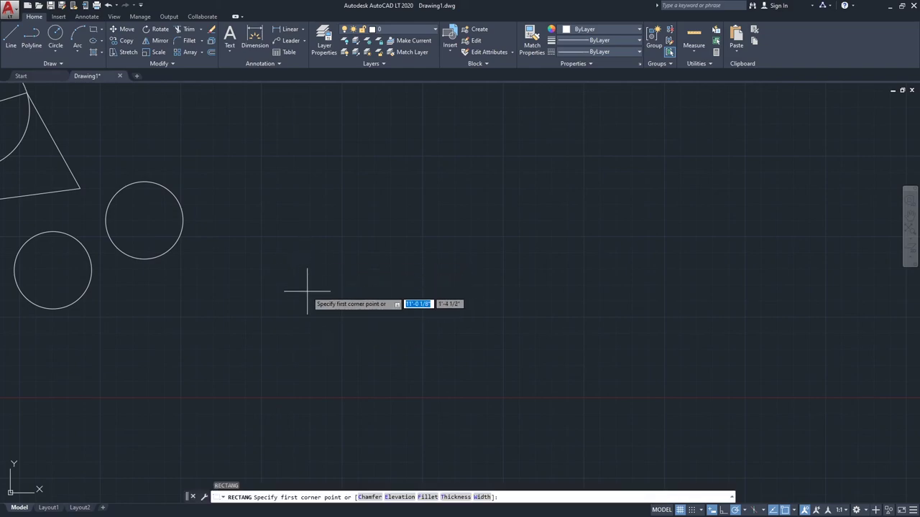
{"action": "middle_click_drag", "start_coordinate": [349, 287], "coordinate": [336, 287]}
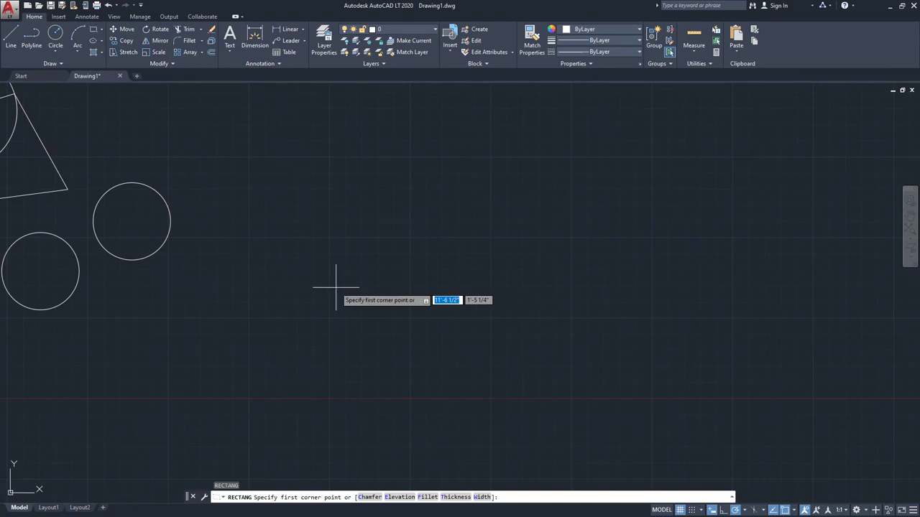
{"action": "key", "text": "alt+Tab"}
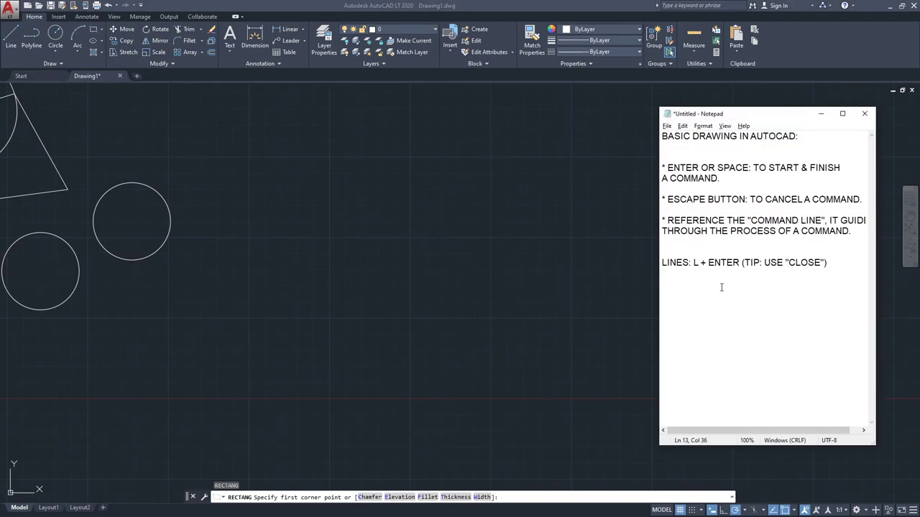
Step: Add the note 'CIRCLE: RADIUS/DIAMETER/2P/3P' below the LINES note
{"action": "key", "text": "Return"}
{"action": "type", "text": "CIRCLE: RADIUS/DIAMETER"}
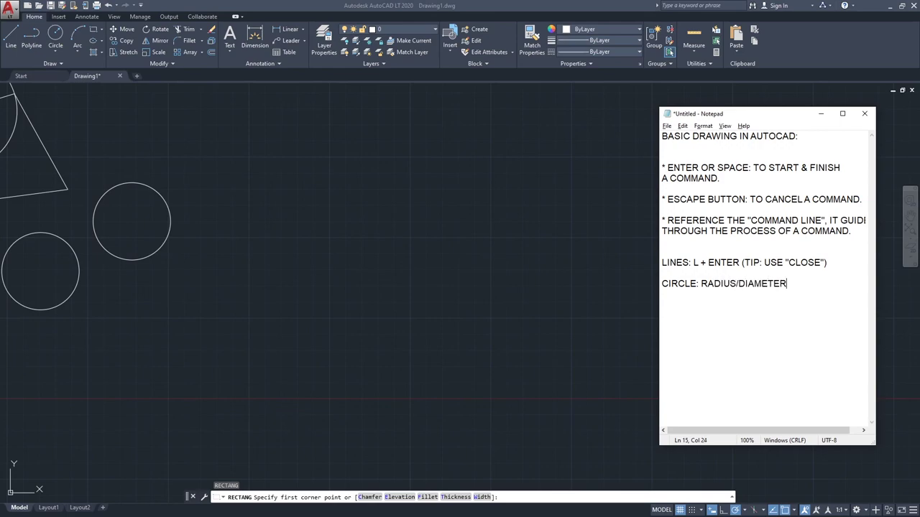
{"action": "type", "text": "/2P/3P"}
Step: Add the notes 'ARC: 3-POINT.' and 'RECTANGLE: R+E+C+ENTER'
{"action": "key", "text": "Return"}
{"action": "type", "text": "ARC: 3 POI"}
{"action": "key", "text": "BackSpace"}
{"action": "key", "text": "BackSpace"}
{"action": "key", "text": "BackSpace"}
{"action": "key", "text": "BackSpace"}
{"action": "type", "text": "-POINT."}
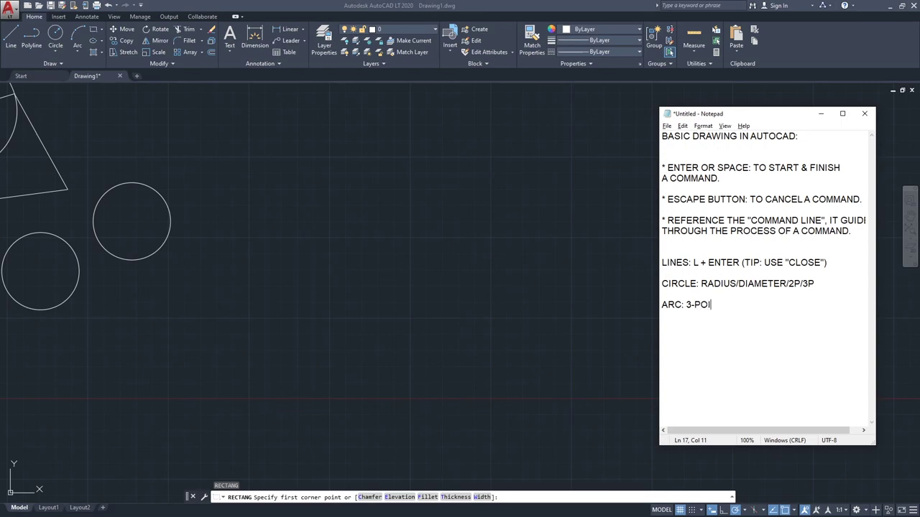
{"action": "key", "text": "Return"}
{"action": "key", "text": "Return"}
{"action": "type", "text": "RECTANGLE: R+E"}
{"action": "key", "text": "BackSpace"}
{"action": "type", "text": "+E+C+ENTER"}
Step: Add the quoted shortcut "A+ENTER" to the arc note and quote the rectangle shortcut
{"action": "key", "text": "Up"}
{"action": "key", "text": "Right"}
{"action": "key", "text": "Right"}
{"action": "key", "text": "Right"}
{"action": "type", "text": "A+EM"}
{"action": "key", "text": "BackSpace"}
{"action": "type", "text": "NTER\""}
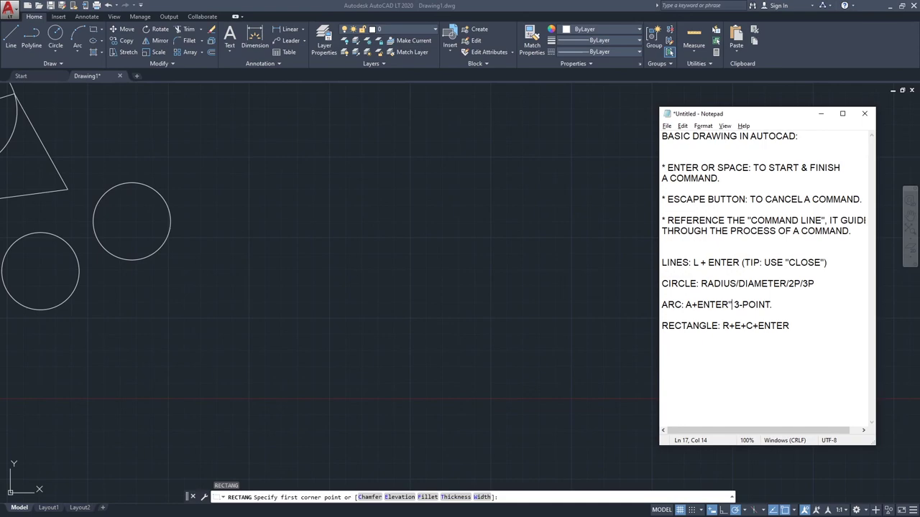
{"action": "left_click", "coordinate": [686, 305]}
{"action": "type", "text": "\""}
{"action": "key", "text": "Down"}
{"action": "key", "text": "Down"}
{"action": "key", "text": "Home"}
{"action": "key", "text": "Right"}
{"action": "key", "text": "Right"}
{"action": "key", "text": "Right"}
{"action": "type", "text": "\""}
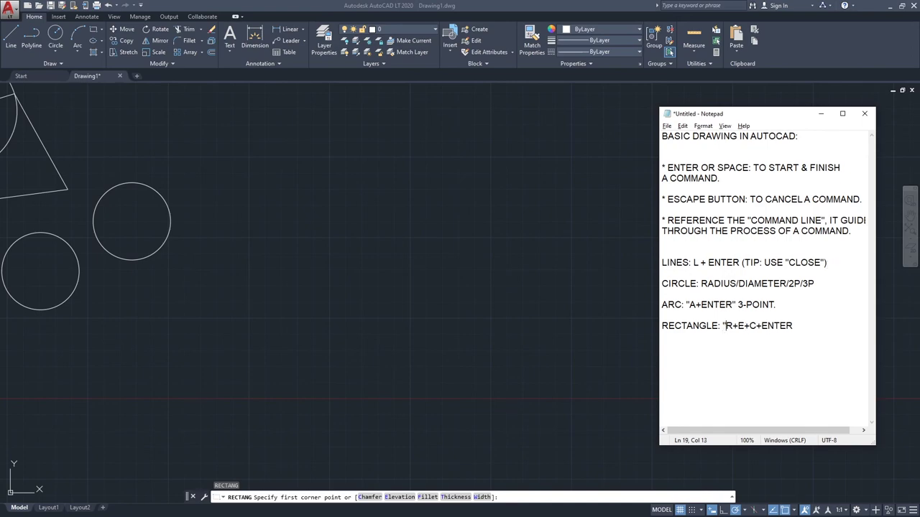
{"action": "type", "text": "\""}
Step: Insert the quoted shortcut "C + ENTER" on the circle note
{"action": "left_click", "coordinate": [700, 284]}
{"action": "type", "text": "C"}
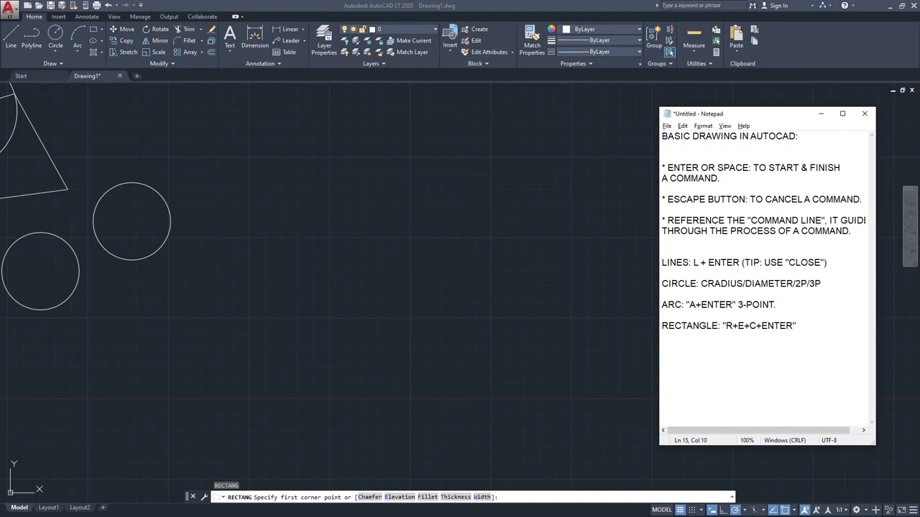
{"action": "left_click", "coordinate": [701, 284]}
{"action": "type", "text": "\"C"}
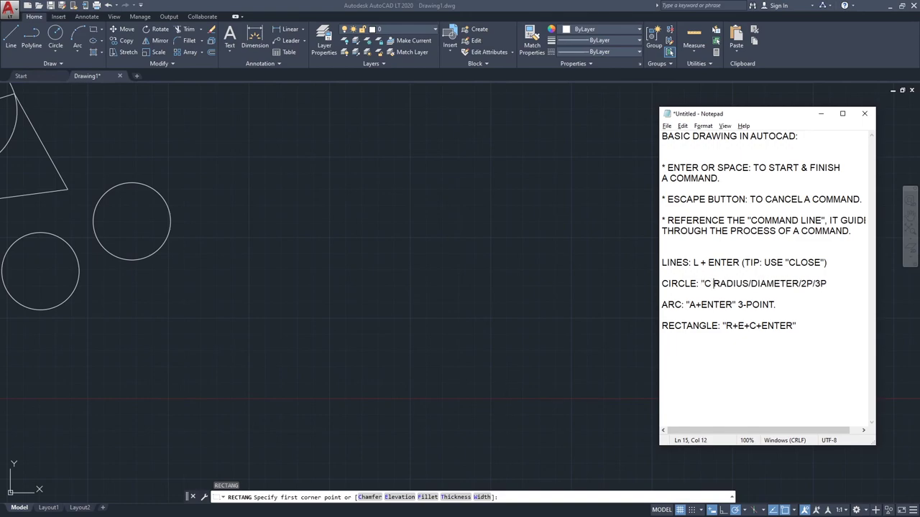
{"action": "type", "text": " + ENTER\""}
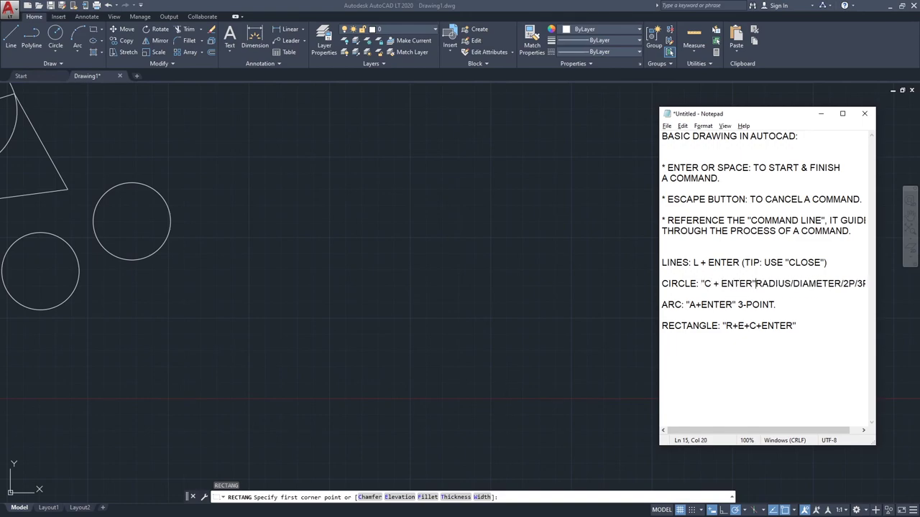
Step: Put quotes around the L + ENTER shortcut on the LINES note
{"action": "key", "text": "Up"}
{"action": "key", "text": "Up"}
{"action": "key", "text": "End"}
{"action": "key", "text": "ctrl+Left"}
{"action": "key", "text": "ctrl+Left"}
{"action": "key", "text": "ctrl+Left"}
{"action": "key", "text": "ctrl+Left"}
{"action": "key", "text": "Left"}
{"action": "type", "text": "\""}
{"action": "key", "text": "ctrl+Left"}
{"action": "key", "text": "ctrl+Left"}
{"action": "key", "text": "ctrl+Left"}
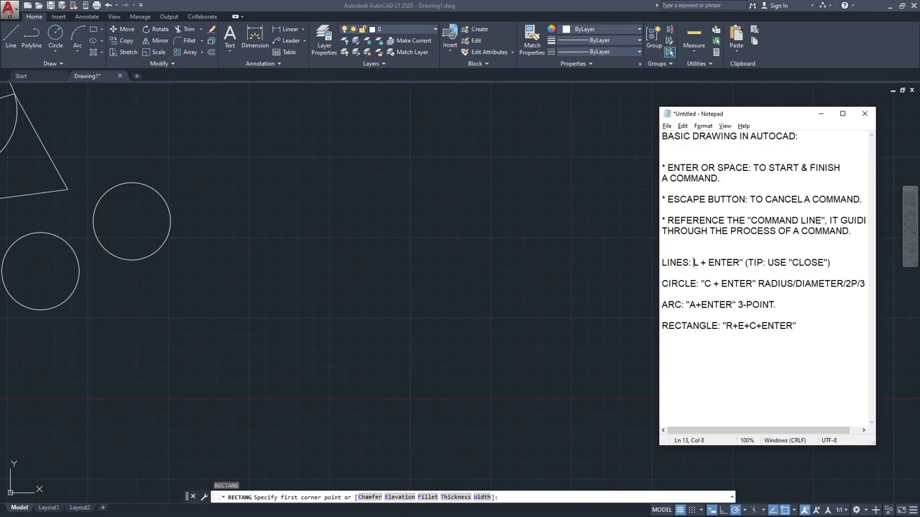
{"action": "type", "text": "\""}
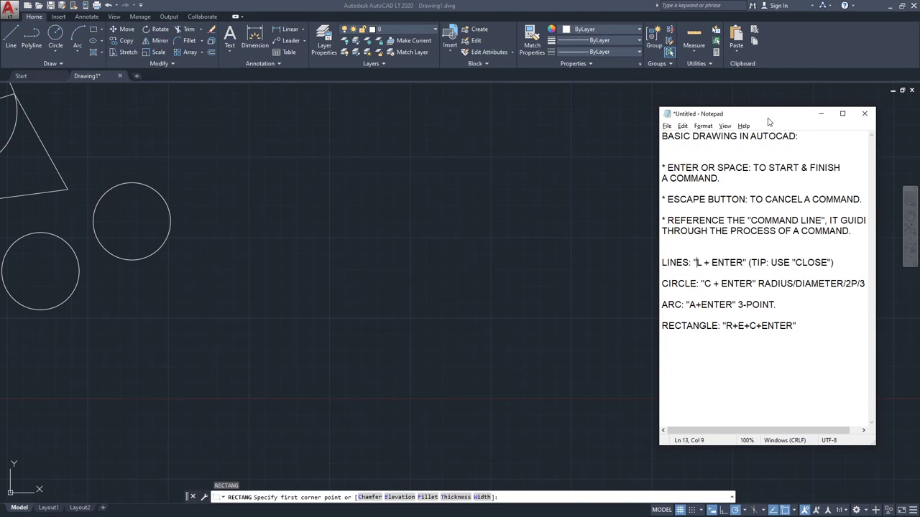
{"action": "left_click_drag", "start_coordinate": [772, 114], "coordinate": [777, 104]}
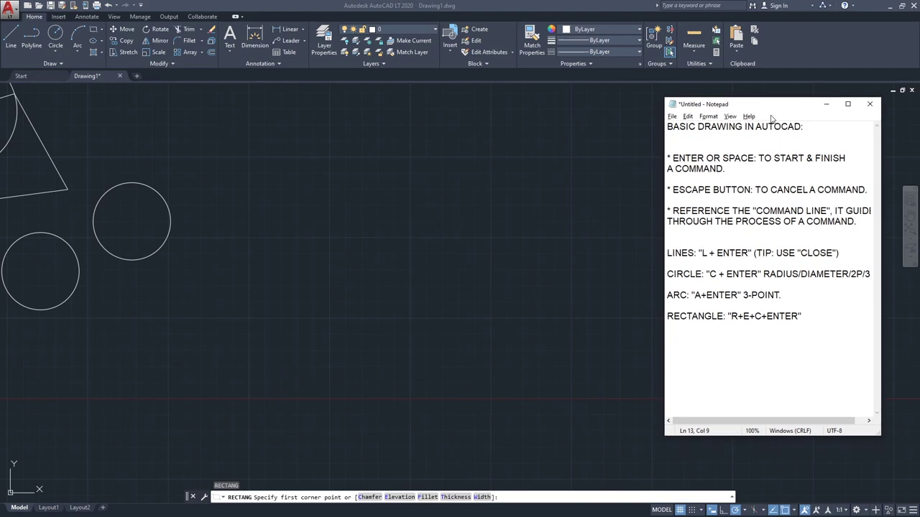
Step: Draw a 24 by 12 rectangle starting from a corner mid-canvas
{"action": "left_click", "coordinate": [435, 260]}
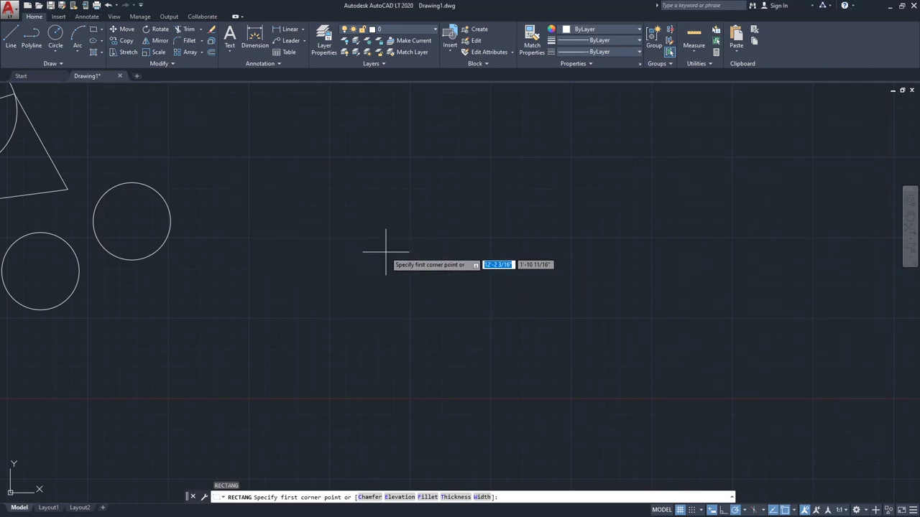
{"action": "key", "text": "Escape"}
{"action": "key", "text": "Escape"}
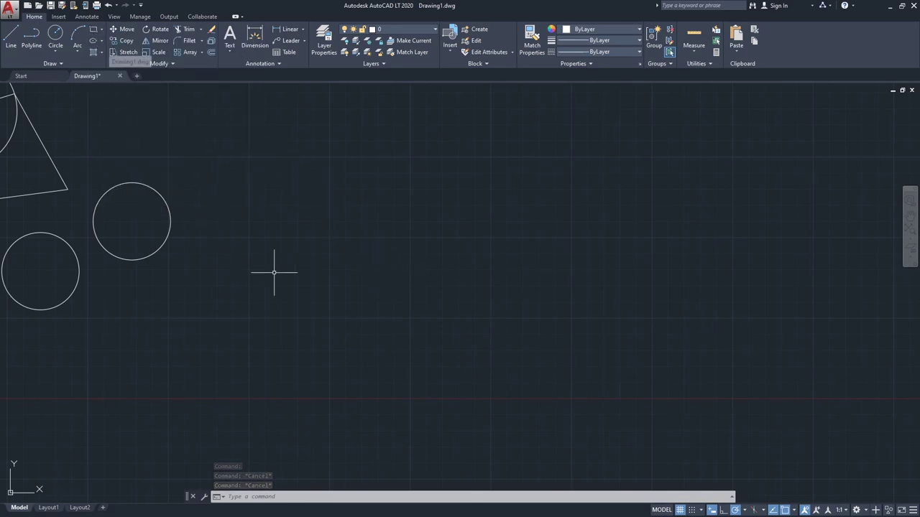
{"action": "type", "text": "rec"}
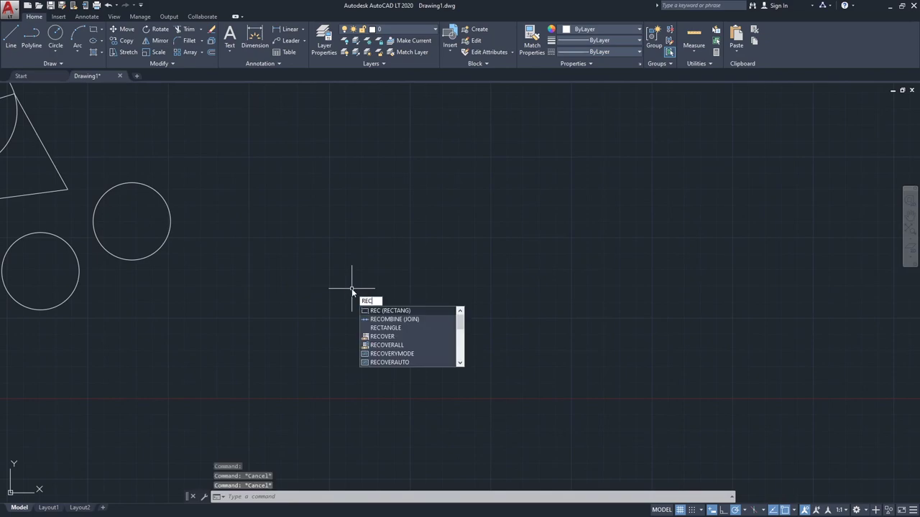
{"action": "key", "text": "Return"}
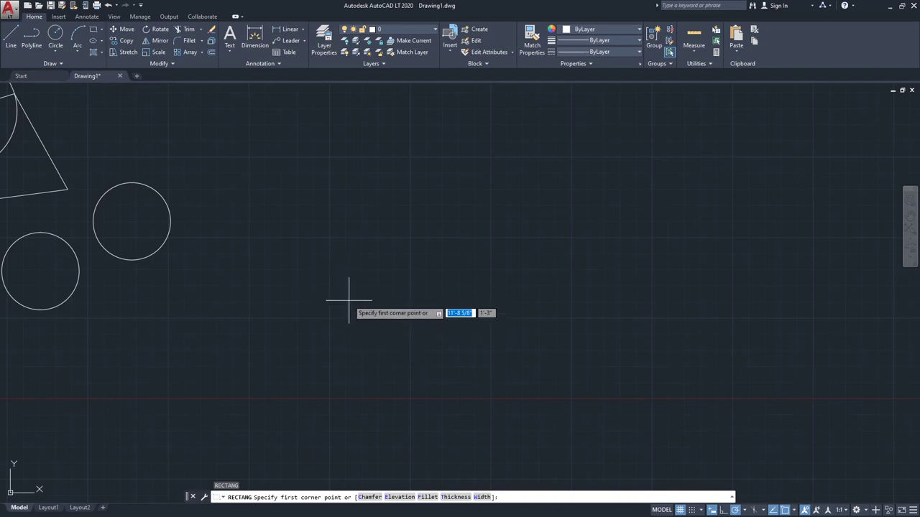
{"action": "left_click", "coordinate": [347, 287]}
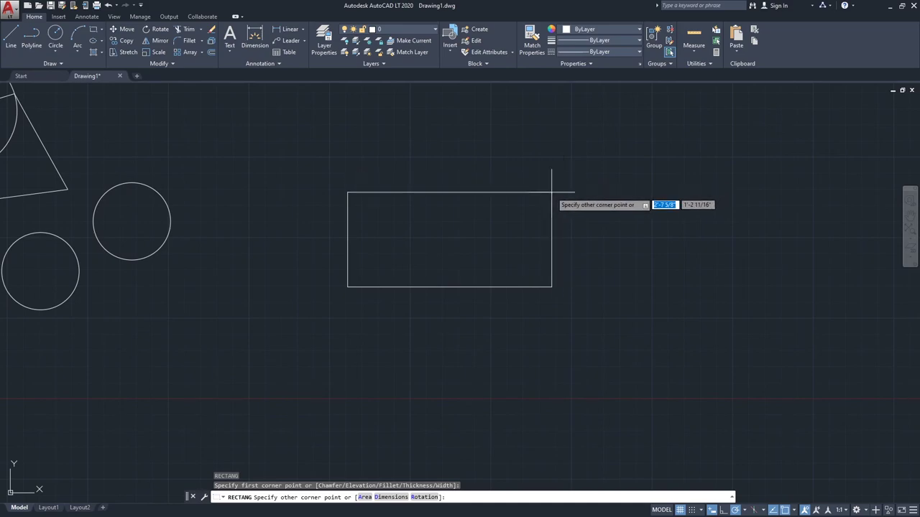
{"action": "type", "text": "24"}
{"action": "key", "text": "Tab"}
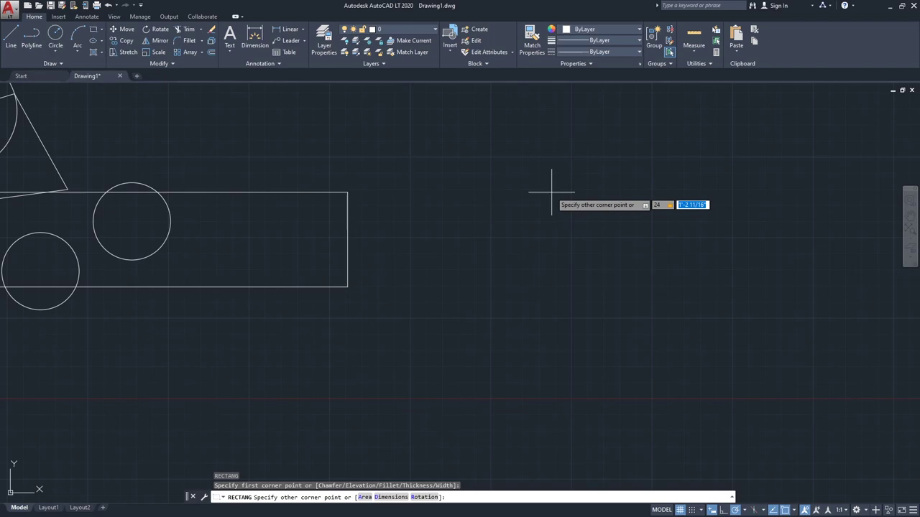
{"action": "type", "text": "12"}
{"action": "key", "text": "Return"}
Step: Zoom in and select the new rectangle to inspect it, then clear the selection
{"action": "scroll", "coordinate": [395, 226], "scroll_direction": "up", "scroll_amount": 2}
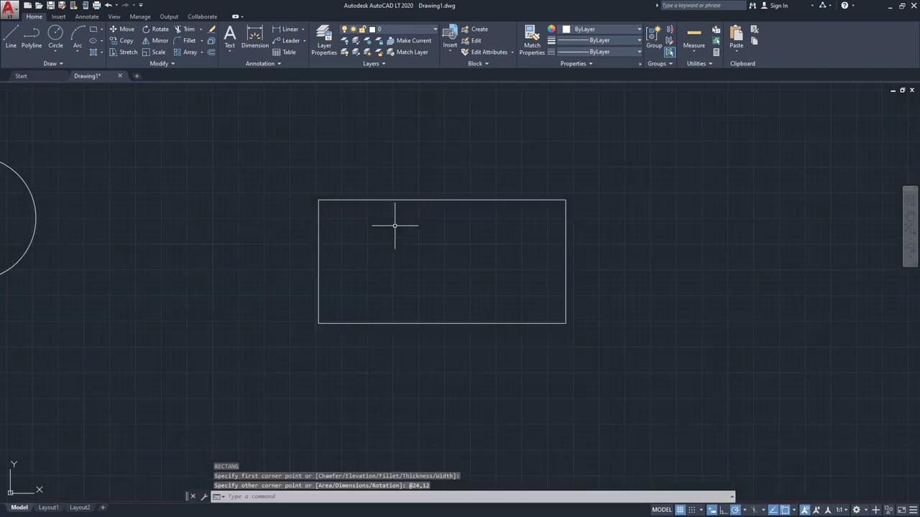
{"action": "middle_click_drag", "start_coordinate": [395, 333], "coordinate": [410, 322]}
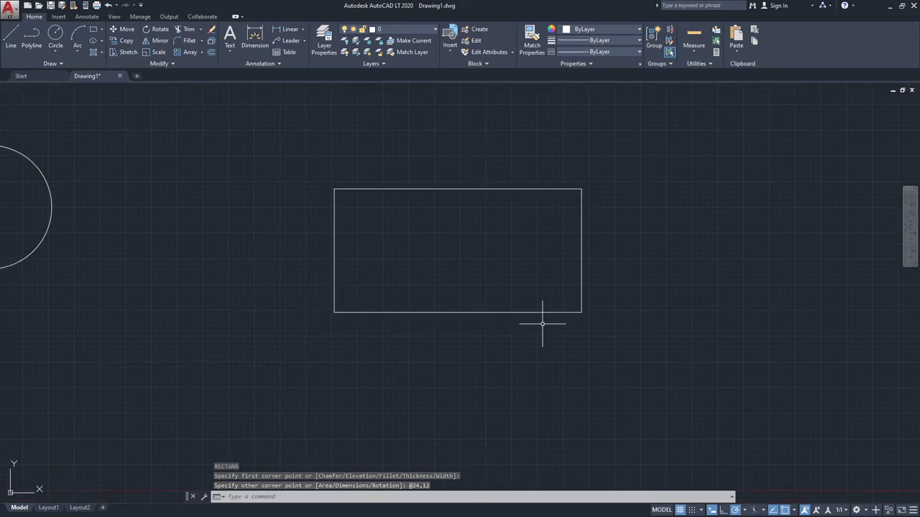
{"action": "scroll", "coordinate": [546, 277], "scroll_direction": "up", "scroll_amount": 2}
{"action": "middle_click_drag", "start_coordinate": [528, 253], "coordinate": [522, 263]}
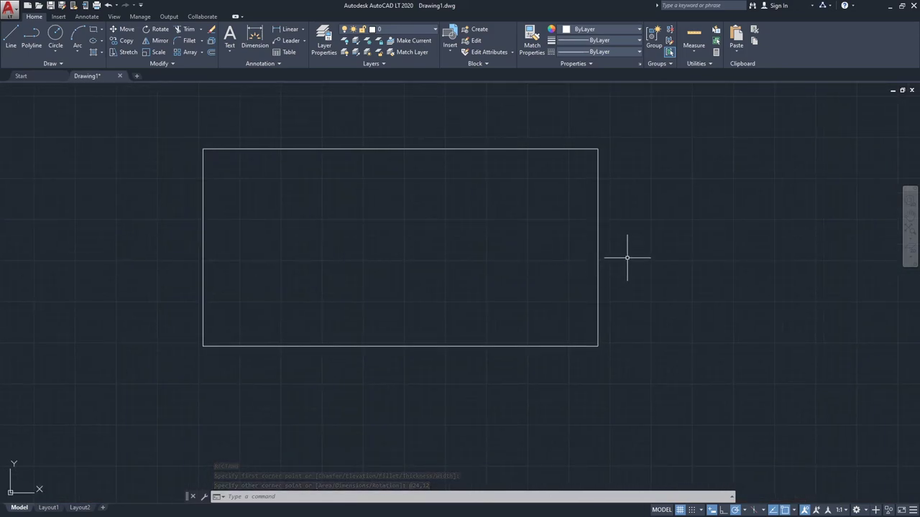
{"action": "left_click", "coordinate": [643, 236]}
{"action": "left_click", "coordinate": [563, 264]}
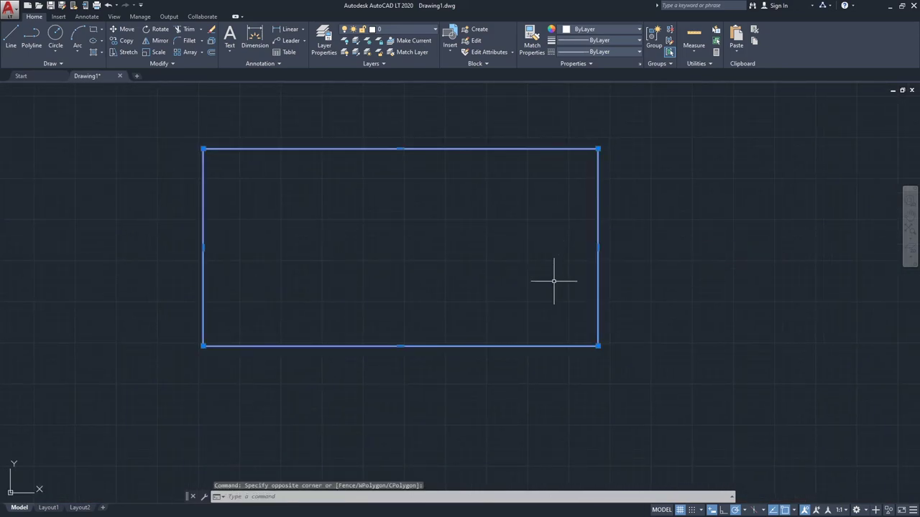
{"action": "mouse_move", "coordinate": [598, 347]}
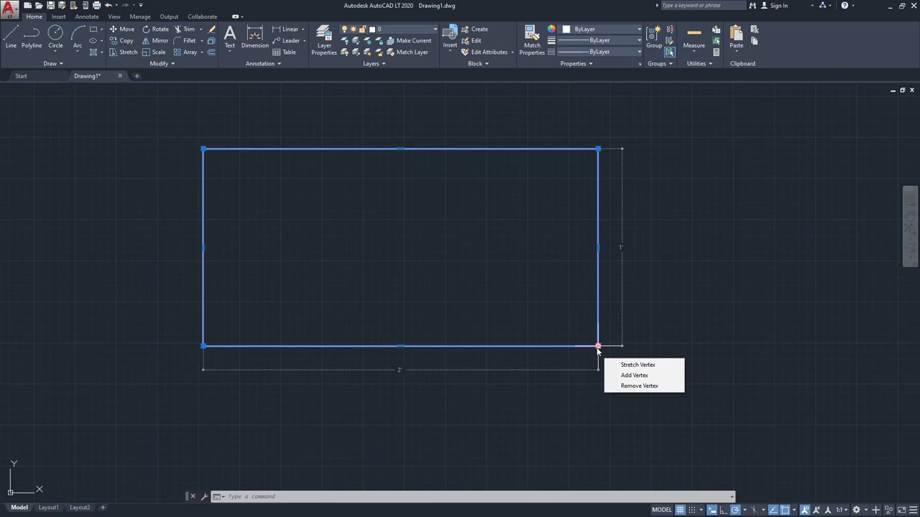
{"action": "left_click", "coordinate": [519, 304]}
{"action": "key", "text": "Escape"}
{"action": "scroll", "coordinate": [503, 295], "scroll_direction": "down", "scroll_amount": 5}
{"action": "middle_click_drag", "start_coordinate": [499, 291], "coordinate": [638, 268]}
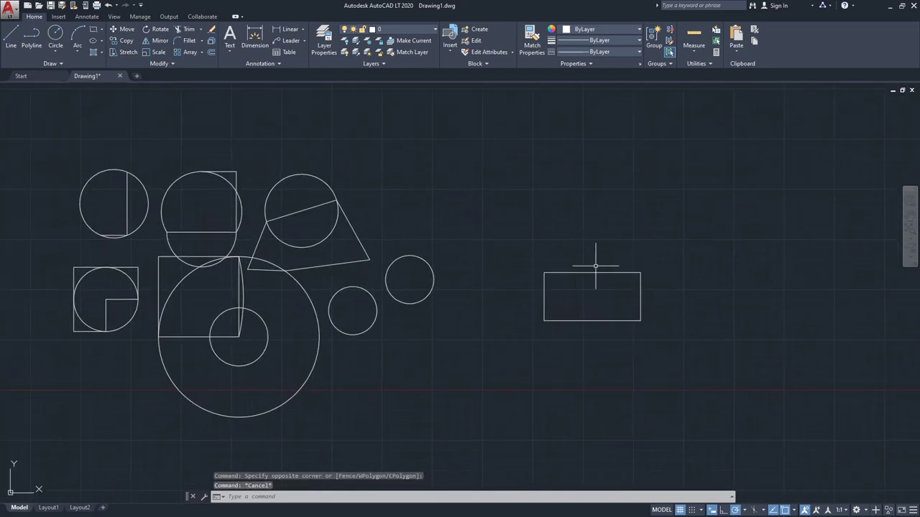
{"action": "scroll", "coordinate": [589, 291], "scroll_direction": "up", "scroll_amount": 2}
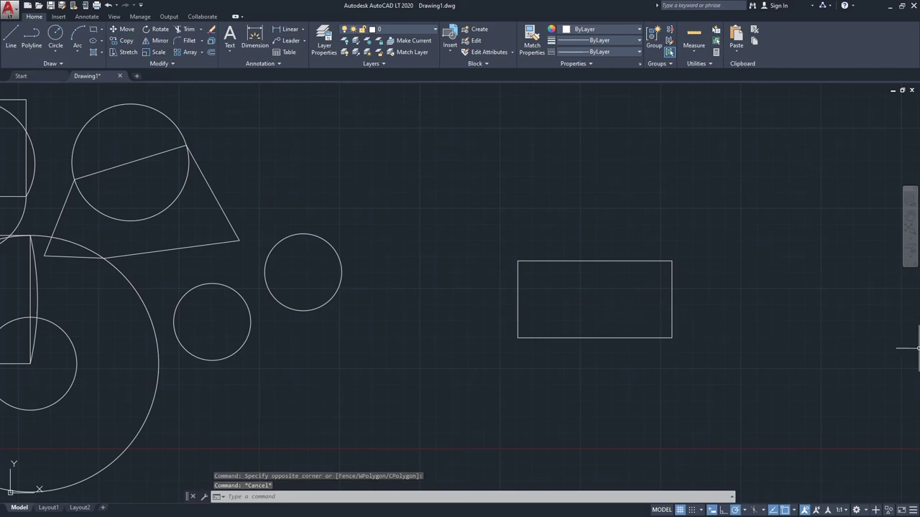
Step: Type a DRAFTING SETTINGS heading with GRIDMODE and DYNAMIC INPUT bullets in the notes
{"action": "key", "text": "alt+Tab"}
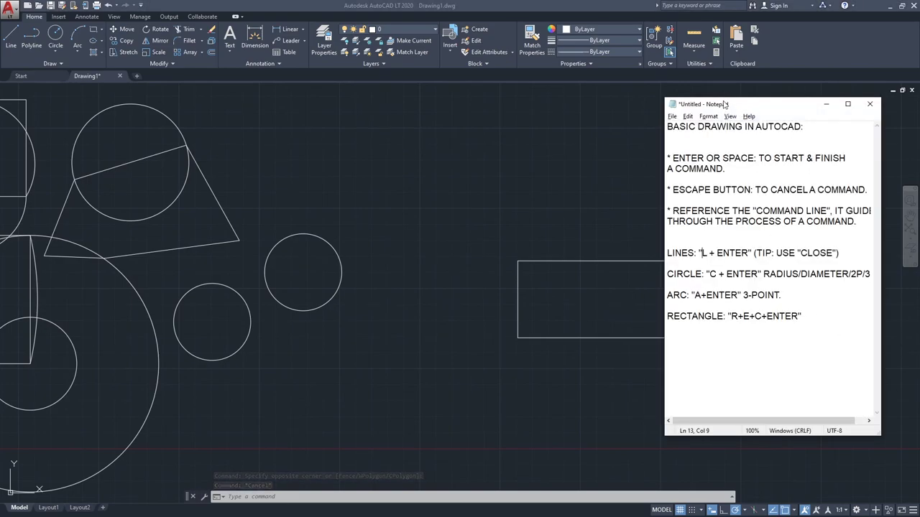
{"action": "left_click_drag", "start_coordinate": [723, 99], "coordinate": [726, 94]}
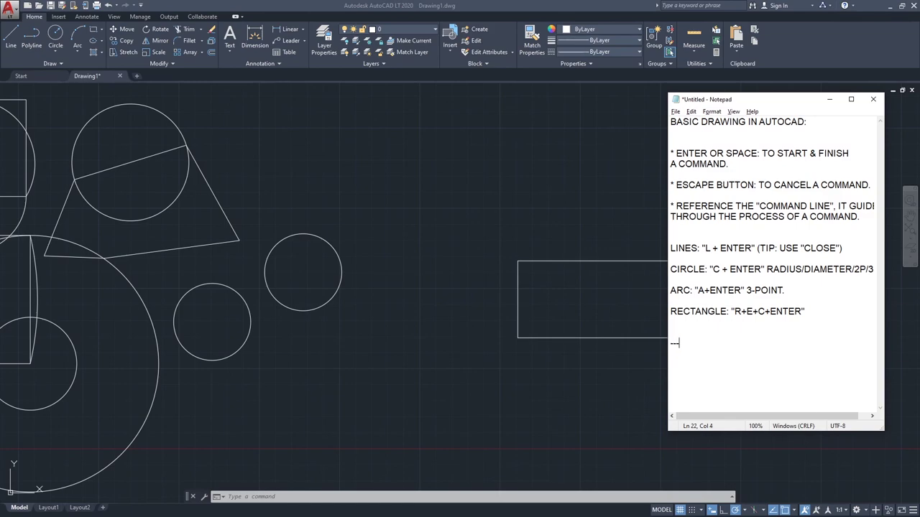
{"action": "type", "text": "RAFTRING"}
{"action": "key", "text": "BackSpace"}
{"action": "key", "text": "BackSpace"}
{"action": "type", "text": "ING SETTING"}
{"action": "type", "text": "GRID"}
{"action": "type", "text": "MODE."}
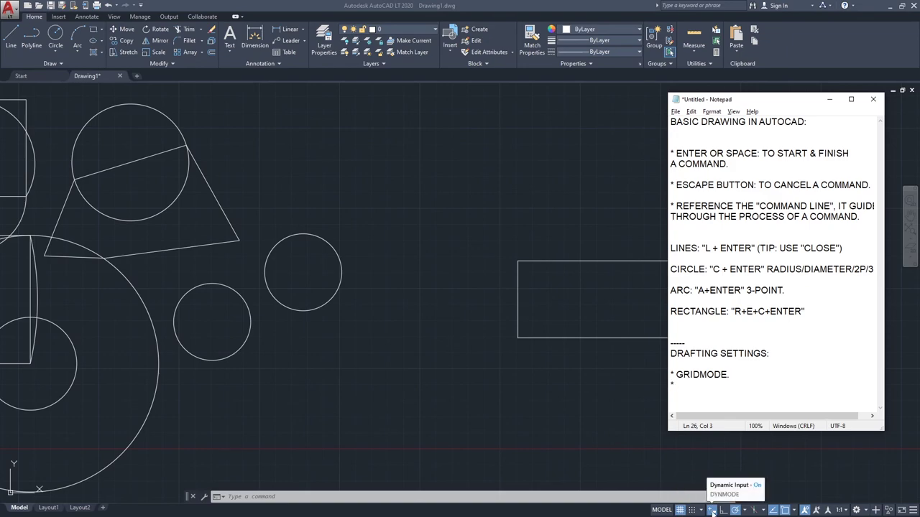
{"action": "type", "text": "DYNAMIC INPUT."}
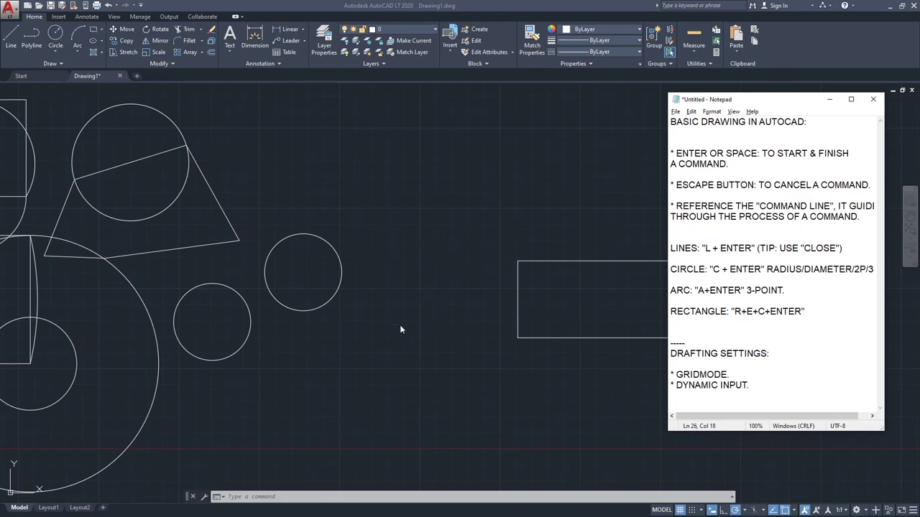
{"action": "left_click", "coordinate": [411, 235]}
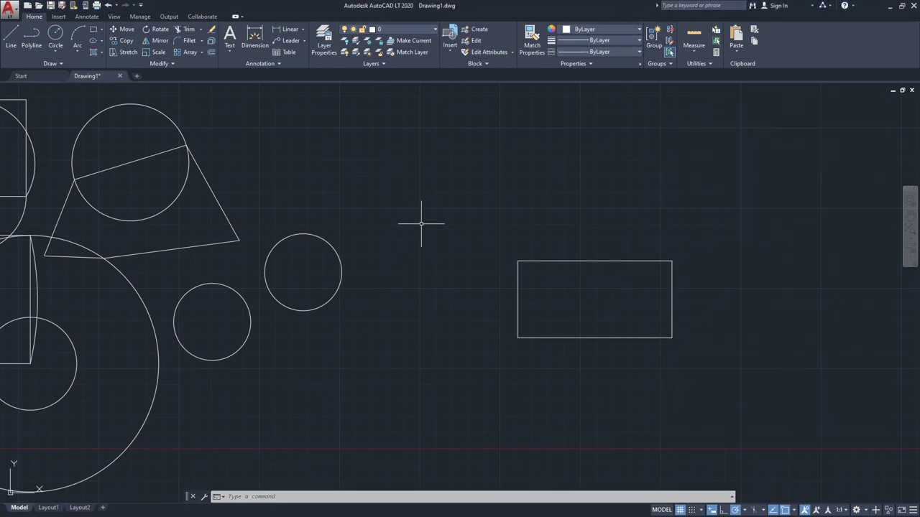
{"action": "type", "text": "L"}
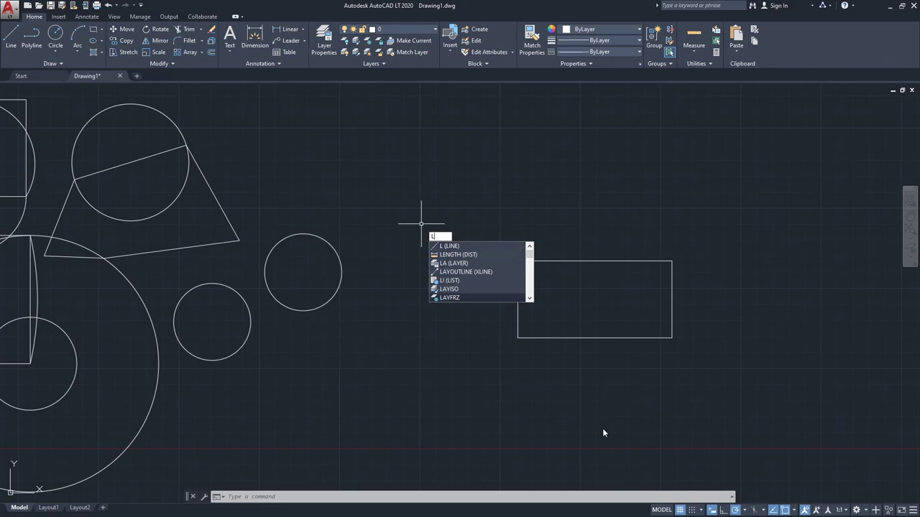
{"action": "left_click", "coordinate": [406, 331]}
{"action": "key", "text": "Escape"}
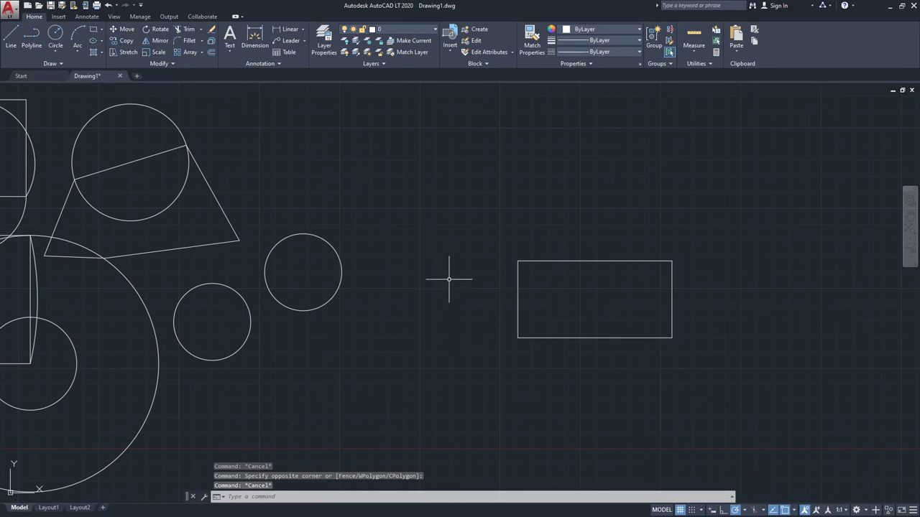
{"action": "type", "text": "LAYFRZ"}
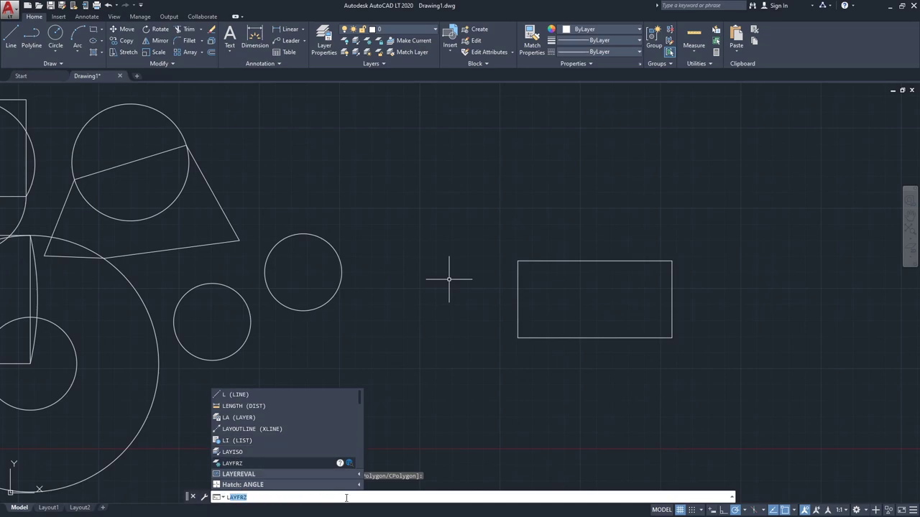
{"action": "key", "text": "Escape"}
{"action": "key", "text": "Escape"}
{"action": "key", "text": "Escape"}
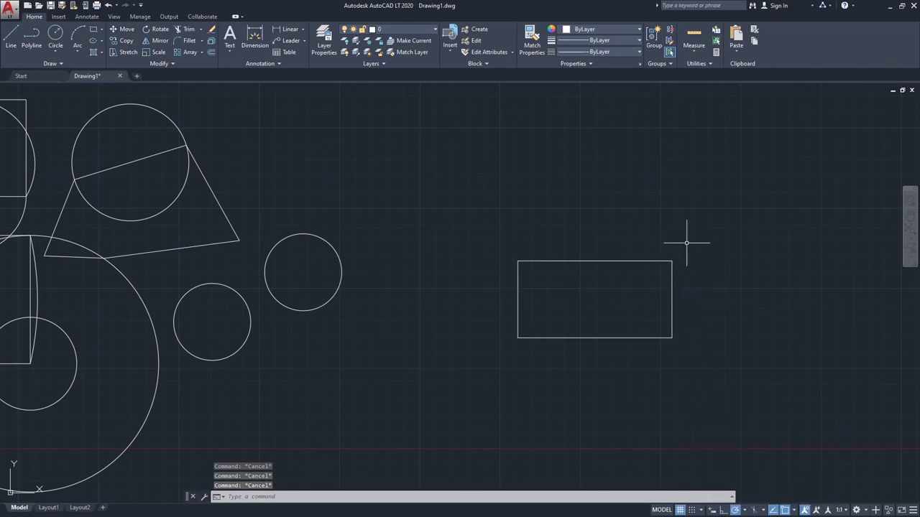
{"action": "scroll", "coordinate": [695, 262], "scroll_direction": "up", "scroll_amount": 2}
{"action": "middle_click_drag", "start_coordinate": [685, 242], "coordinate": [612, 199]}
{"action": "left_click", "coordinate": [612, 199]}
{"action": "left_click", "coordinate": [582, 240]}
{"action": "scroll", "coordinate": [582, 267], "scroll_direction": "up", "scroll_amount": 2}
{"action": "mouse_move", "coordinate": [609, 197]}
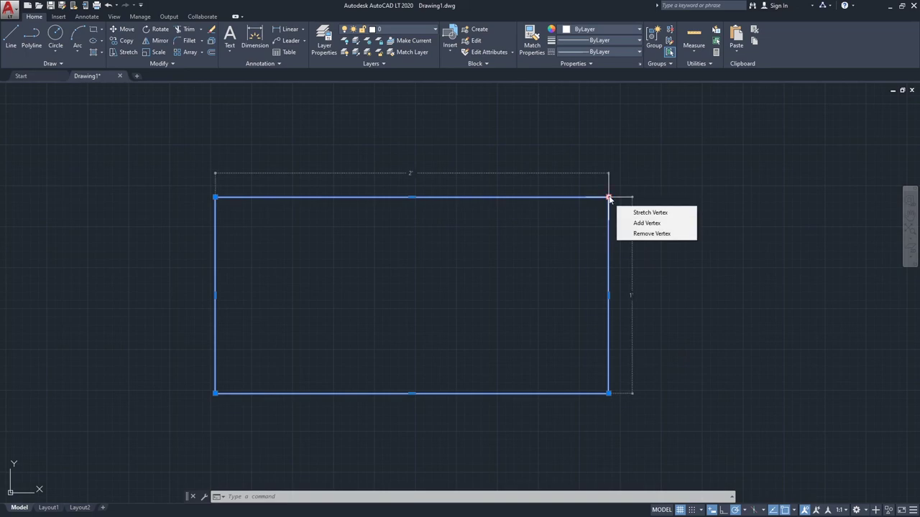
{"action": "left_click", "coordinate": [540, 220]}
{"action": "key", "text": "Escape"}
{"action": "scroll", "coordinate": [539, 220], "scroll_direction": "down", "scroll_amount": 2}
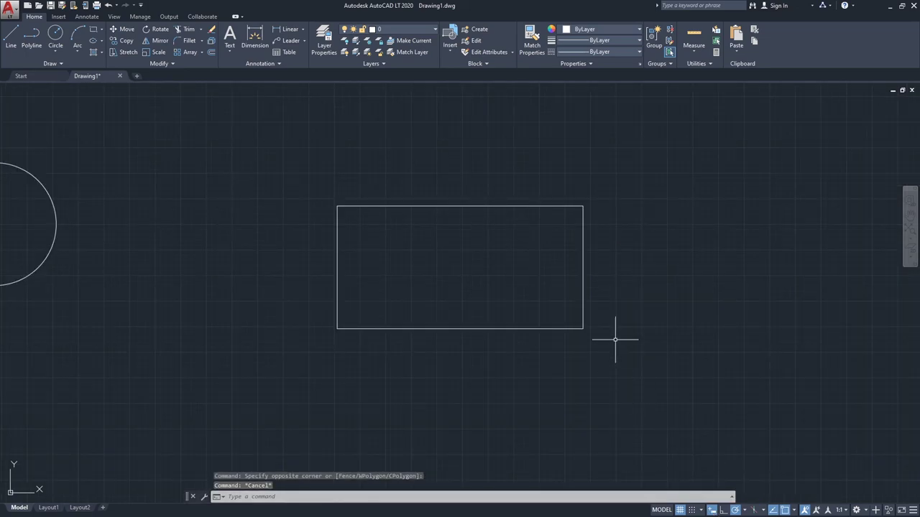
Step: Add a '* POLAR TRACKING.' bullet below DYNAMIC INPUT, then return to AutoCAD
{"action": "key", "text": "alt+Tab"}
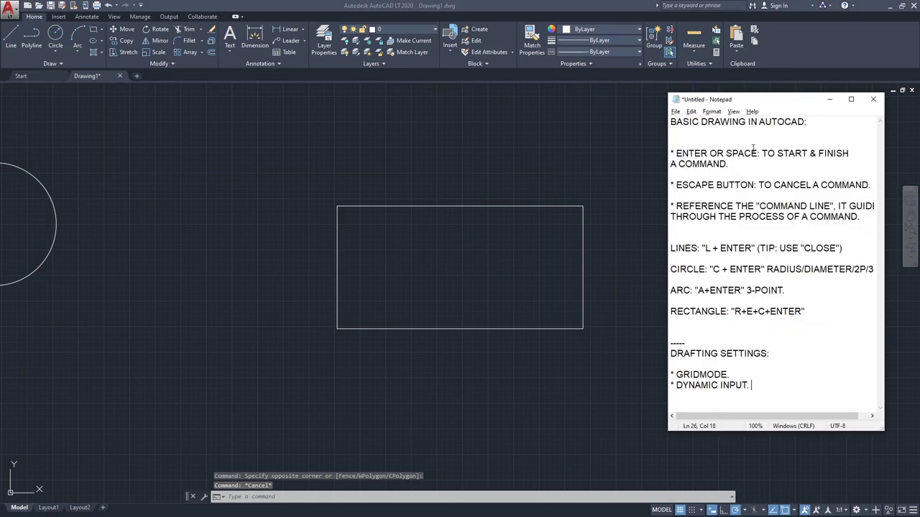
{"action": "left_click_drag", "start_coordinate": [751, 104], "coordinate": [740, 91]}
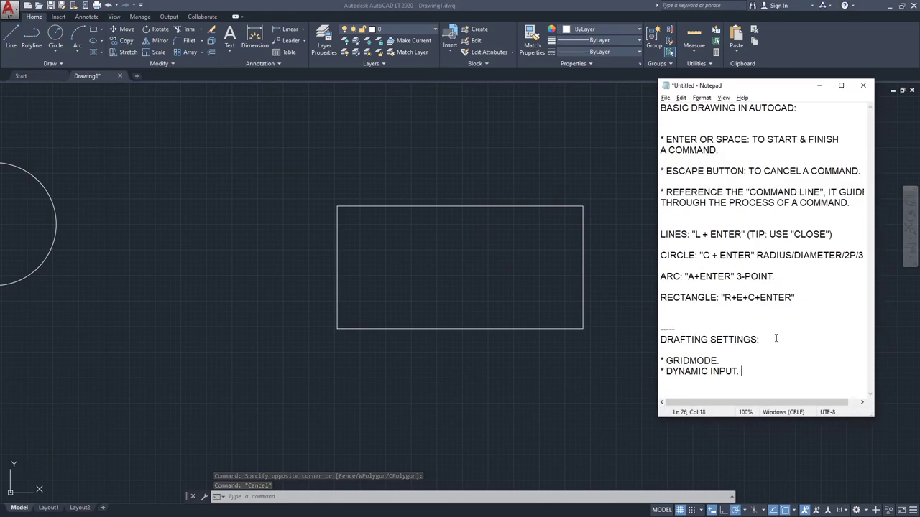
{"action": "key", "text": "Return"}
{"action": "type", "text": "*"}
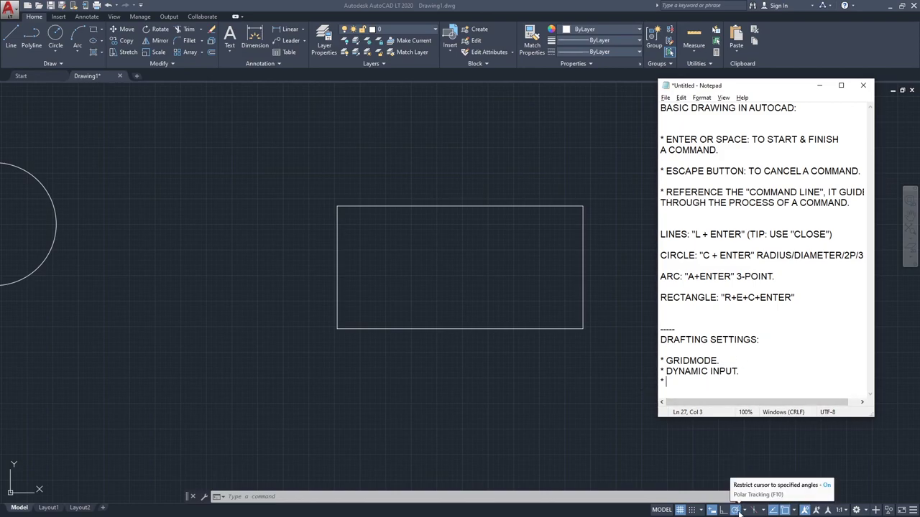
{"action": "type", "text": "POLAR TRACKING."}
{"action": "left_click", "coordinate": [549, 412]}
{"action": "scroll", "coordinate": [496, 352], "scroll_direction": "down", "scroll_amount": 4}
{"action": "scroll", "coordinate": [403, 316], "scroll_direction": "up", "scroll_amount": 2}
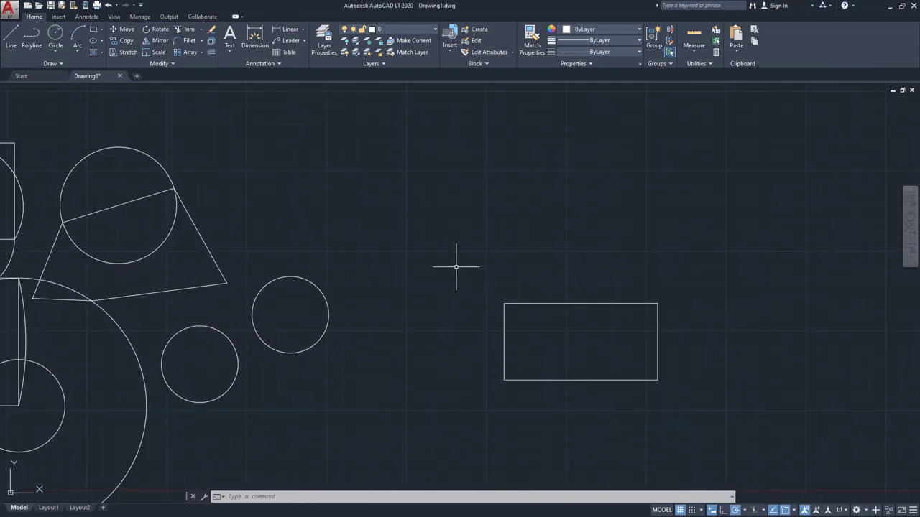
Step: With polar tracking on, draw a 36-unit horizontal line above the rectangle
{"action": "left_click", "coordinate": [10, 36]}
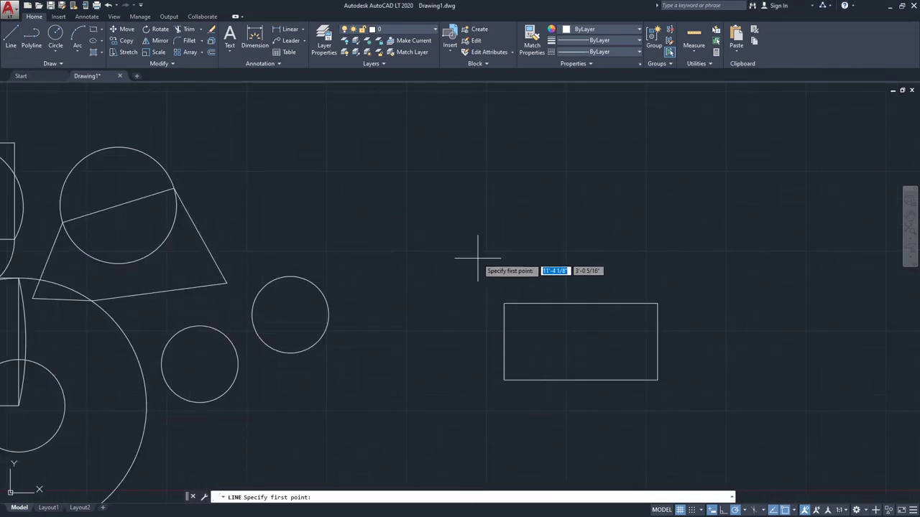
{"action": "left_click", "coordinate": [449, 297]}
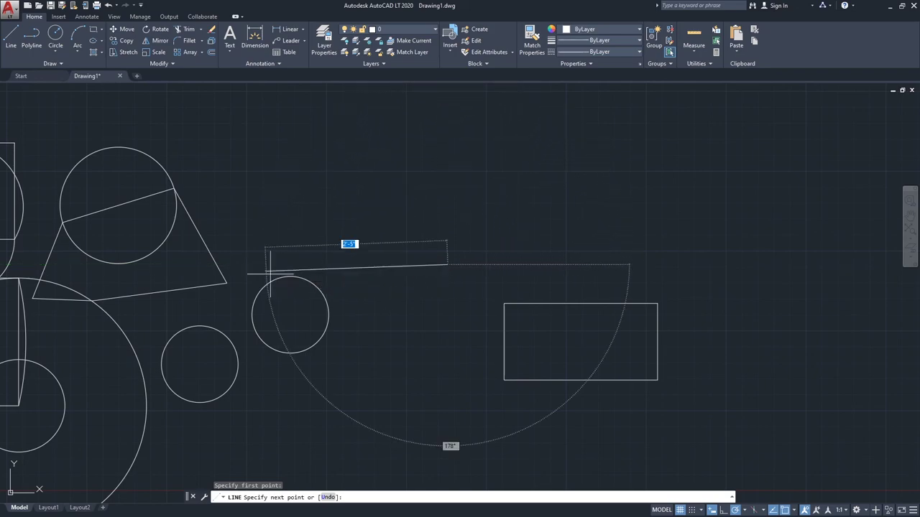
{"action": "key", "text": "Escape"}
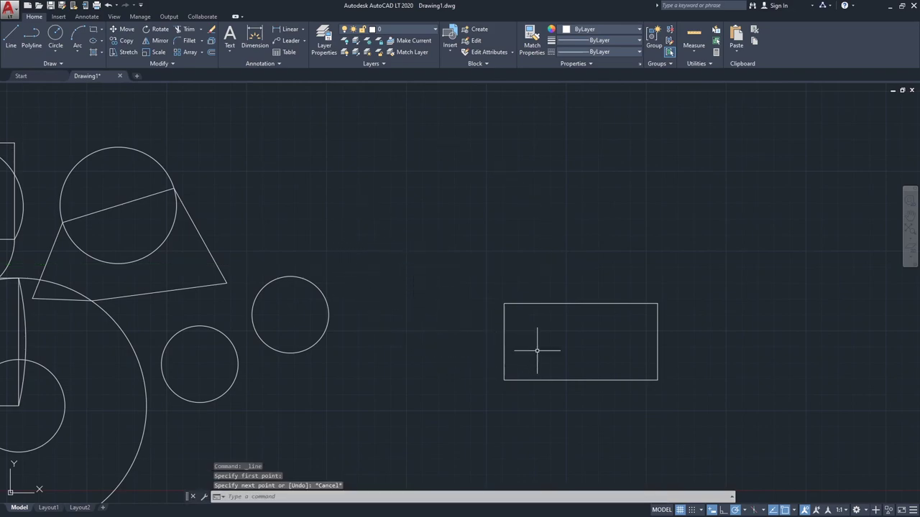
{"action": "left_click", "coordinate": [734, 510]}
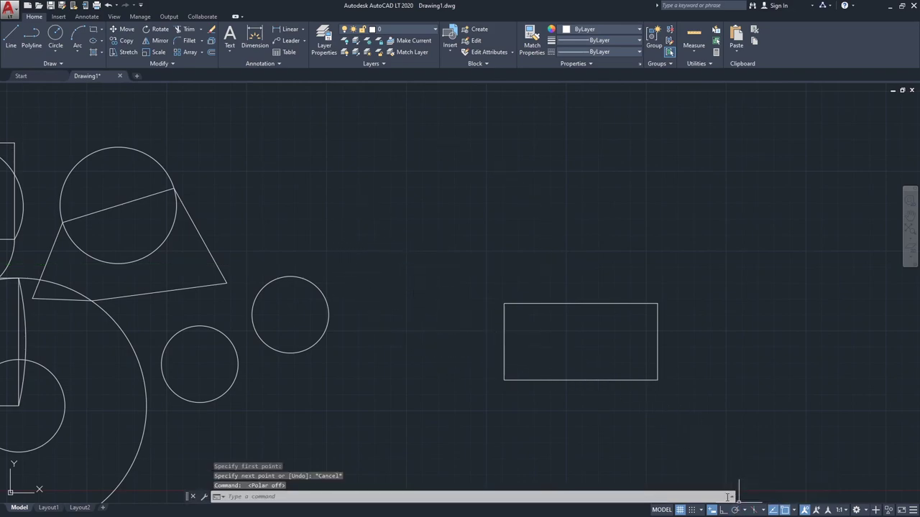
{"action": "type", "text": "L"}
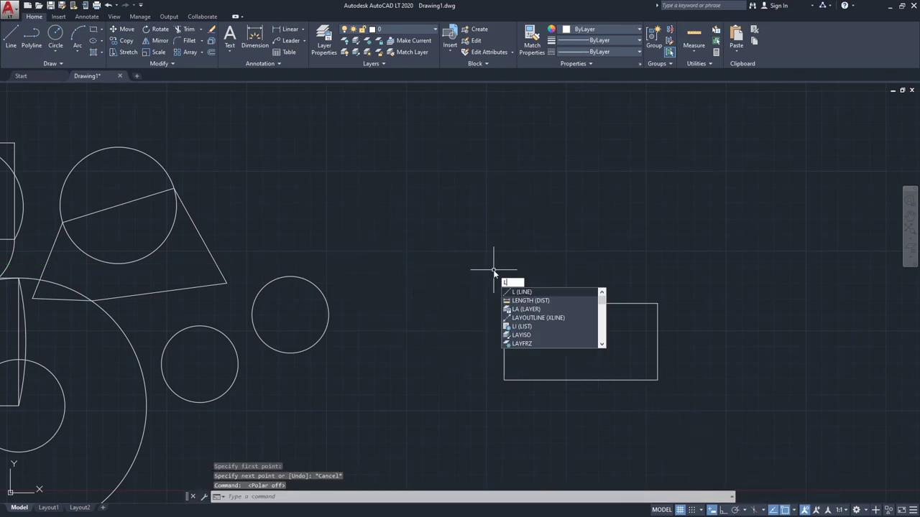
{"action": "key", "text": "Return"}
{"action": "left_click", "coordinate": [427, 229]}
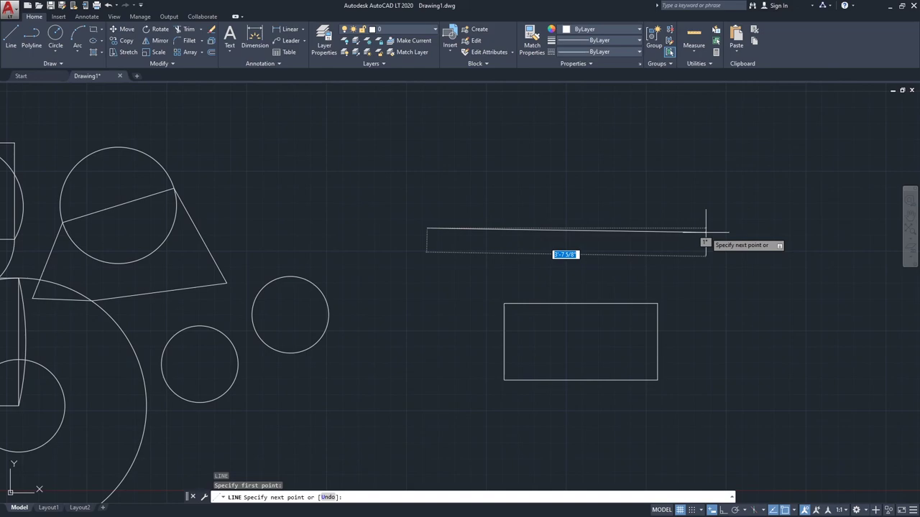
{"action": "left_click", "coordinate": [735, 510]}
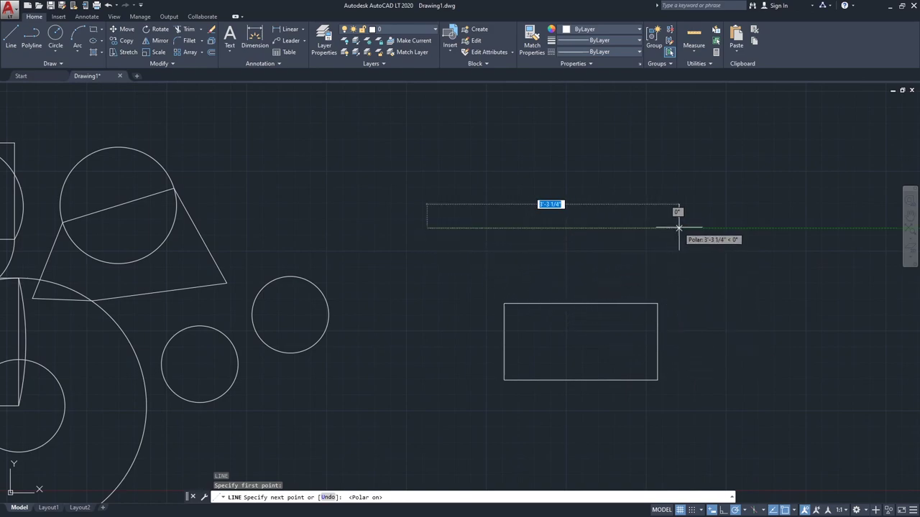
{"action": "type", "text": "3"}
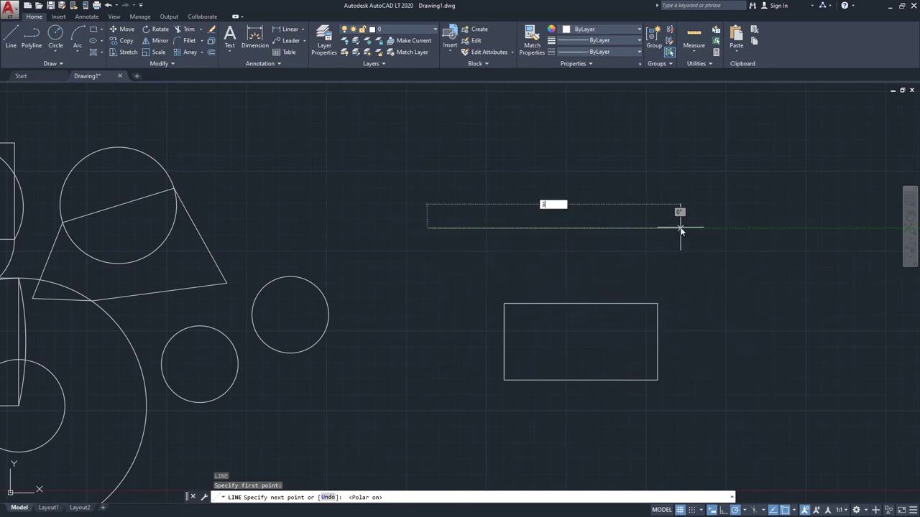
{"action": "key", "text": "Return"}
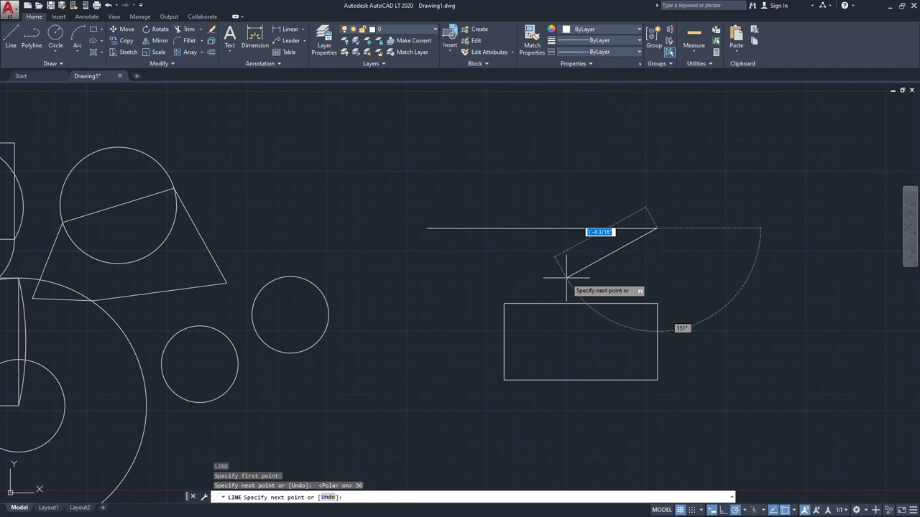
{"action": "key", "text": "Return"}
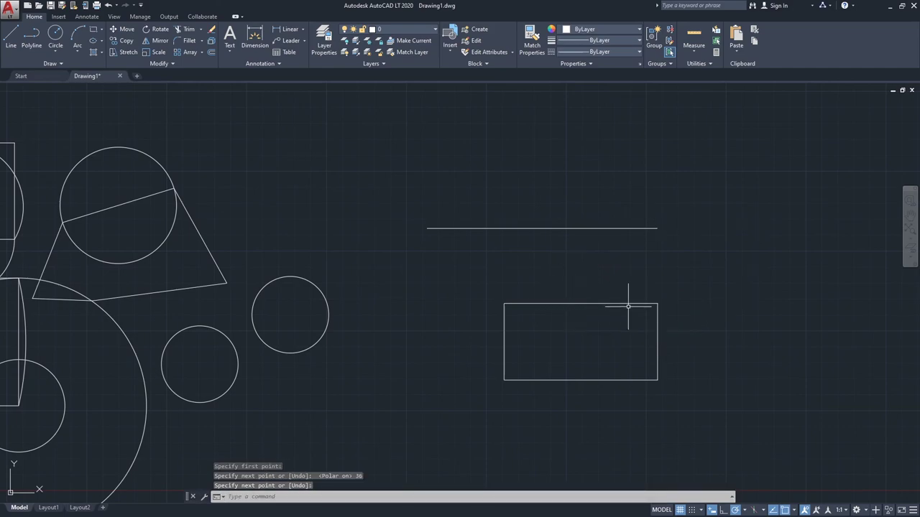
Step: Move the Notepad notes window to the left-centre of the screen, then return to AutoCAD
{"action": "key", "text": "alt+Tab"}
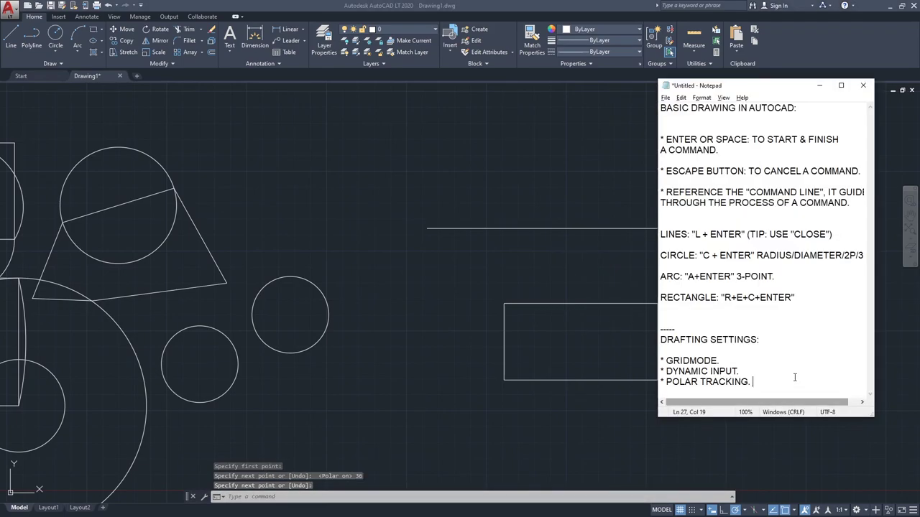
{"action": "left_click_drag", "start_coordinate": [734, 85], "coordinate": [315, 81]}
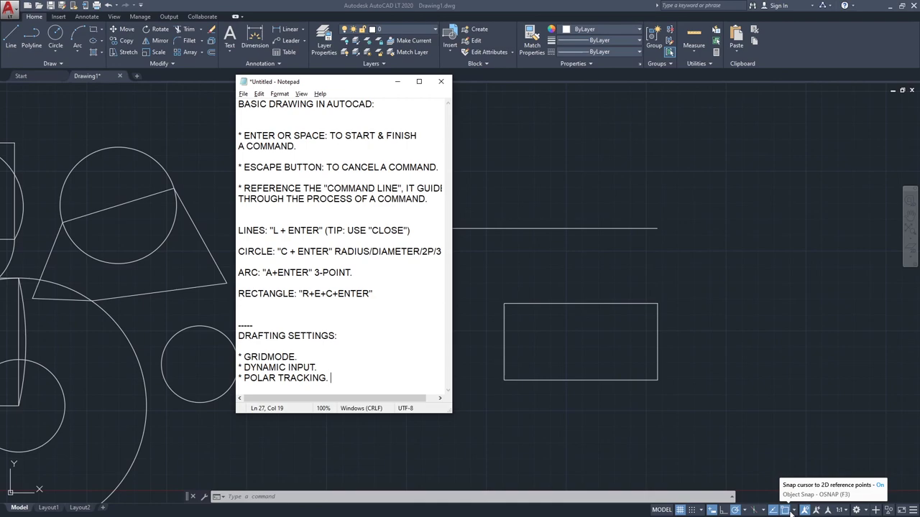
{"action": "left_click", "coordinate": [575, 354]}
Step: Snap a line start to the rectangle's top-left corner, cancel, and show the object snap modes
{"action": "type", "text": "l"}
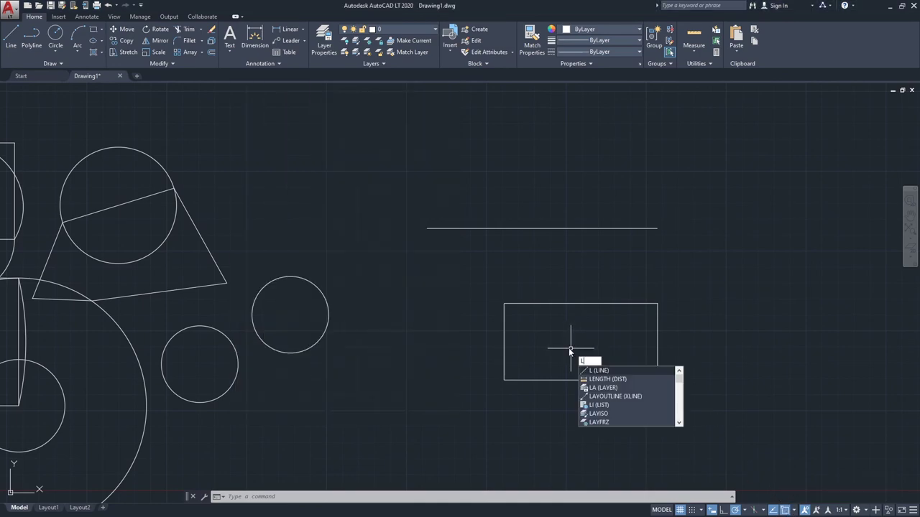
{"action": "key", "text": "Return"}
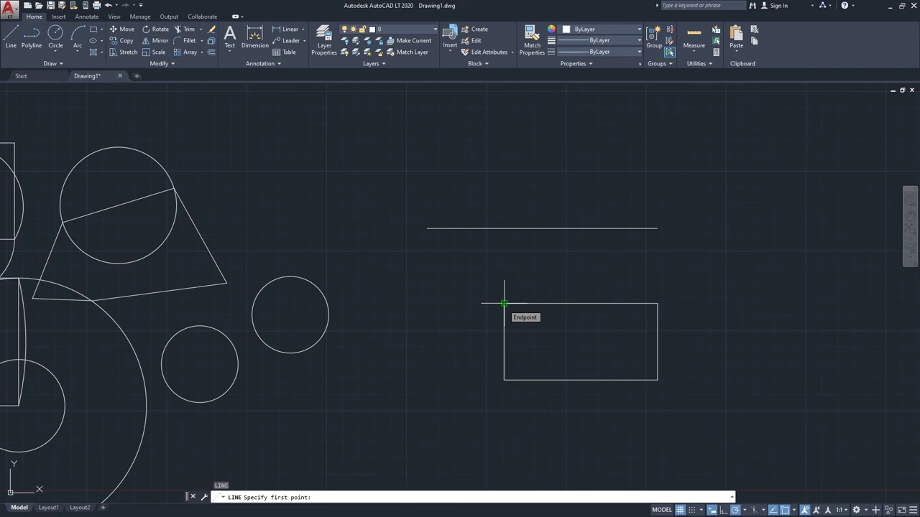
{"action": "scroll", "coordinate": [526, 328], "scroll_direction": "up", "scroll_amount": 2}
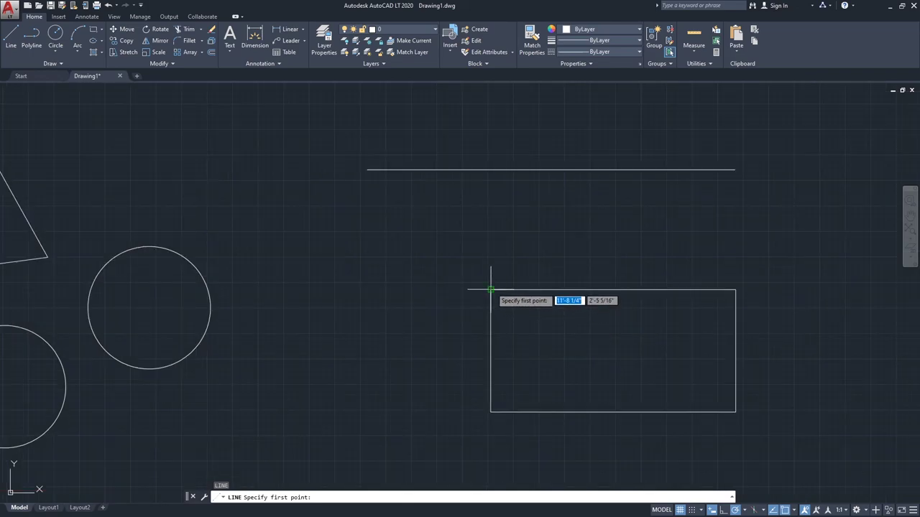
{"action": "left_click", "coordinate": [490, 290]}
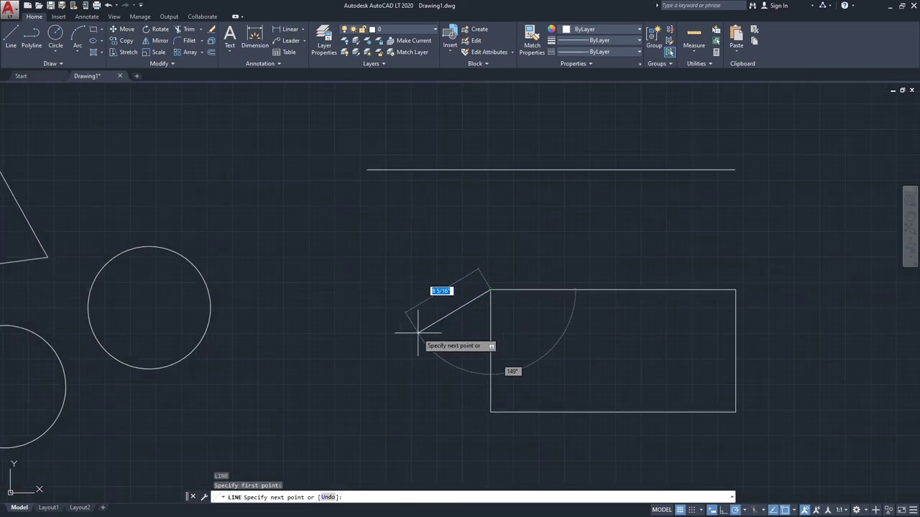
{"action": "scroll", "coordinate": [483, 324], "scroll_direction": "up", "scroll_amount": 6}
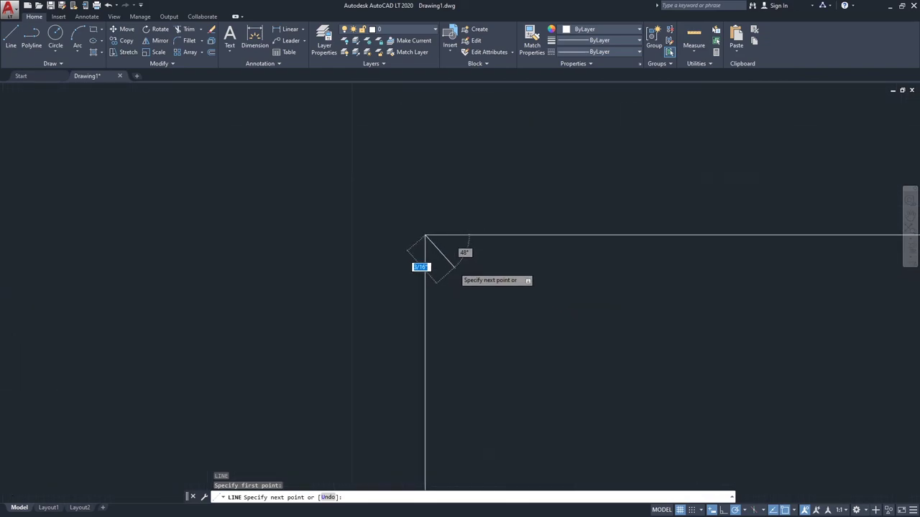
{"action": "scroll", "coordinate": [391, 197], "scroll_direction": "down", "scroll_amount": 3}
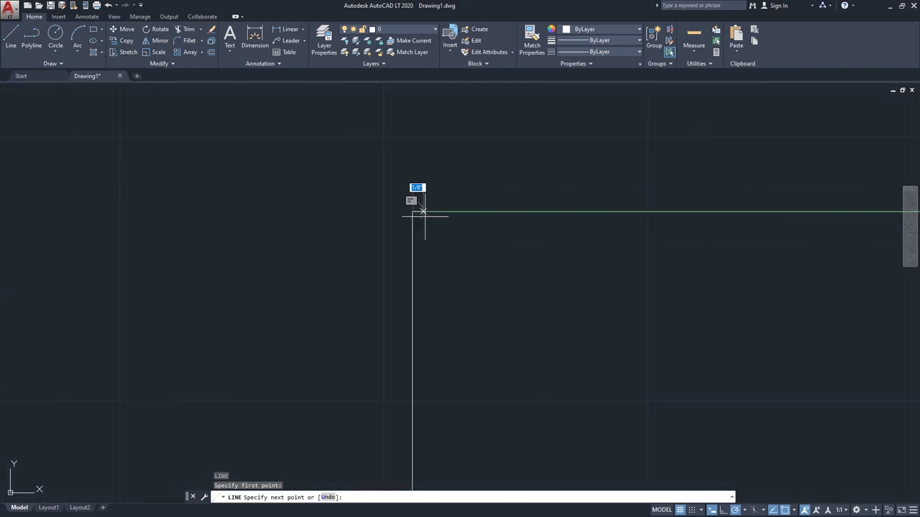
{"action": "scroll", "coordinate": [438, 232], "scroll_direction": "down", "scroll_amount": 4}
{"action": "scroll", "coordinate": [401, 300], "scroll_direction": "up", "scroll_amount": 2}
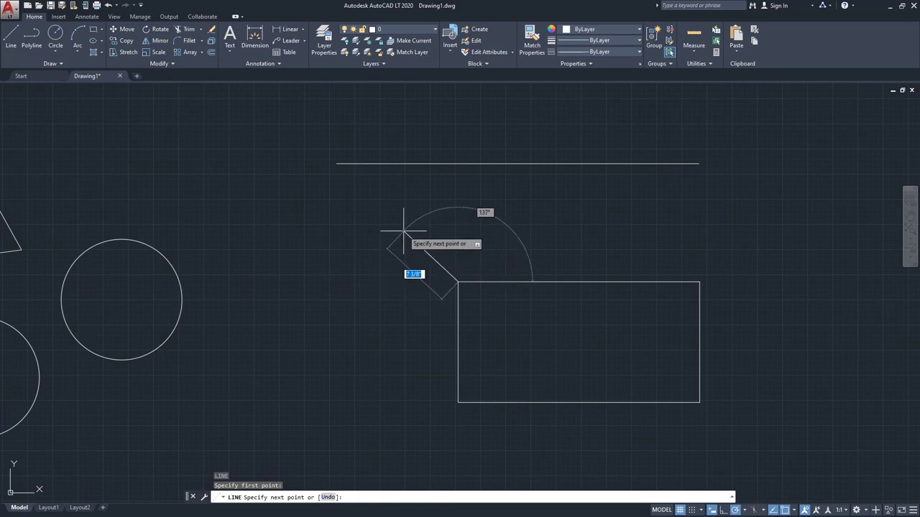
{"action": "key", "text": "Return"}
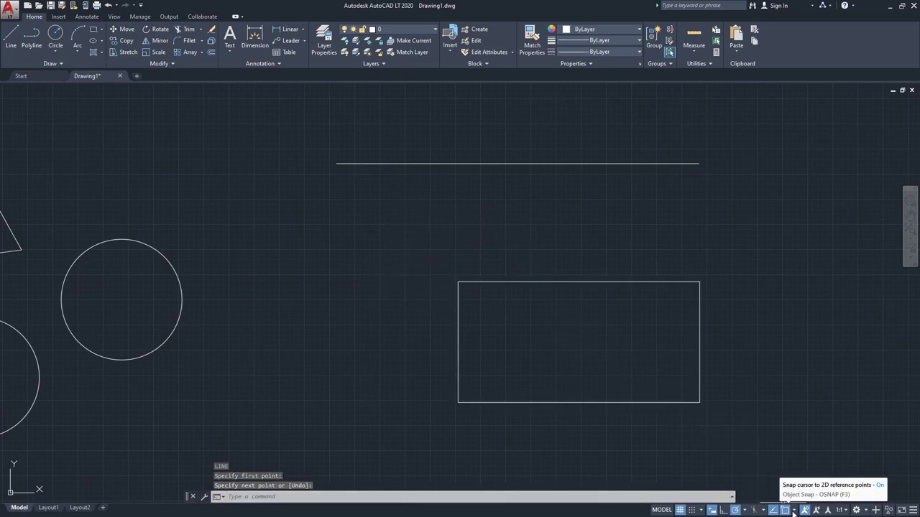
{"action": "left_click", "coordinate": [794, 510]}
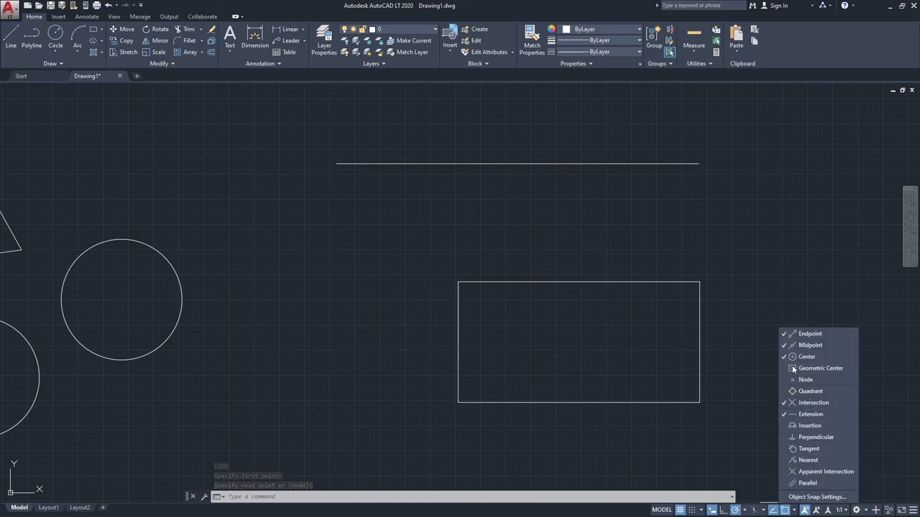
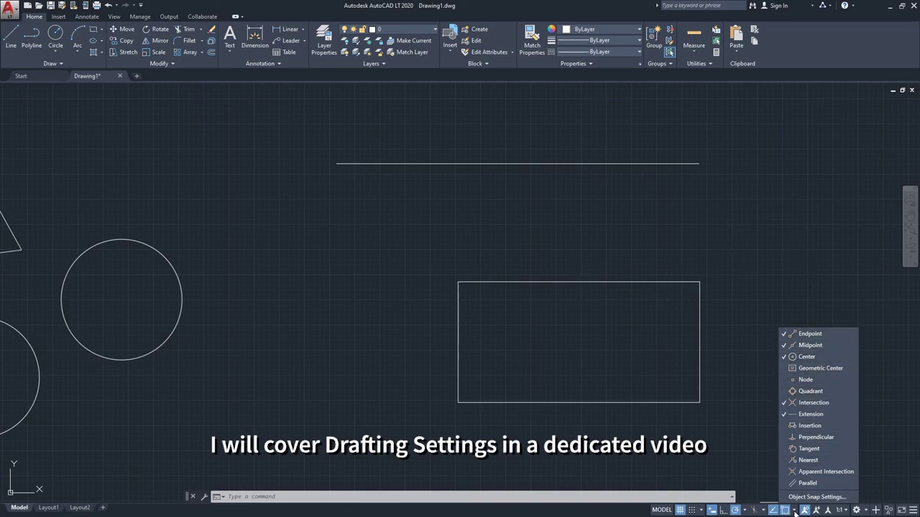
Step: Close the Object Snap list and zoom out to show all the circles, rectangles and lines
{"action": "left_click", "coordinate": [794, 511]}
{"action": "scroll", "coordinate": [761, 347], "scroll_direction": "down", "scroll_amount": 4}
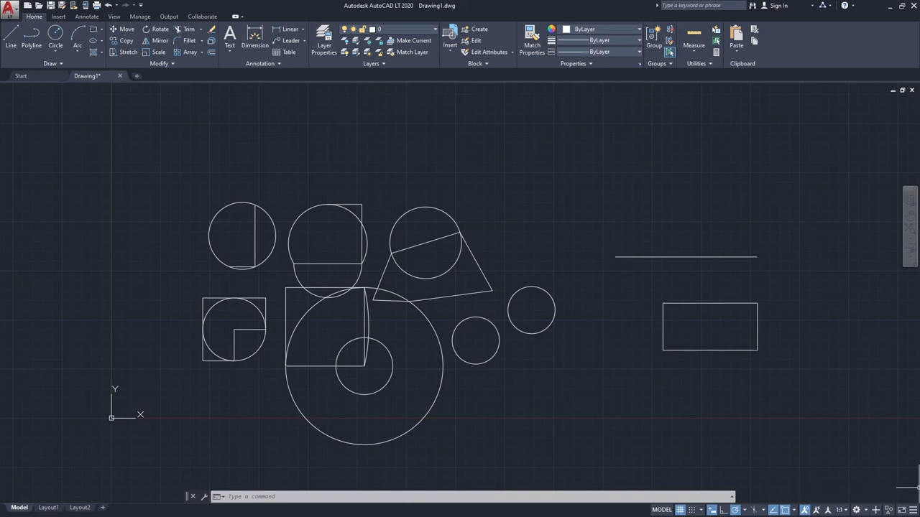
{"action": "key", "text": "alt+Tab"}
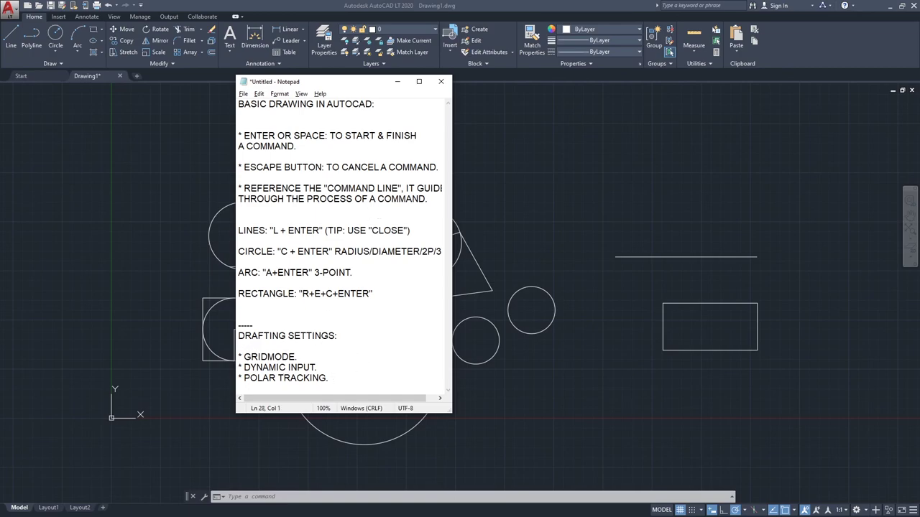
Step: Add the note '* OBJECT SNAP ENDPOINT/MID/CENTER' with '/INTERSECTION.' on the next line, then return to AutoCAD
{"action": "type", "text": "* OBJECT SNAP "}
{"action": "type", "text": "ENDPOINT"}
{"action": "key", "text": "BackSpace"}
{"action": "key", "text": "BackSpace"}
{"action": "key", "text": "BackSpace"}
{"action": "key", "text": "BackSpace"}
{"action": "type", "text": "P"}
{"action": "key", "text": "BackSpace"}
{"action": "type", "text": "OI"}
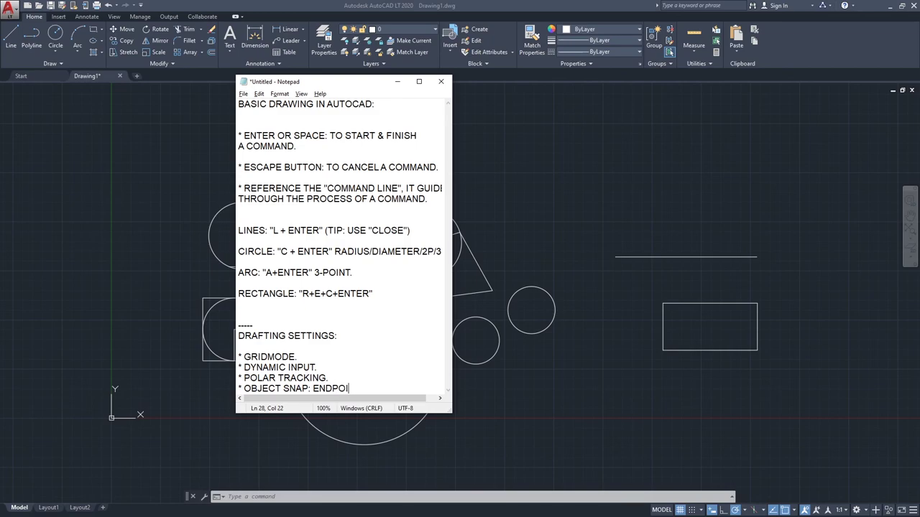
{"action": "type", "text": "NT/MID/CENTER"}
{"action": "key", "text": "BackSpace"}
{"action": "key", "text": "Return"}
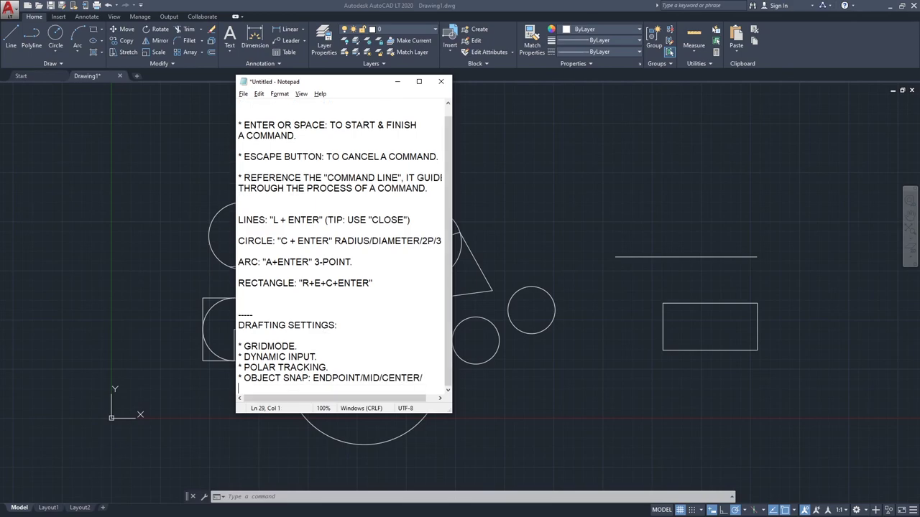
{"action": "type", "text": "/INTERSECTION."}
{"action": "key", "text": "Return"}
{"action": "key", "text": "Return"}
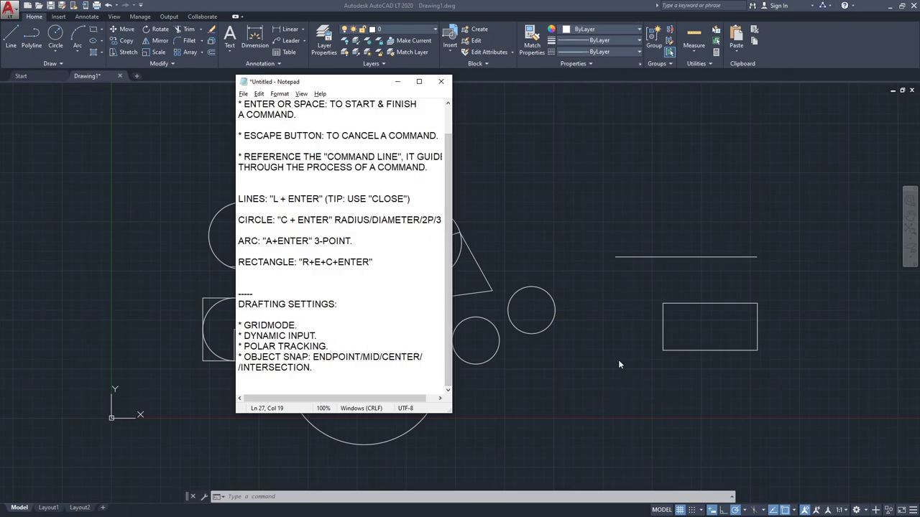
{"action": "left_click", "coordinate": [594, 355]}
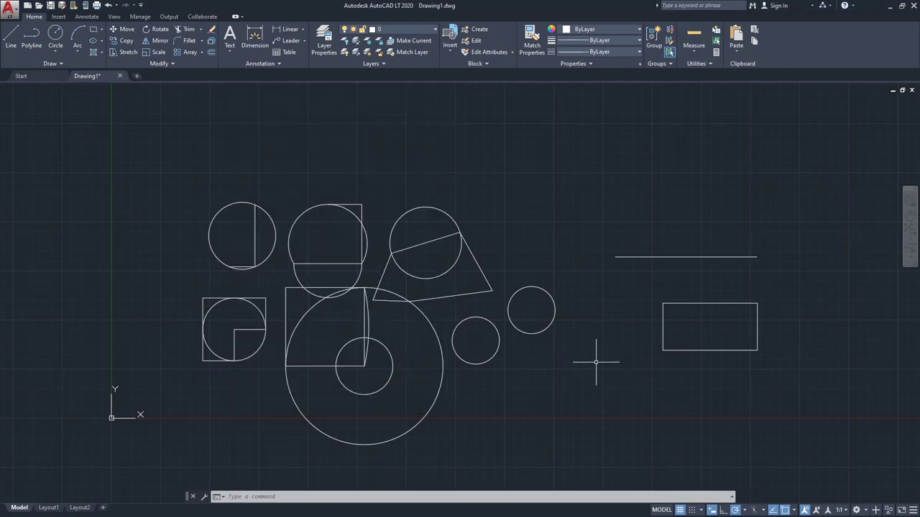
{"action": "left_click", "coordinate": [745, 510]}
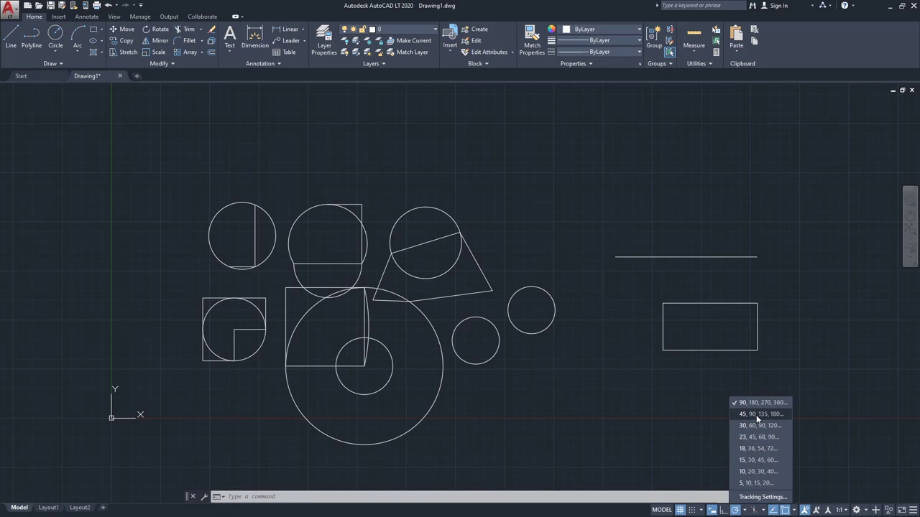
{"action": "left_click", "coordinate": [756, 414]}
{"action": "middle_click_drag", "start_coordinate": [684, 364], "coordinate": [622, 385]}
{"action": "type", "text": "l"}
{"action": "key", "text": "Return"}
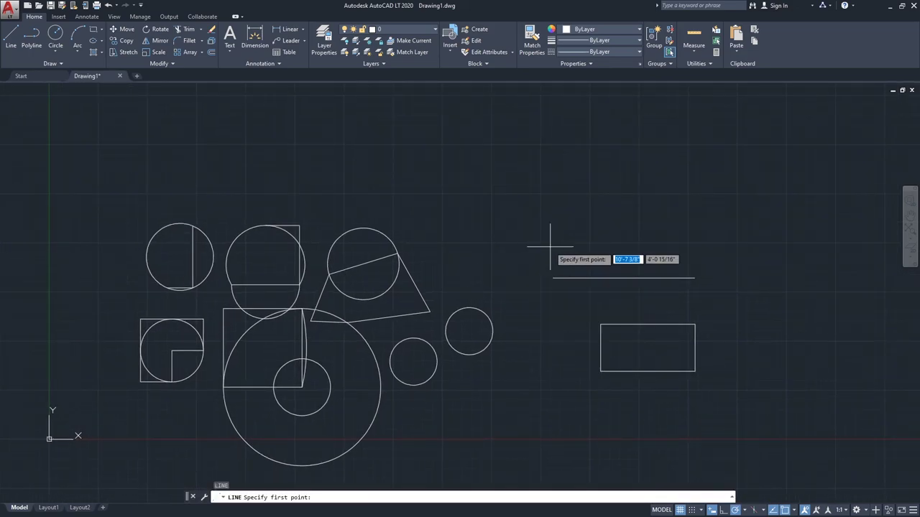
{"action": "left_click", "coordinate": [501, 228]}
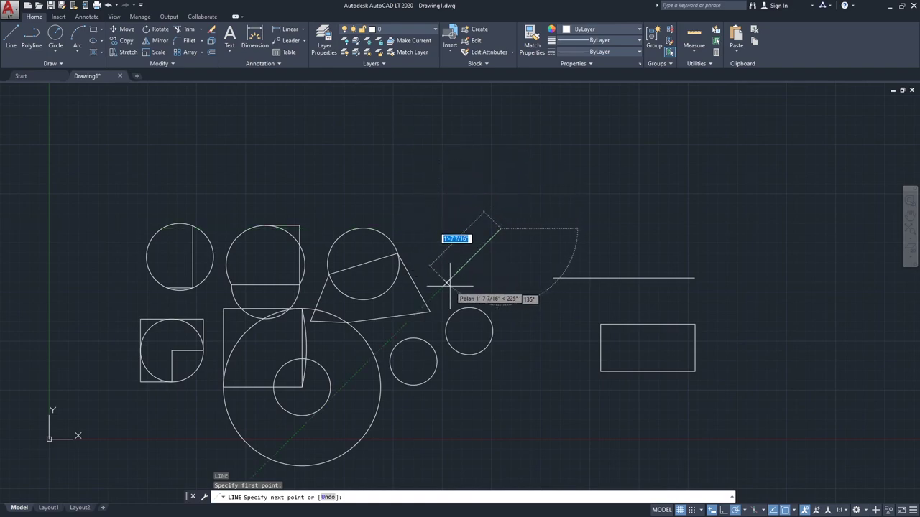
{"action": "key", "text": "Escape"}
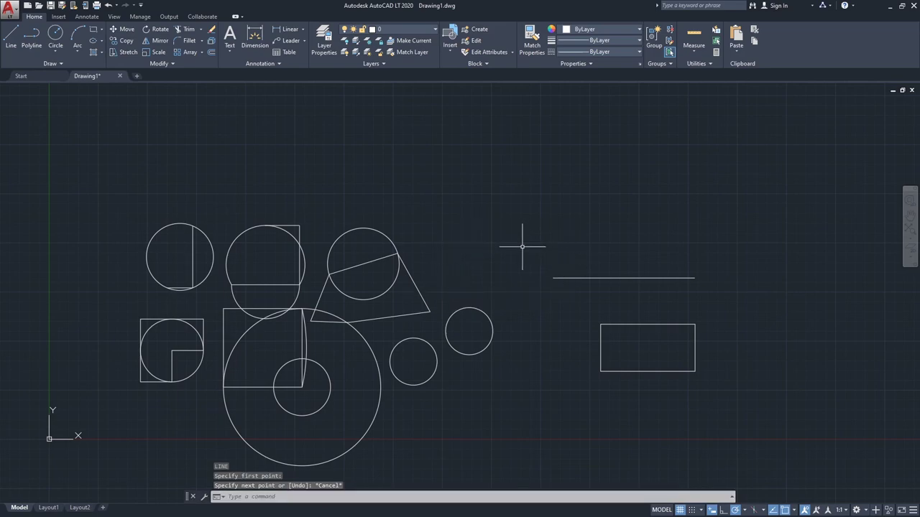
{"action": "middle_click_drag", "start_coordinate": [585, 288], "coordinate": [574, 288]}
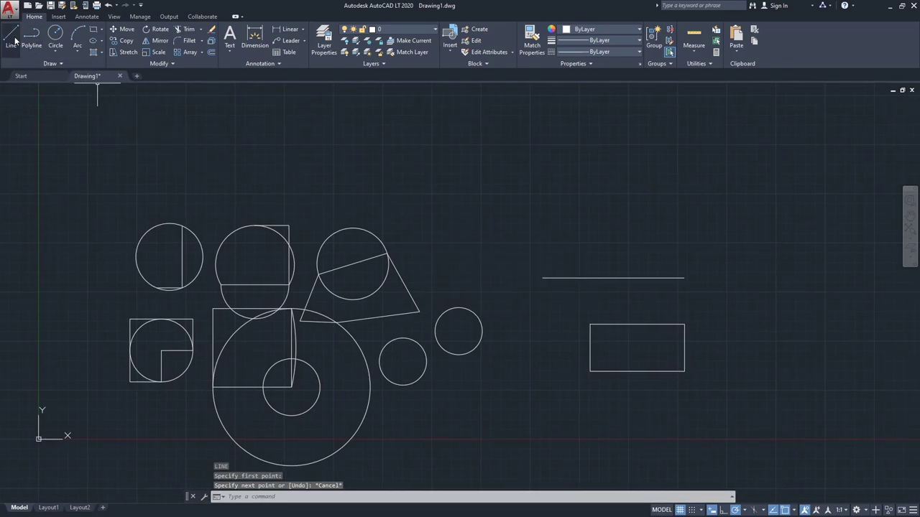
{"action": "left_click", "coordinate": [55, 35]}
{"action": "left_click", "coordinate": [518, 210]}
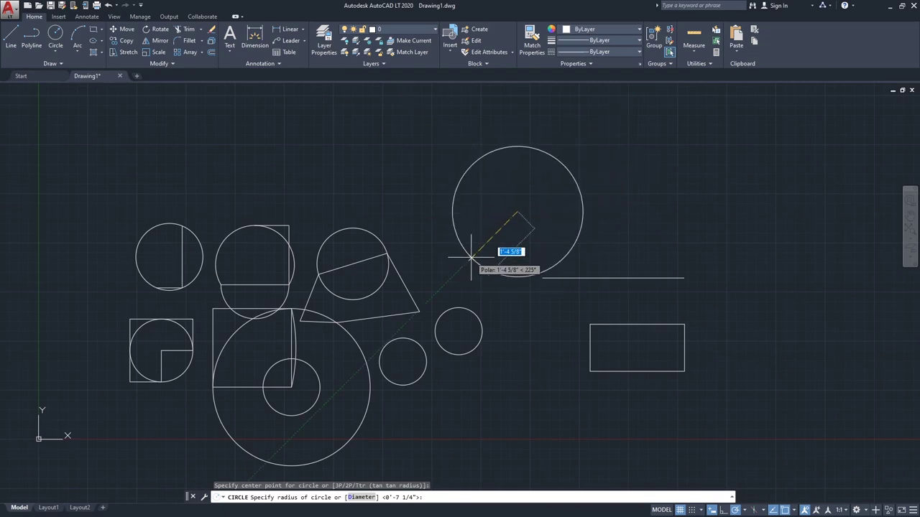
{"action": "key", "text": "Escape"}
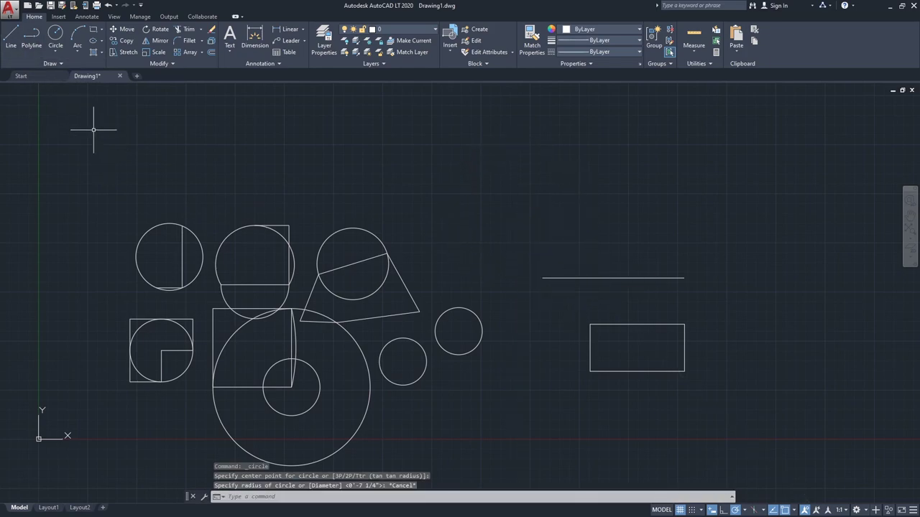
{"action": "middle_click_drag", "start_coordinate": [463, 341], "coordinate": [483, 327]}
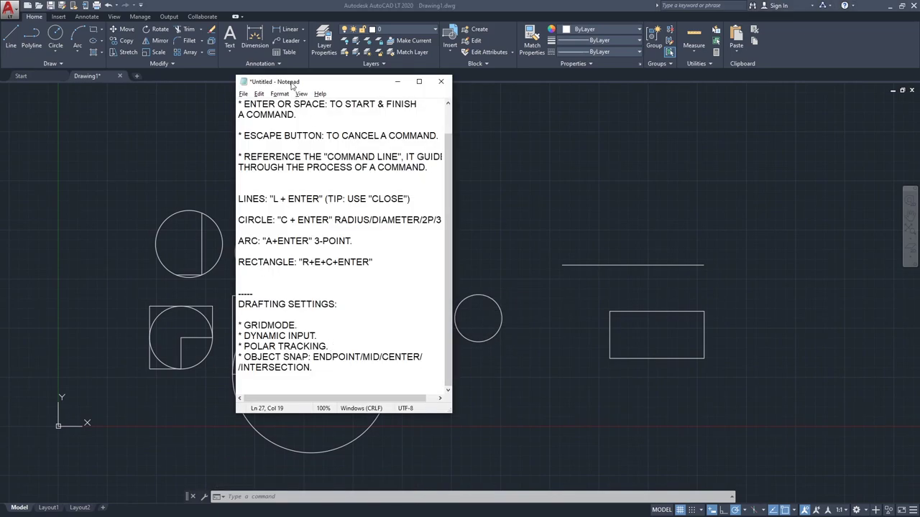
{"action": "left_click_drag", "start_coordinate": [292, 87], "coordinate": [697, 80]}
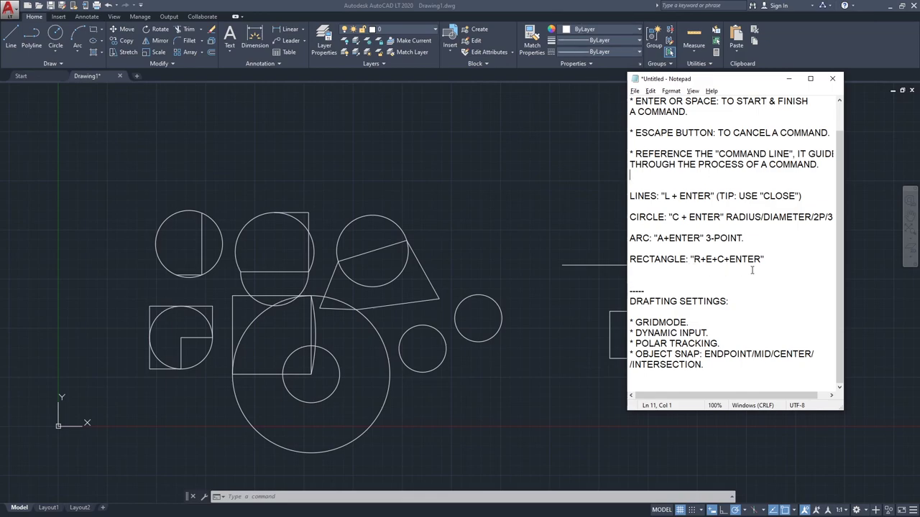
{"action": "left_click", "coordinate": [684, 280]}
{"action": "left_click_drag", "start_coordinate": [676, 84], "coordinate": [681, 84]}
Step: Draw a closed five-sided outline of LINE segments above the circles, closing it with C
{"action": "left_click", "coordinate": [547, 202]}
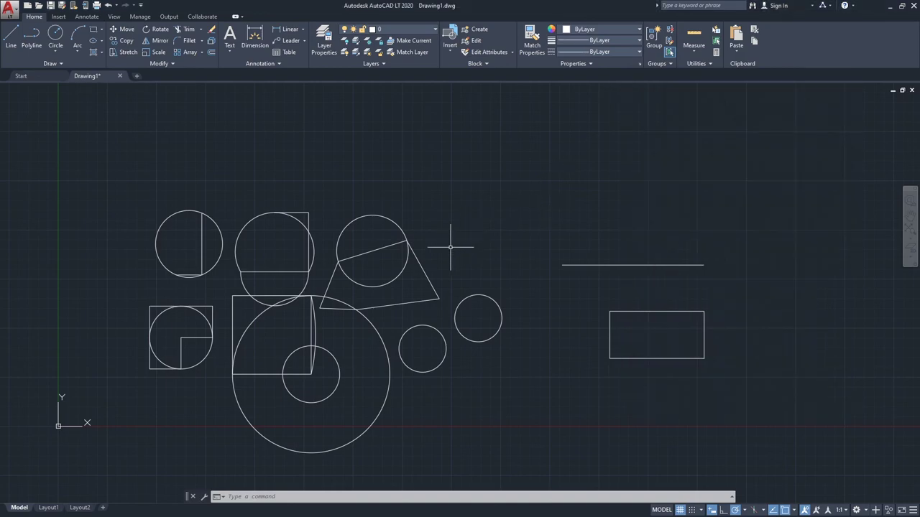
{"action": "middle_click_drag", "start_coordinate": [452, 242], "coordinate": [458, 238]}
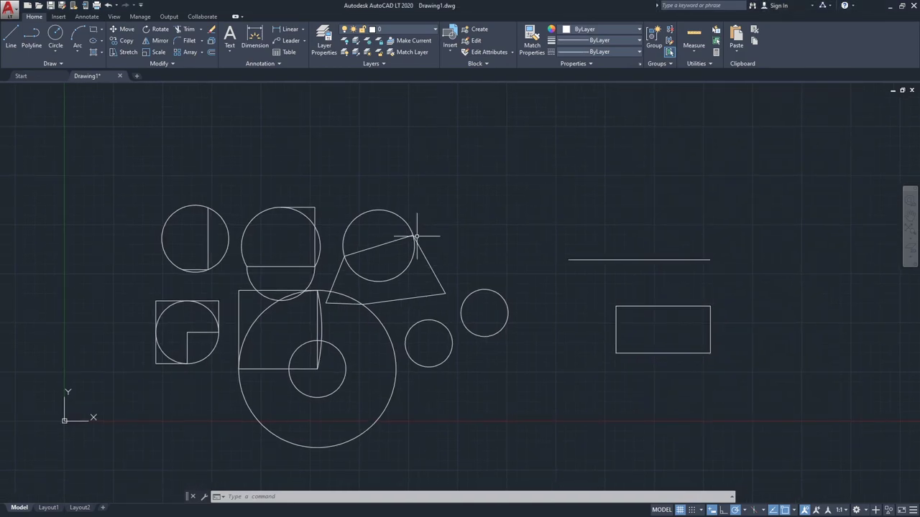
{"action": "left_click", "coordinate": [11, 39]}
{"action": "middle_click_drag", "start_coordinate": [212, 113], "coordinate": [206, 139]}
{"action": "left_click", "coordinate": [313, 171]}
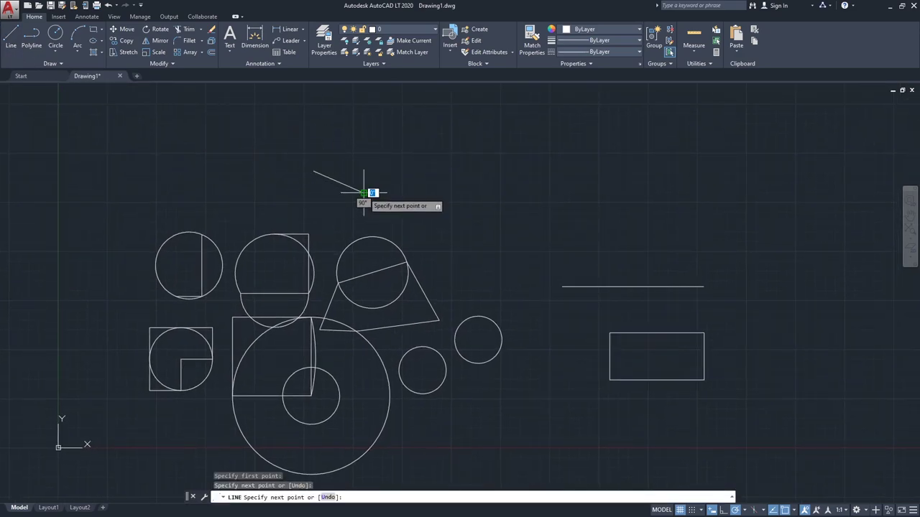
{"action": "left_click", "coordinate": [363, 193]}
{"action": "left_click", "coordinate": [449, 171]}
{"action": "left_click", "coordinate": [421, 124]}
{"action": "type", "text": "C"}
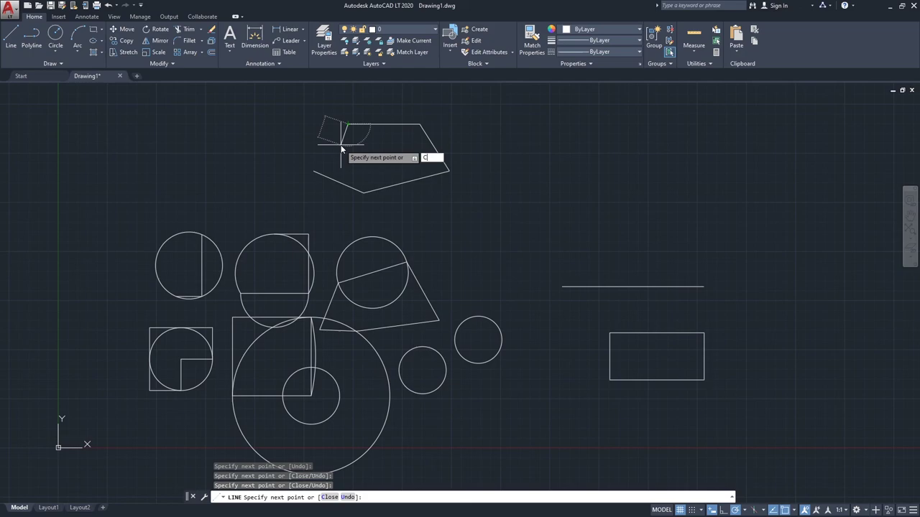
{"action": "key", "text": "Return"}
Step: Select the pentagon's left and top edges to confirm they are separate lines, then deselect
{"action": "scroll", "coordinate": [328, 130], "scroll_direction": "up", "scroll_amount": 2}
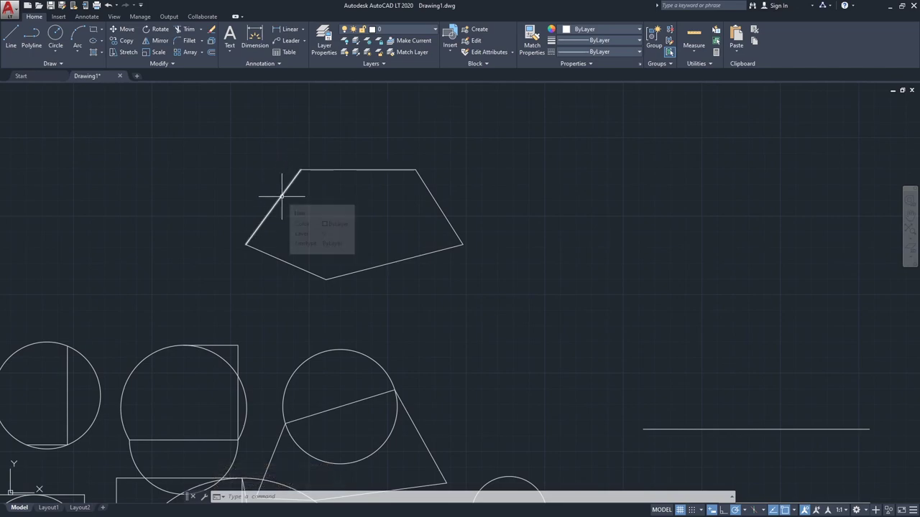
{"action": "left_click", "coordinate": [285, 189]}
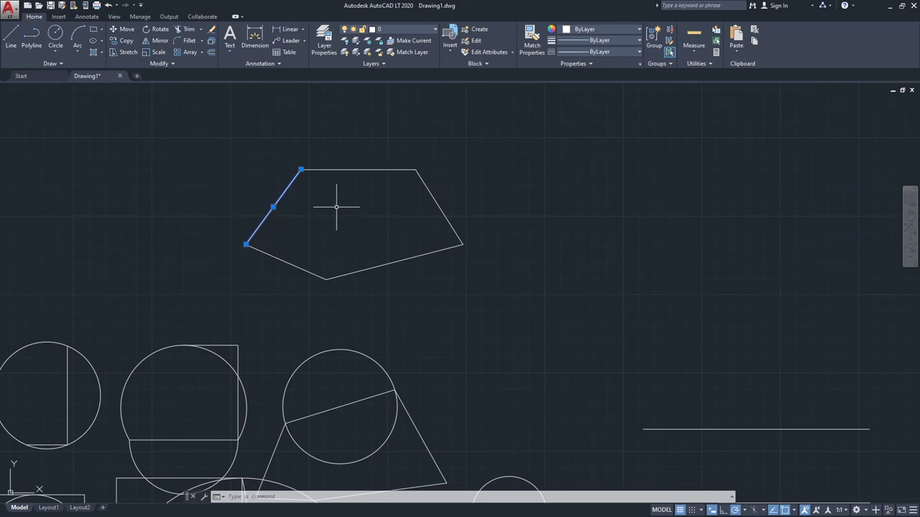
{"action": "left_click", "coordinate": [365, 168]}
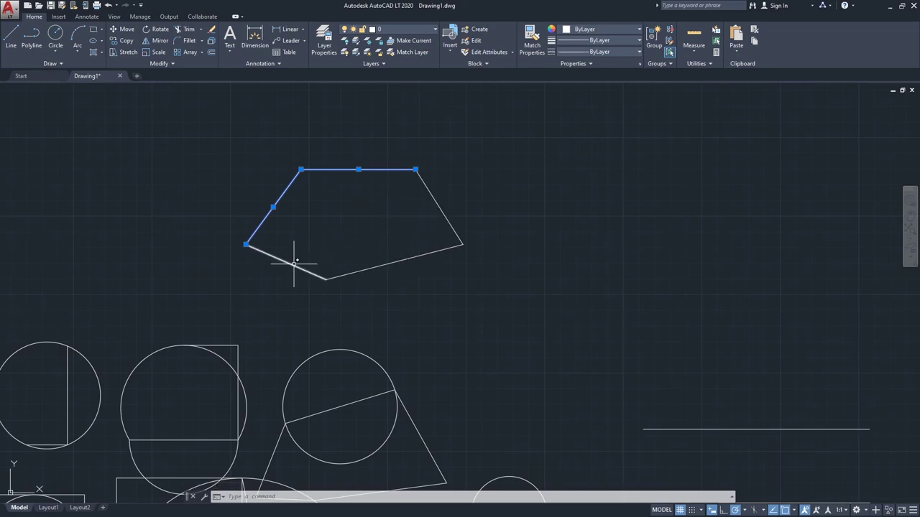
{"action": "key", "text": "Escape"}
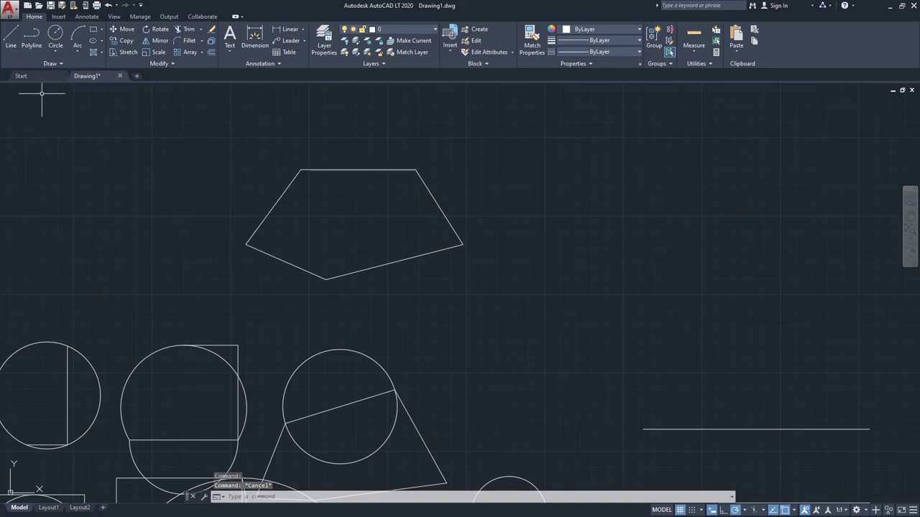
Step: Draw a second pentagon as one closed polyline right of the first, closing it with C
{"action": "middle_click_drag", "start_coordinate": [224, 204], "coordinate": [257, 183]}
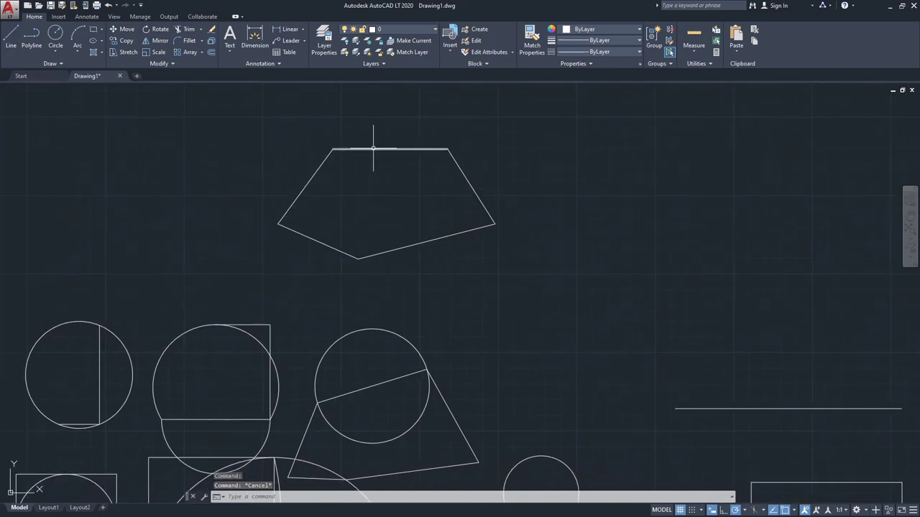
{"action": "middle_click_drag", "start_coordinate": [194, 174], "coordinate": [151, 182]}
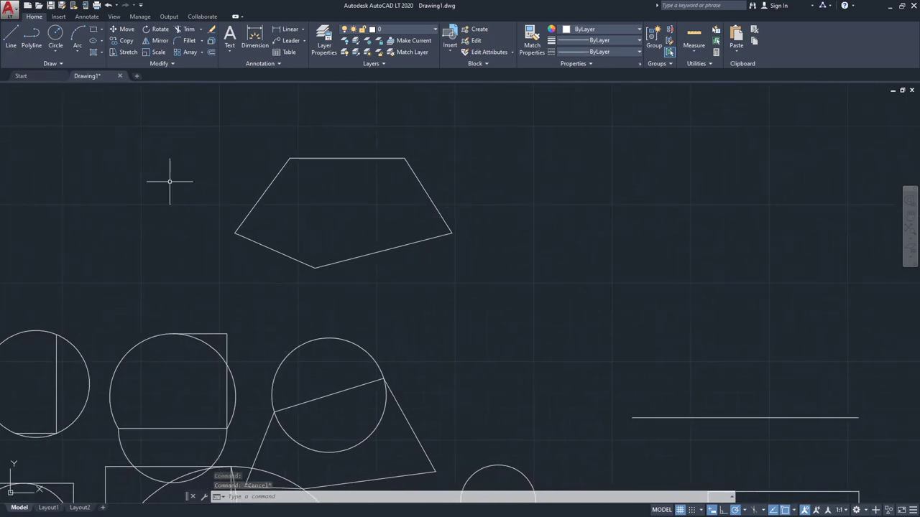
{"action": "left_click", "coordinate": [31, 36]}
{"action": "middle_click_drag", "start_coordinate": [264, 142], "coordinate": [423, 180]}
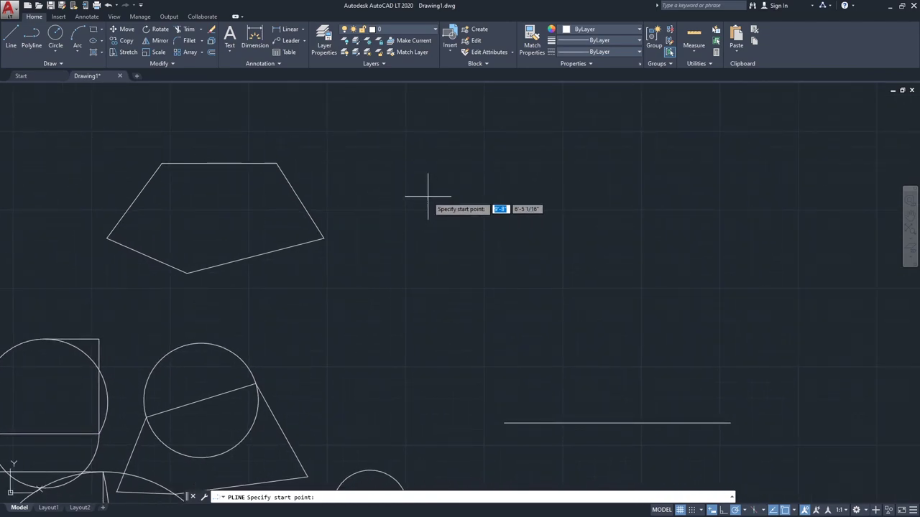
{"action": "left_click", "coordinate": [434, 181]}
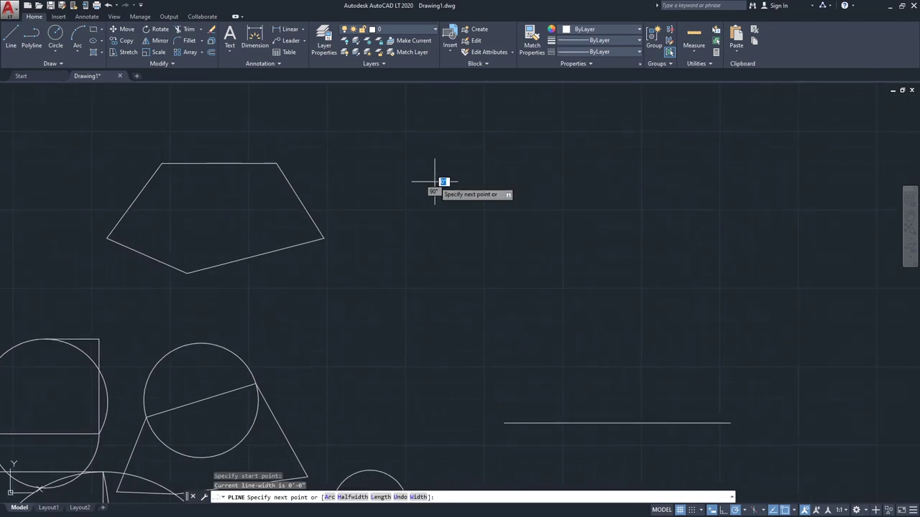
{"action": "left_click", "coordinate": [529, 140]}
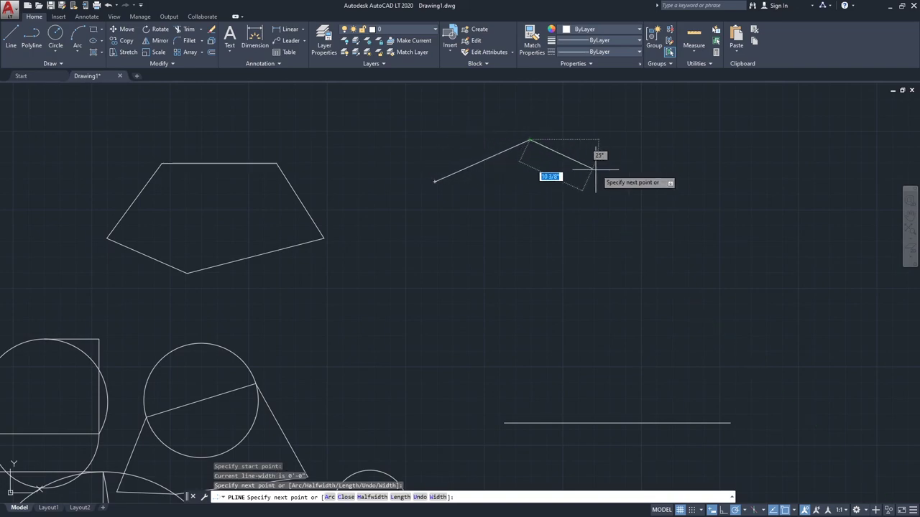
{"action": "left_click", "coordinate": [667, 193]}
{"action": "left_click", "coordinate": [472, 285]}
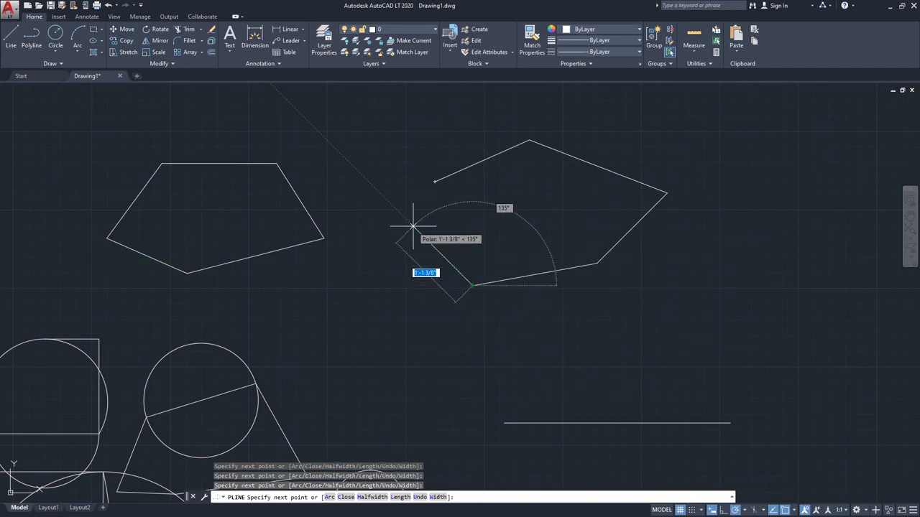
{"action": "type", "text": "C"}
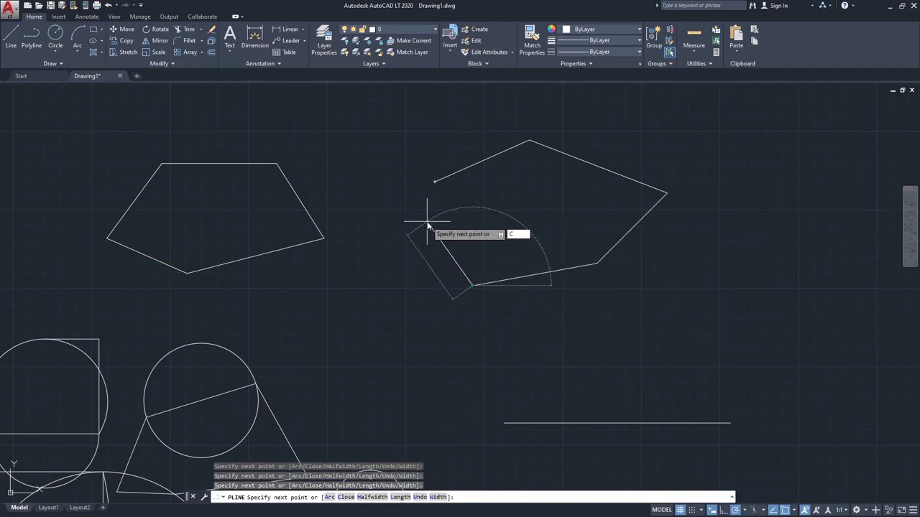
{"action": "key", "text": "Return"}
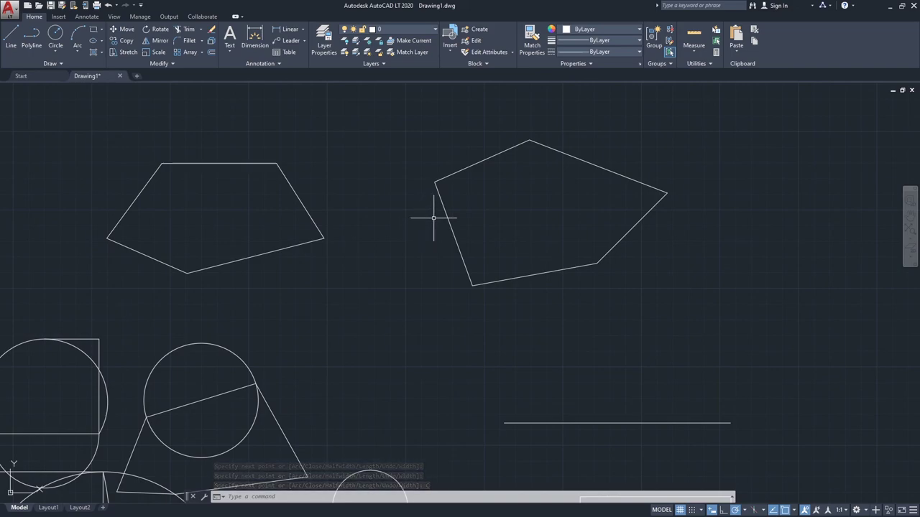
Step: Select the new pentagon to confirm it is a single object, then deselect it
{"action": "mouse_move", "coordinate": [445, 212]}
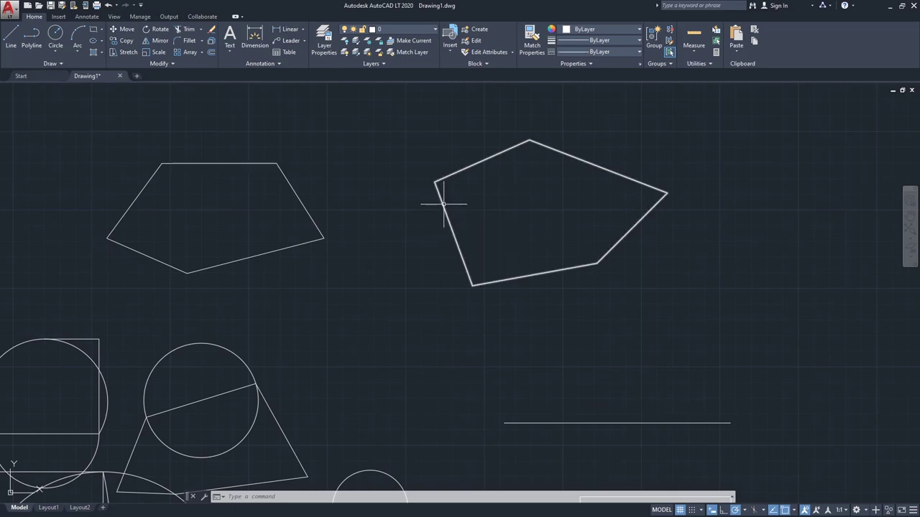
{"action": "left_click", "coordinate": [444, 204]}
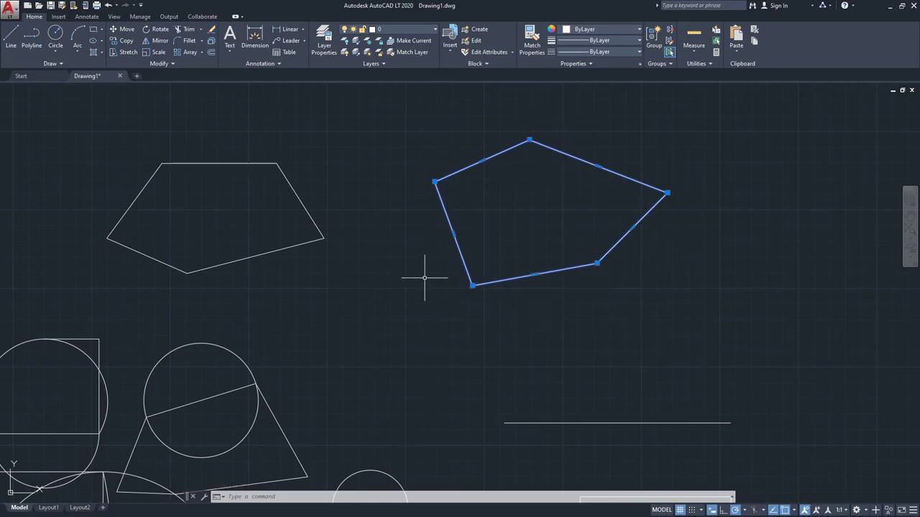
{"action": "key", "text": "Escape"}
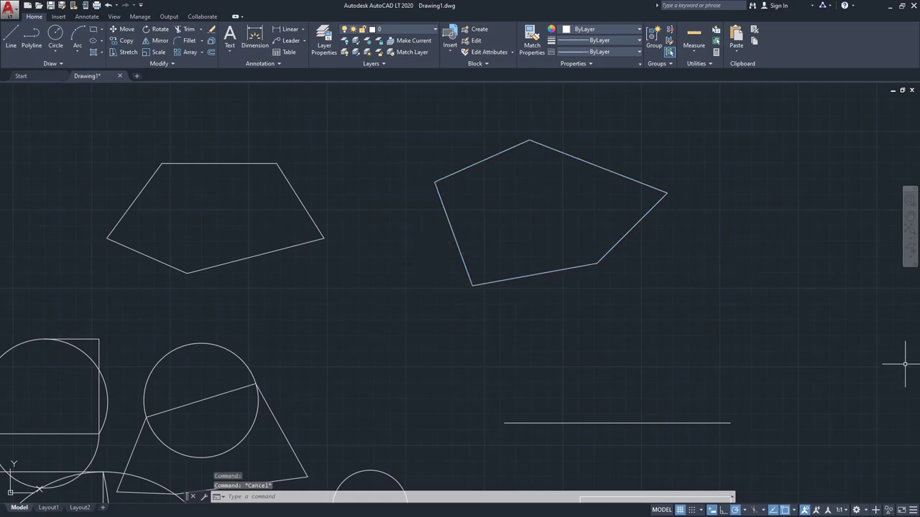
{"action": "key", "text": "alt+Tab"}
Step: Add the line 'OBJECTS / ELEMENTS / GEOMETRY' below the object snap note, fixing its spacing
{"action": "scroll", "coordinate": [711, 187], "scroll_direction": "up", "scroll_amount": 1}
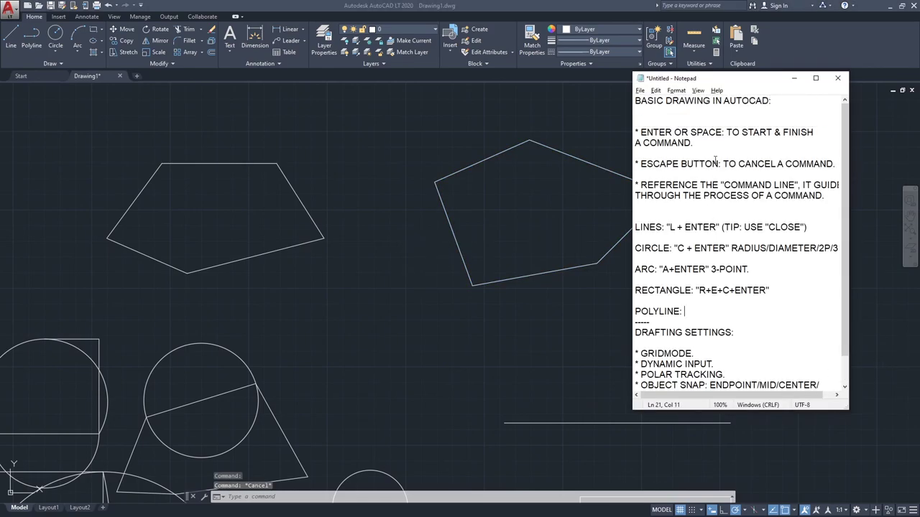
{"action": "scroll", "coordinate": [711, 359], "scroll_direction": "down", "scroll_amount": 1}
{"action": "left_click", "coordinate": [657, 384]}
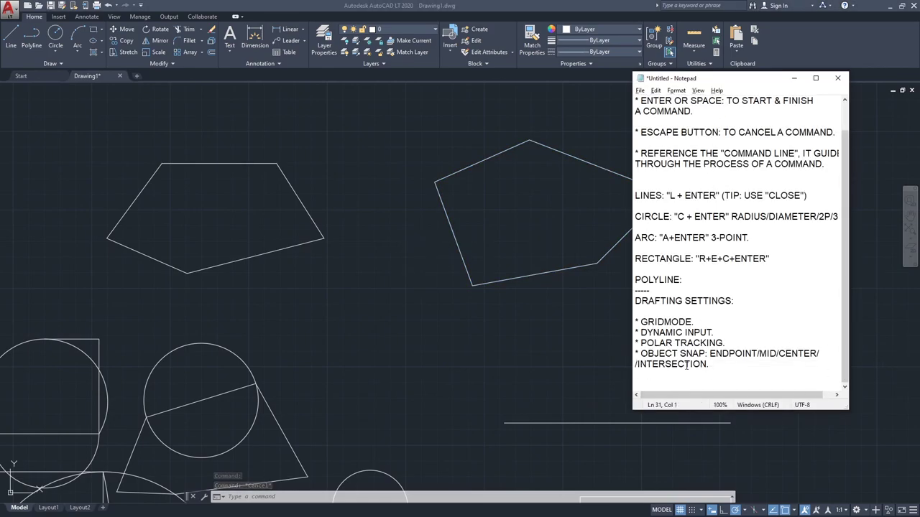
{"action": "type", "text": "OBJECT"}
{"action": "type", "text": "S/ ELEMNT"}
{"action": "type", "text": "NTS/GE"}
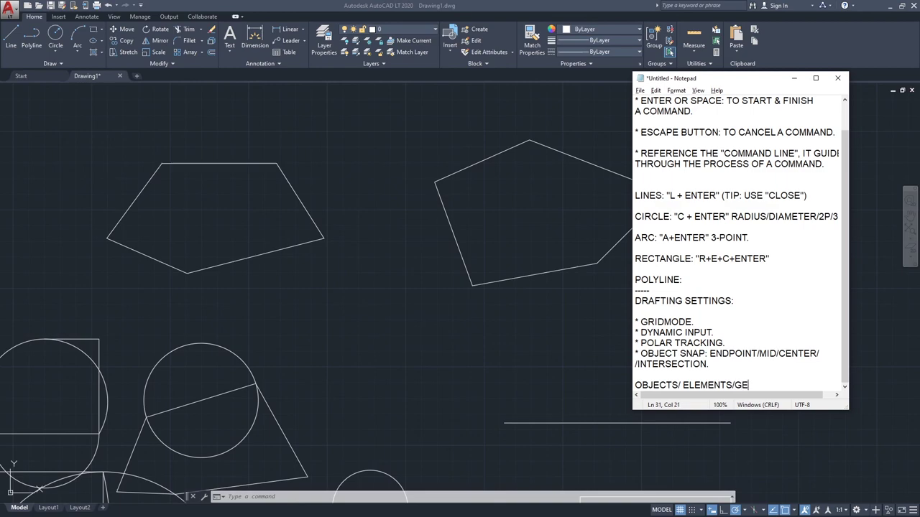
{"action": "type", "text": "OMETRY"}
{"action": "left_click", "coordinate": [735, 385]}
{"action": "key", "text": "Left"}
{"action": "key", "text": "Left"}
{"action": "left_click", "coordinate": [678, 385]}
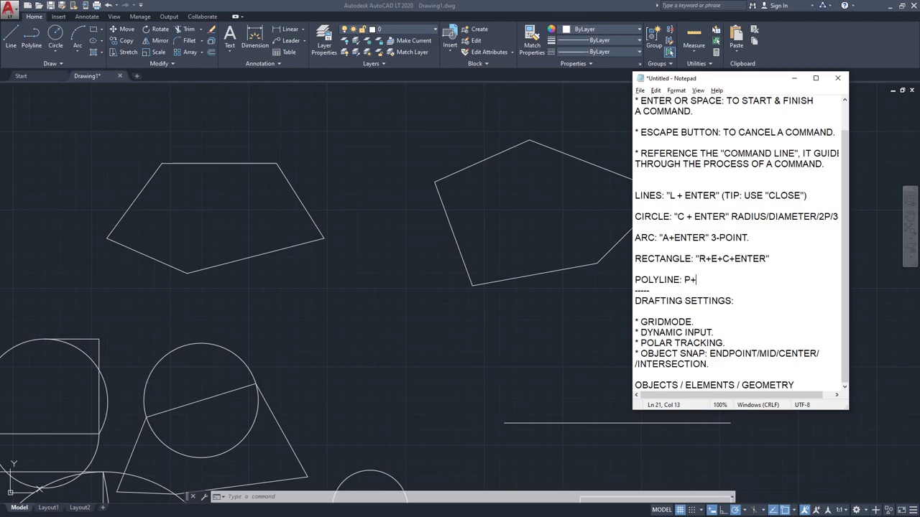
Step: Finish the POLYLINE note with ENTER", end the LINES note with SINGLE LINES, and widen the window
{"action": "type", "text": "ENTER\" MULTI-LINE"}
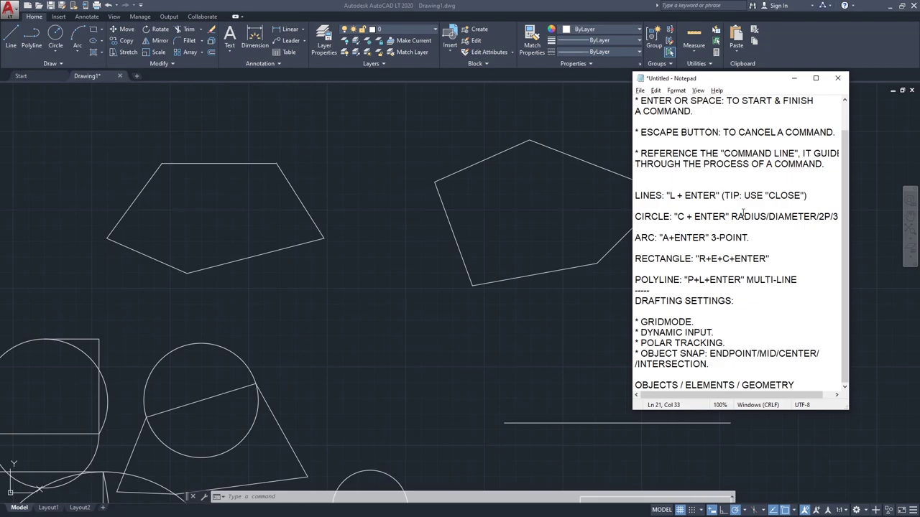
{"action": "left_click", "coordinate": [804, 199]}
{"action": "type", "text": "SINL"}
{"action": "key", "text": "BackSpace"}
{"action": "type", "text": "GLE LINES"}
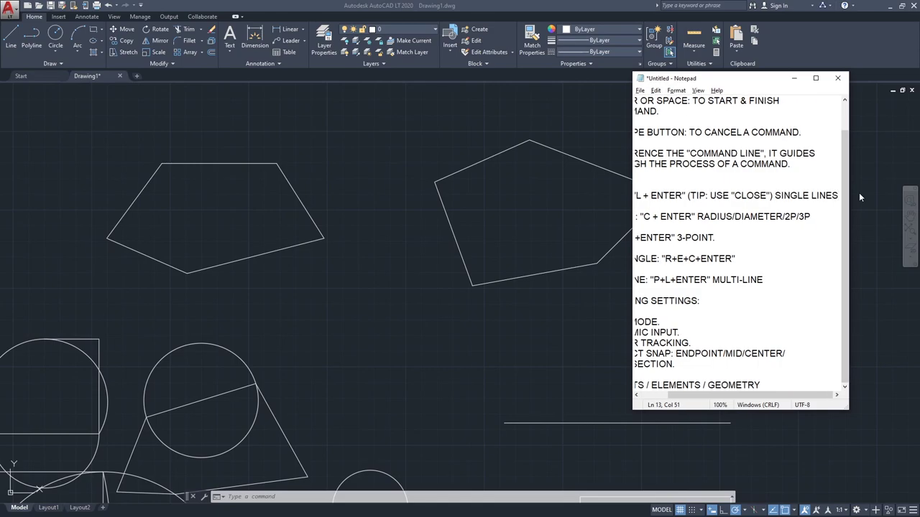
{"action": "left_click_drag", "start_coordinate": [629, 154], "coordinate": [563, 157]}
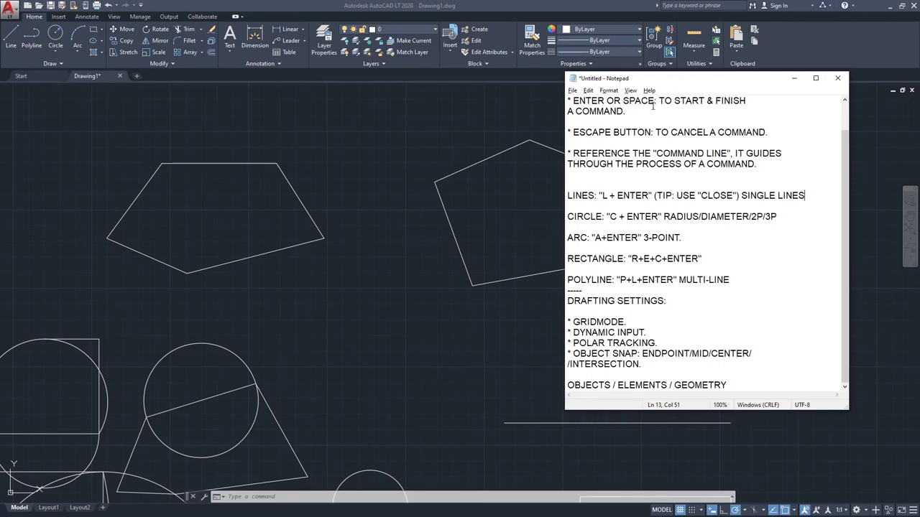
{"action": "left_click_drag", "start_coordinate": [644, 77], "coordinate": [670, 66]}
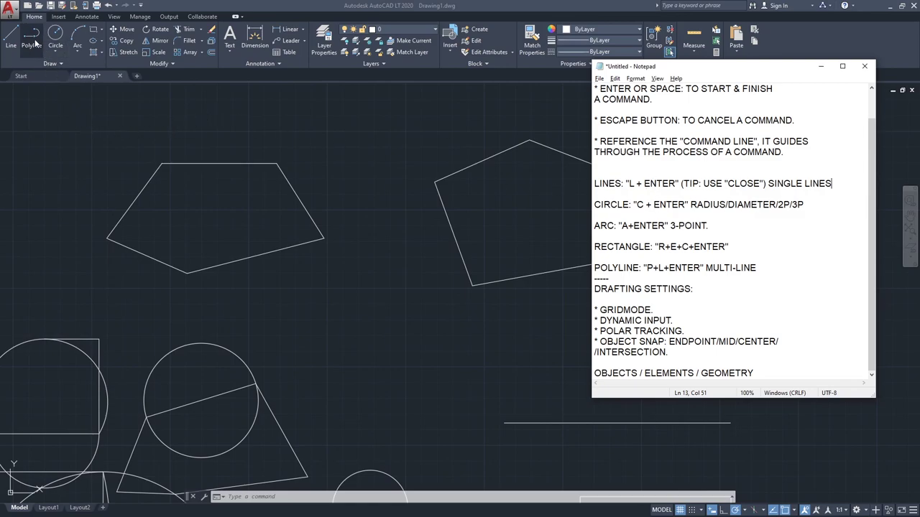
Step: Select all five edges of the left pentagon
{"action": "left_click", "coordinate": [213, 206]}
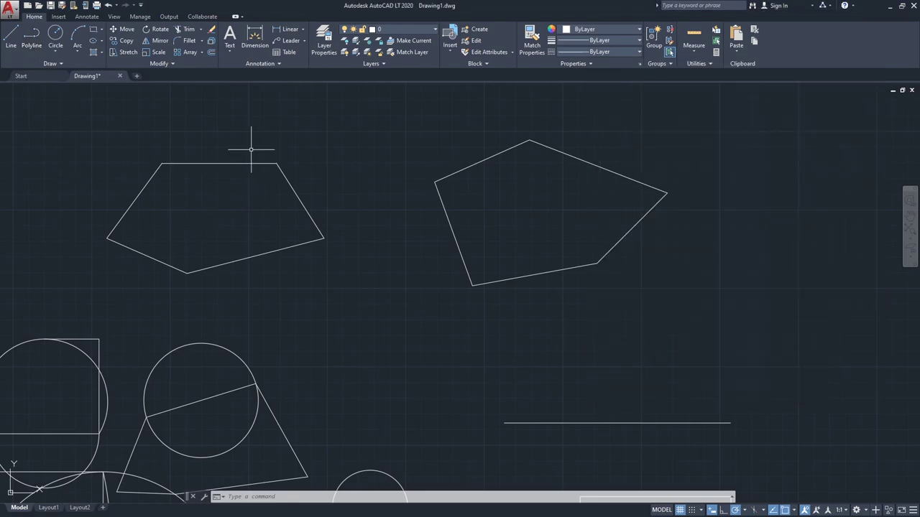
{"action": "left_click", "coordinate": [225, 163]}
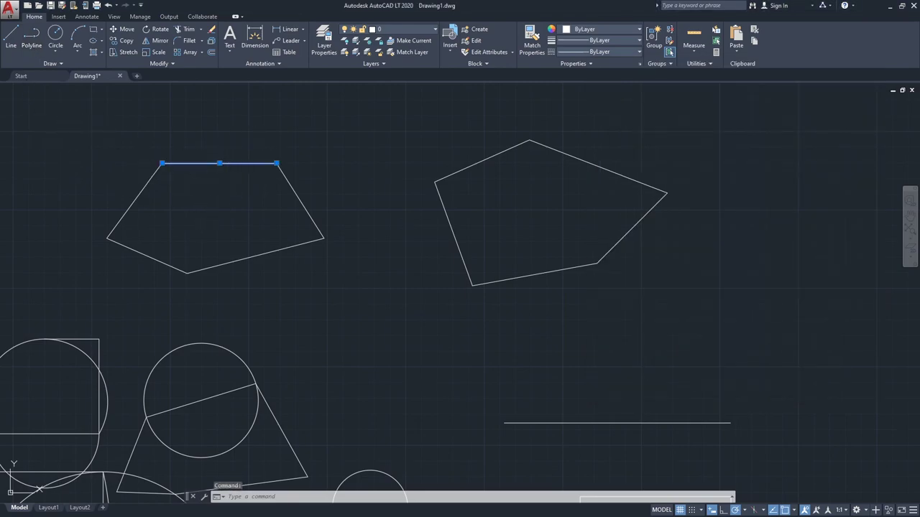
{"action": "left_click", "coordinate": [143, 180]}
{"action": "left_click", "coordinate": [123, 222]}
{"action": "left_click", "coordinate": [165, 240]}
{"action": "left_click", "coordinate": [140, 268]}
{"action": "left_click", "coordinate": [242, 248]}
{"action": "left_click", "coordinate": [223, 273]}
{"action": "left_click", "coordinate": [306, 179]}
{"action": "left_click", "coordinate": [280, 191]}
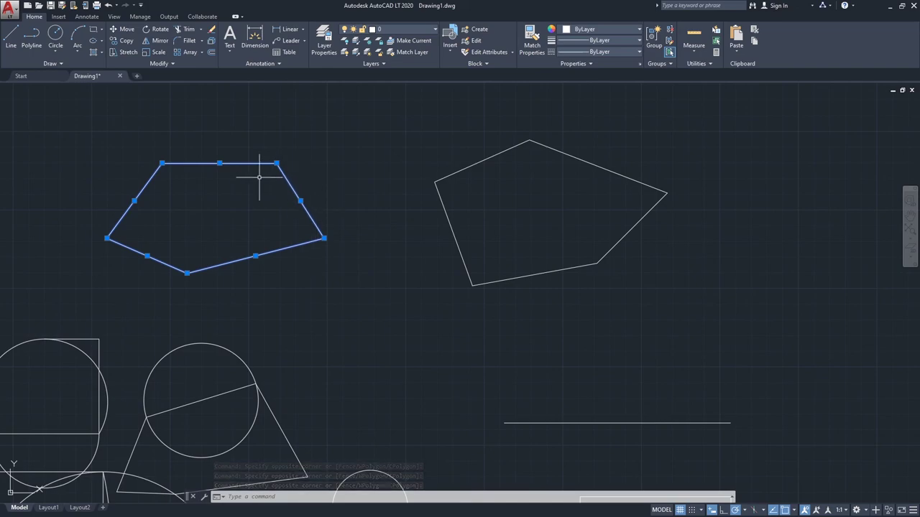
Step: Join the selected edges into one polyline with J and click it to verify
{"action": "type", "text": "j"}
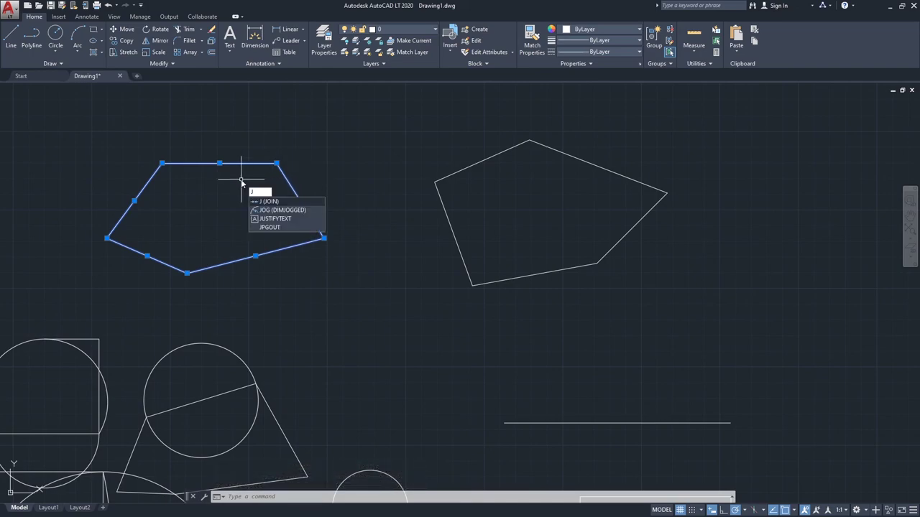
{"action": "key", "text": "Return"}
{"action": "left_click", "coordinate": [244, 164]}
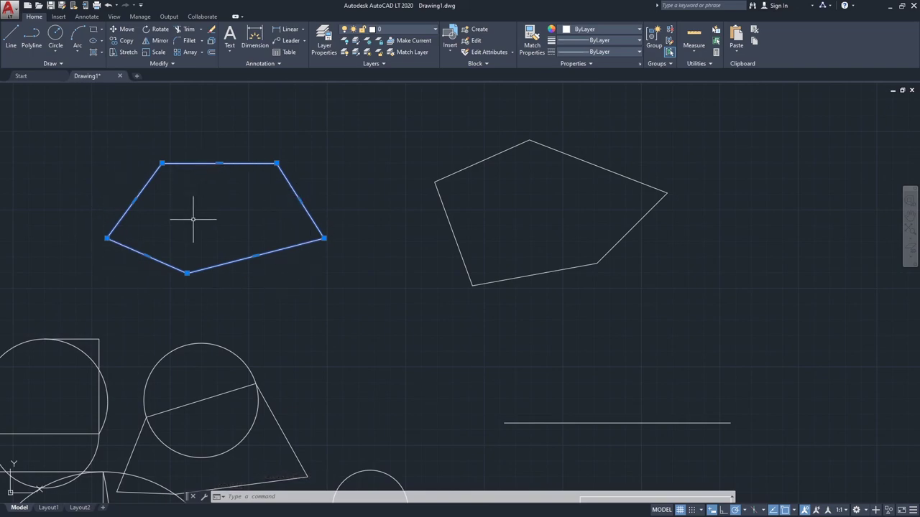
{"action": "key", "text": "Escape"}
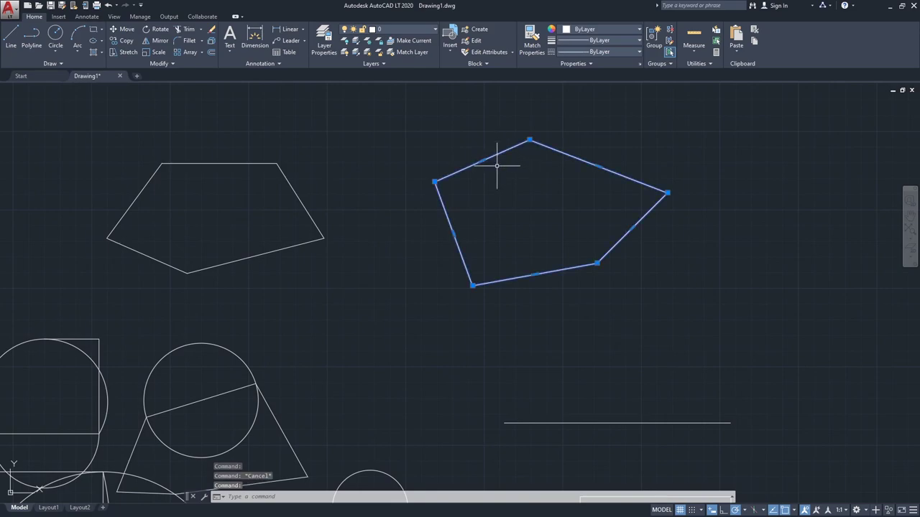
Step: Explode the right pentagon with X and click its five edges to confirm they are separate lines
{"action": "type", "text": "x"}
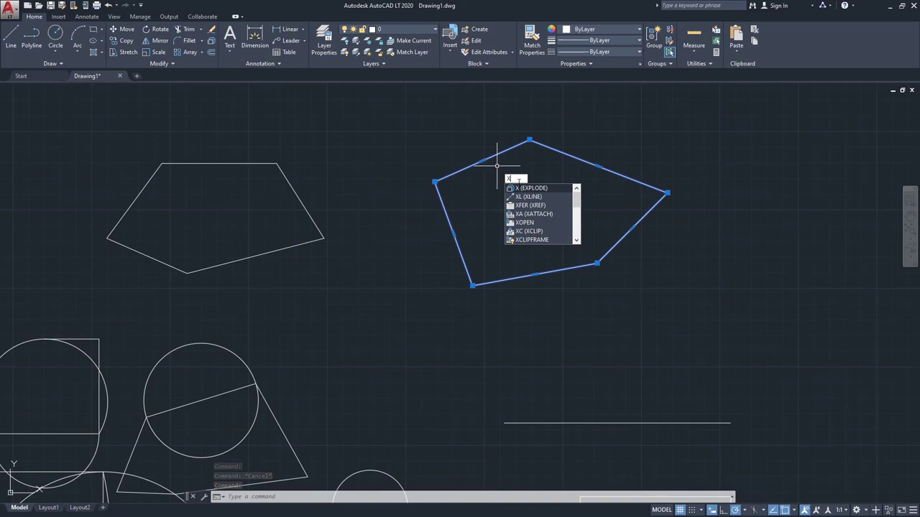
{"action": "key", "text": "Return"}
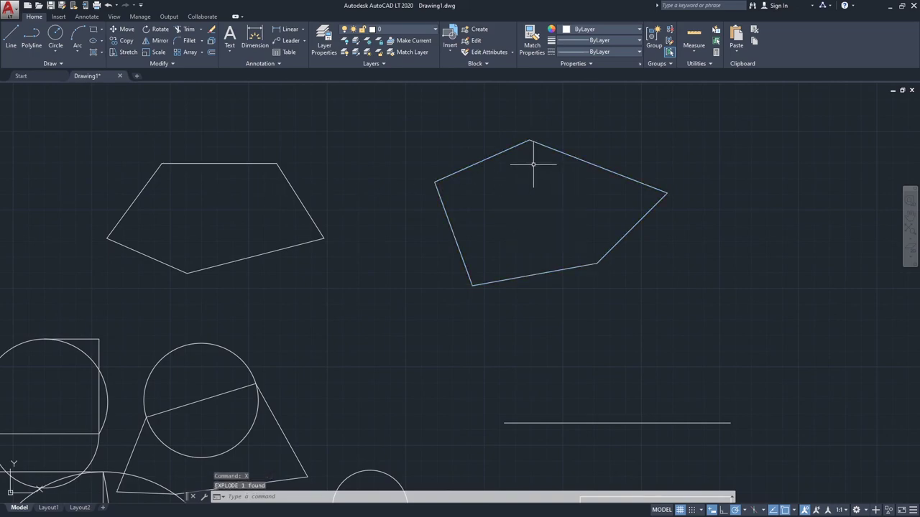
{"action": "left_click", "coordinate": [515, 146]}
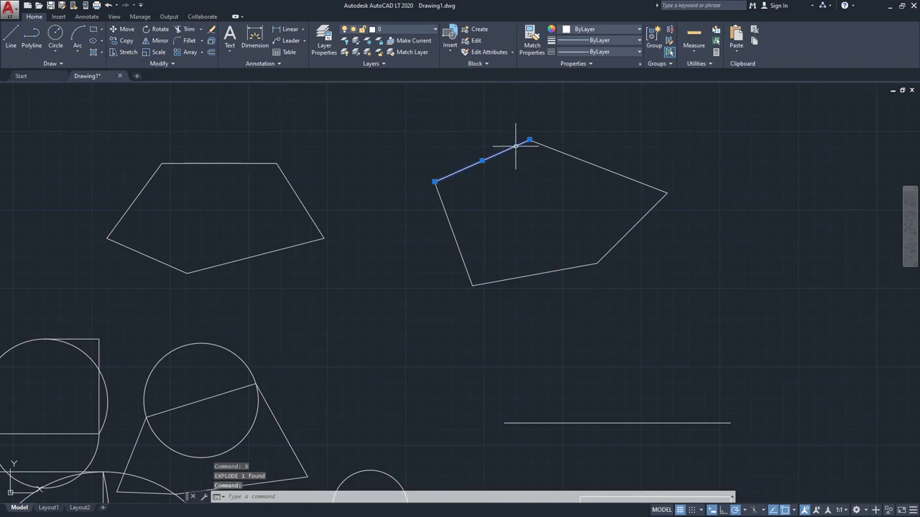
{"action": "left_click", "coordinate": [446, 214]}
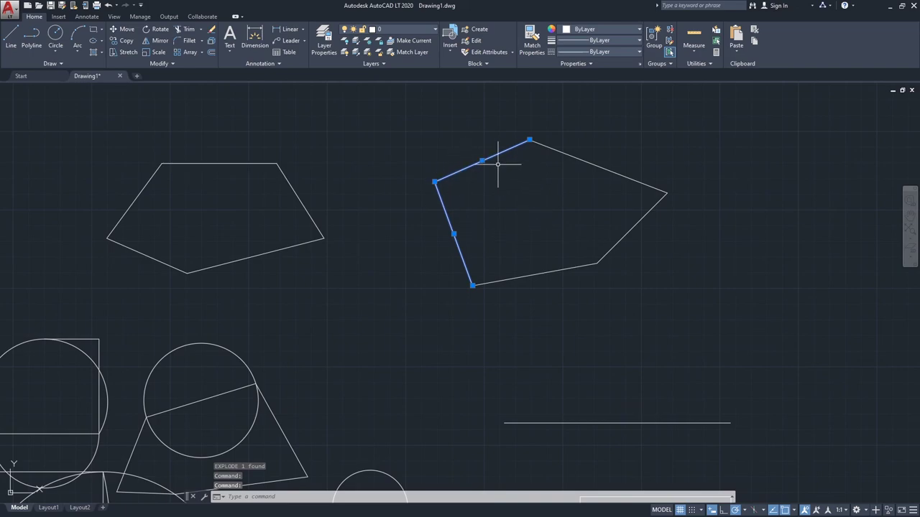
{"action": "left_click", "coordinate": [561, 270]}
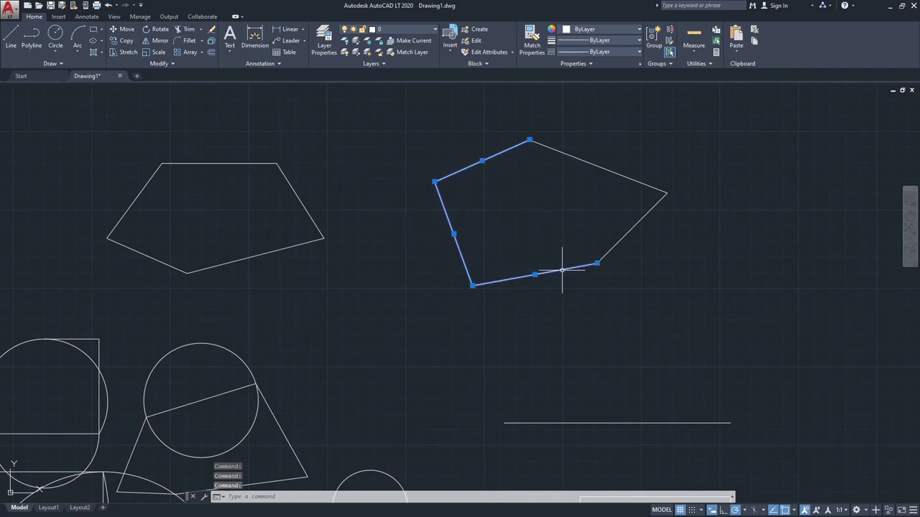
{"action": "left_click", "coordinate": [633, 226]}
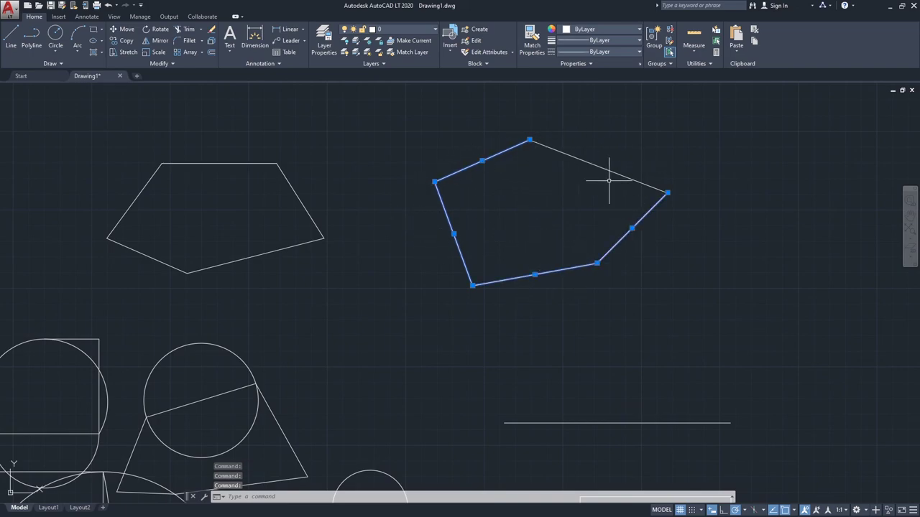
{"action": "left_click", "coordinate": [575, 157]}
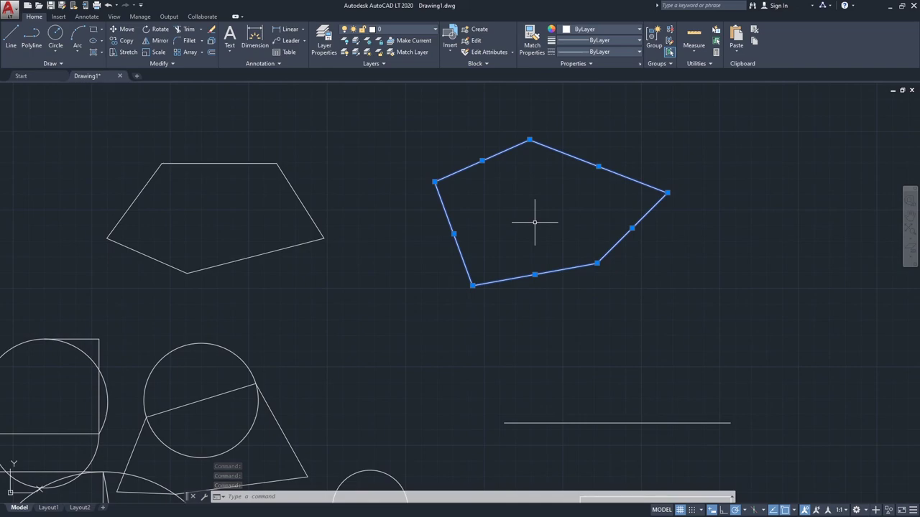
{"action": "key", "text": "Escape"}
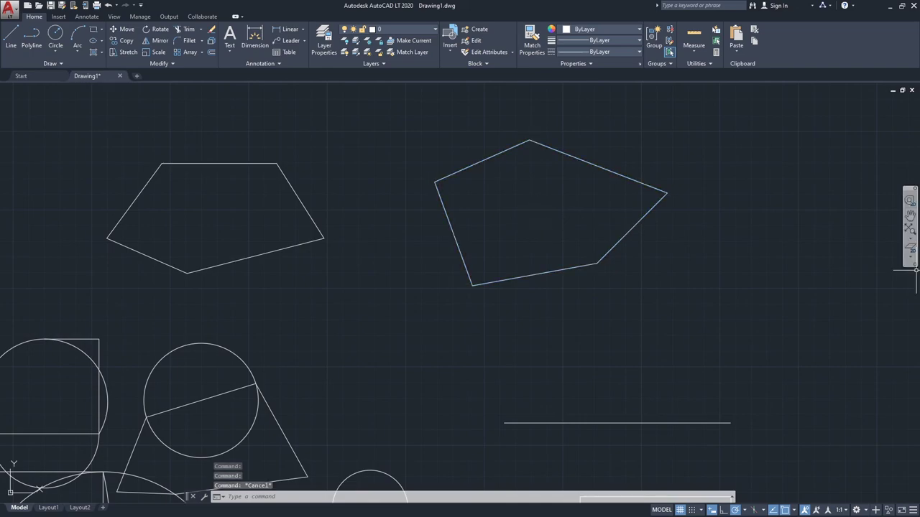
{"action": "key", "text": "alt+Tab"}
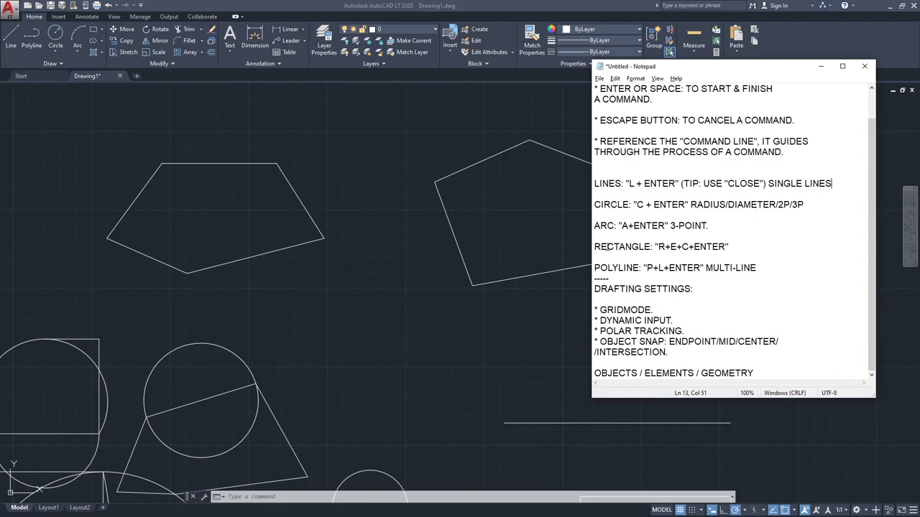
Step: Resize the notes window and paste ----- separators above and below the OBJECTS / ELEMENTS / GEOMETRY line
{"action": "scroll", "coordinate": [649, 130], "scroll_direction": "up", "scroll_amount": 1}
{"action": "scroll", "coordinate": [658, 258], "scroll_direction": "down", "scroll_amount": 1}
{"action": "left_click_drag", "start_coordinate": [744, 398], "coordinate": [740, 482]}
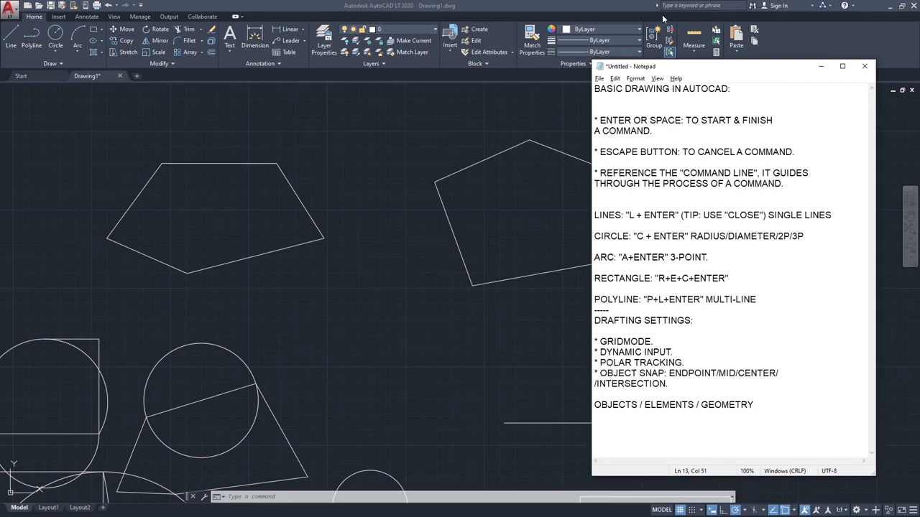
{"action": "left_click_drag", "start_coordinate": [686, 70], "coordinate": [693, 30]}
{"action": "left_click_drag", "start_coordinate": [596, 94], "coordinate": [632, 94]}
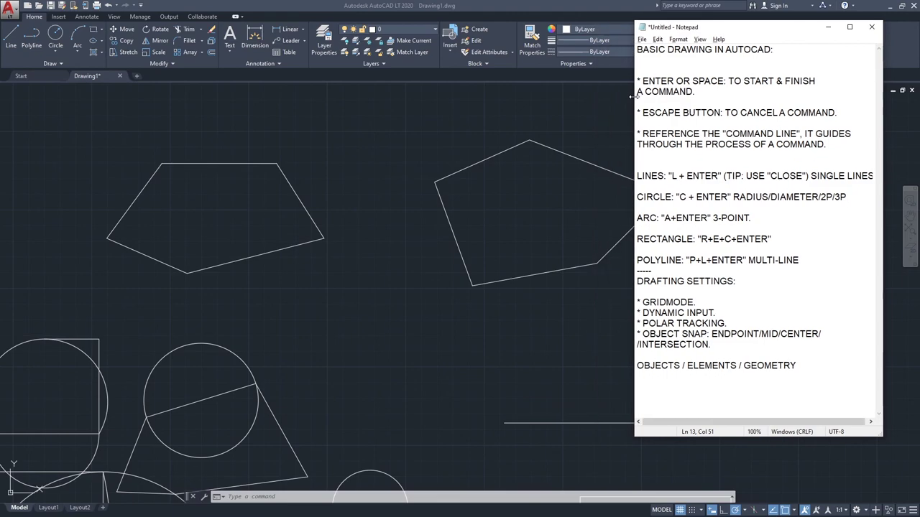
{"action": "left_click", "coordinate": [766, 347]}
{"action": "key", "text": "Return"}
{"action": "left_click_drag", "start_coordinate": [653, 271], "coordinate": [636, 271]}
{"action": "key", "text": "ctrl+c"}
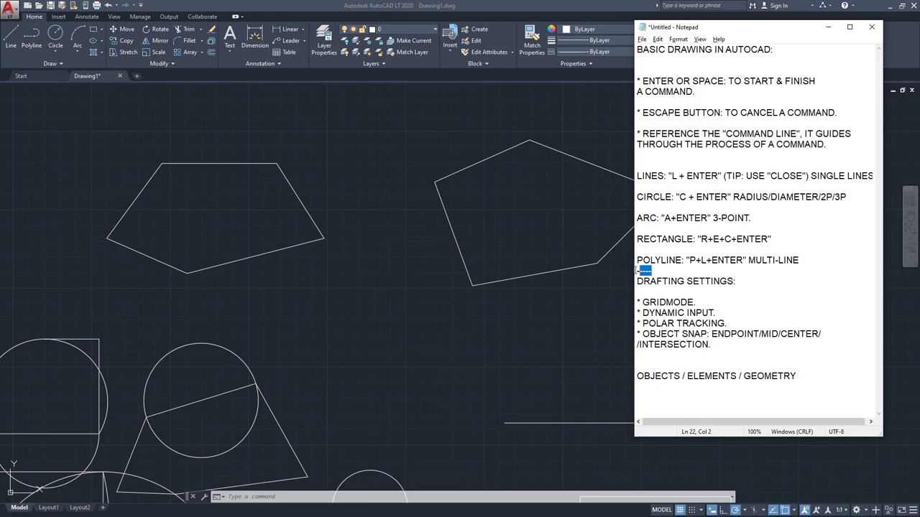
{"action": "left_click", "coordinate": [645, 354]}
{"action": "key", "text": "ctrl+v"}
{"action": "key", "text": "Delete"}
{"action": "left_click", "coordinate": [802, 364]}
{"action": "key", "text": "Return"}
{"action": "key", "text": "ctrl+v"}
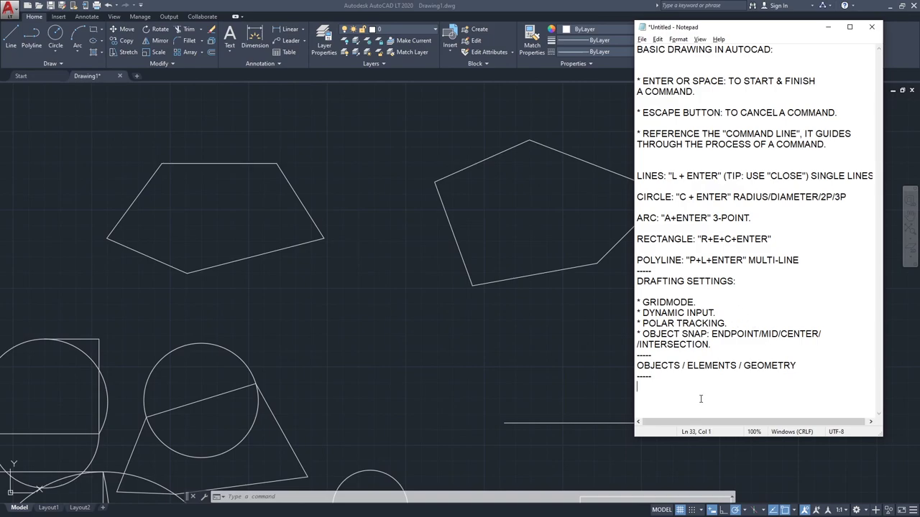
Step: Write the MODIFYING COMMANDS section: JOIN (J) lines into a polyline; EXPLODE (X) into individual line elements
{"action": "type", "text": "MODIFYING COMMA"}
{"action": "type", "text": "NDS:  * "}
{"action": "type", "text": "JOIN"}
{"action": "type", "text": ": TO JOIN LINES "}
{"action": "type", "text": "INTO A POLY"}
{"action": "type", "text": "LINE"}
{"action": "key", "text": "Return"}
{"action": "type", "text": "* EXPLODE (X)"}
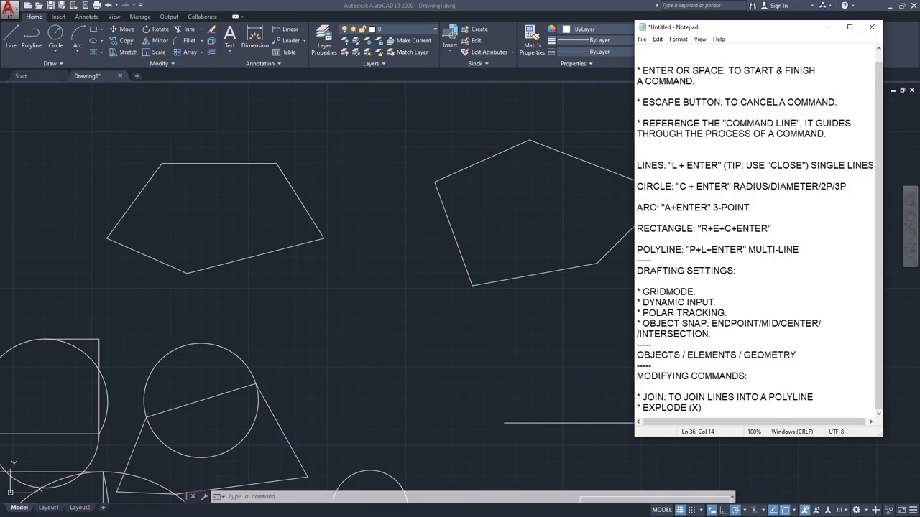
{"action": "type", "text": ": TO SEPARATE A POLYLINE INTO"}
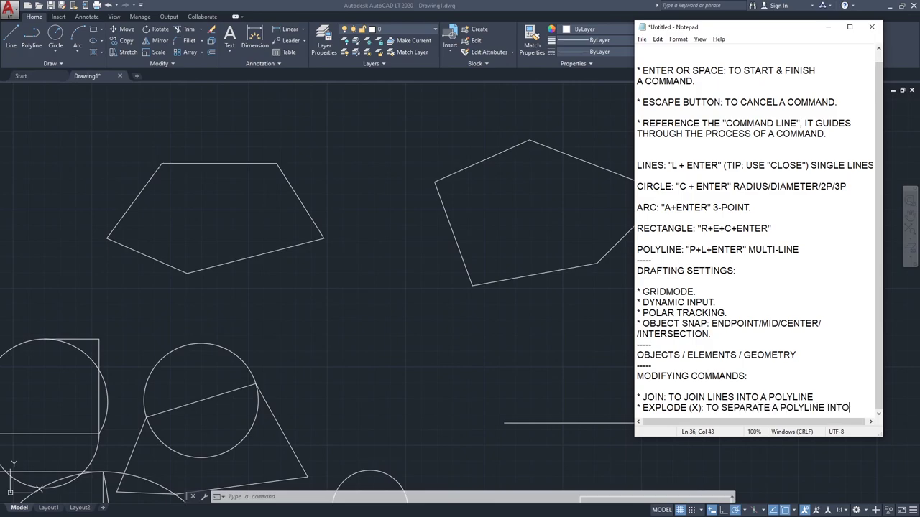
{"action": "key", "text": "Return"}
{"action": "type", "text": "INDIVI"}
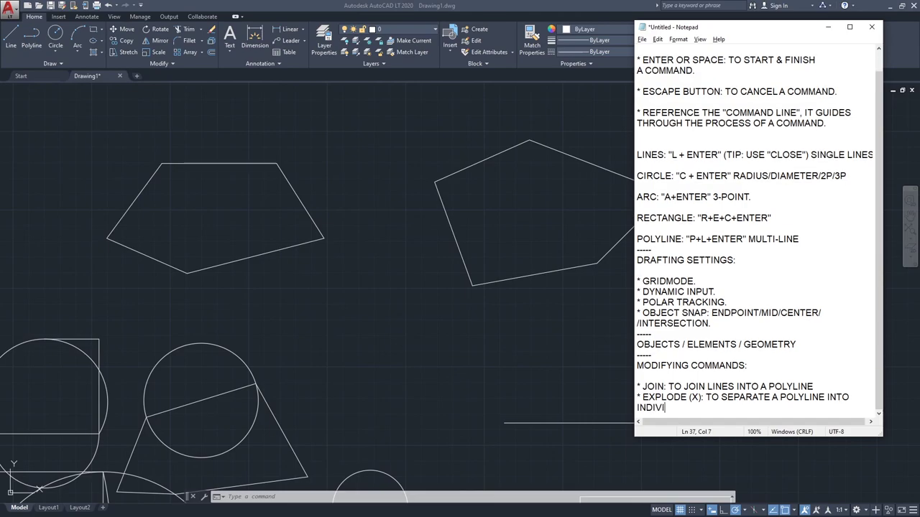
{"action": "type", "text": "DUAL LINE ELEMENTS."}
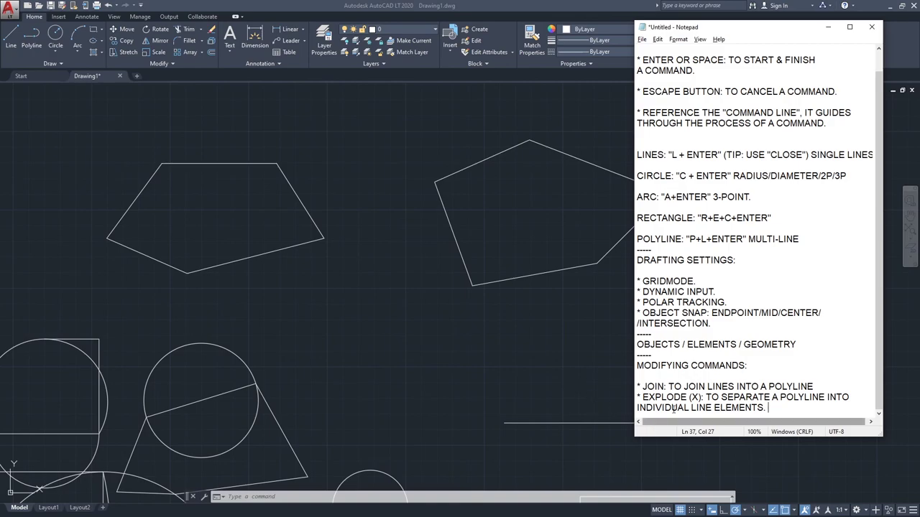
{"action": "left_click", "coordinate": [666, 387]}
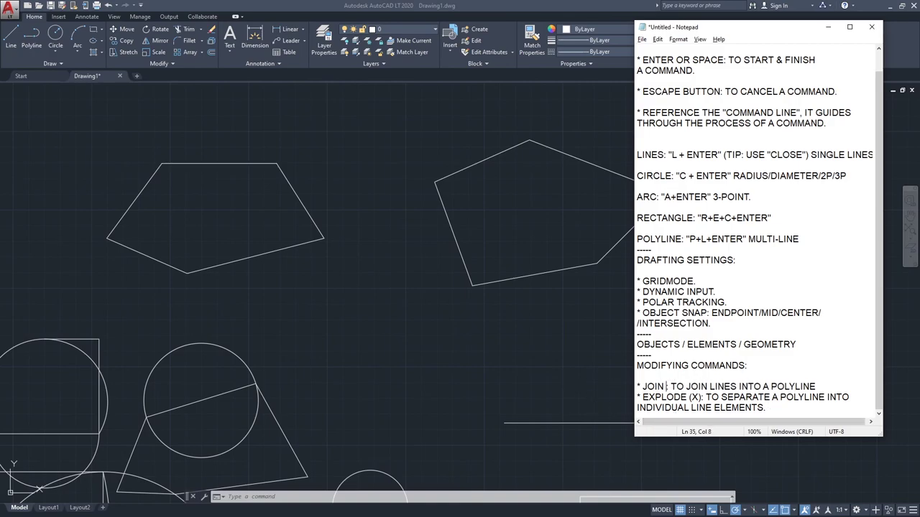
{"action": "type", "text": "(J)"}
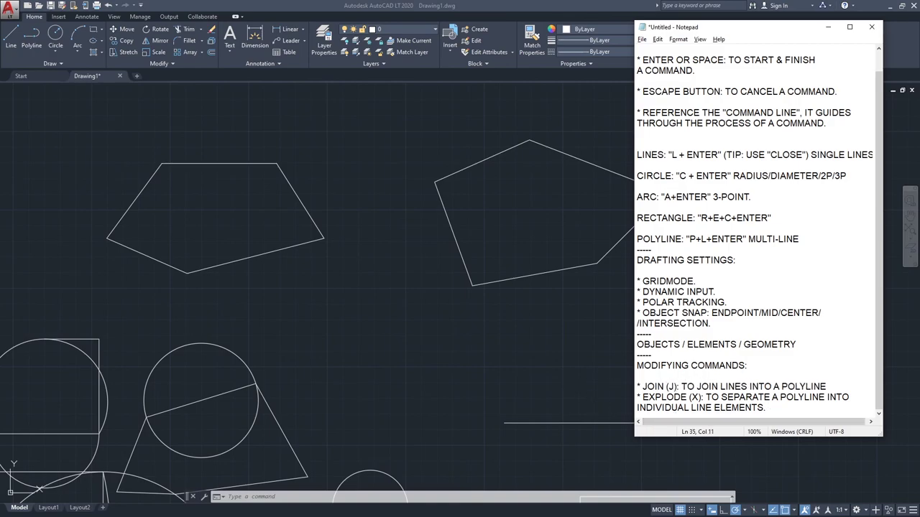
{"action": "left_click_drag", "start_coordinate": [742, 436], "coordinate": [742, 479]}
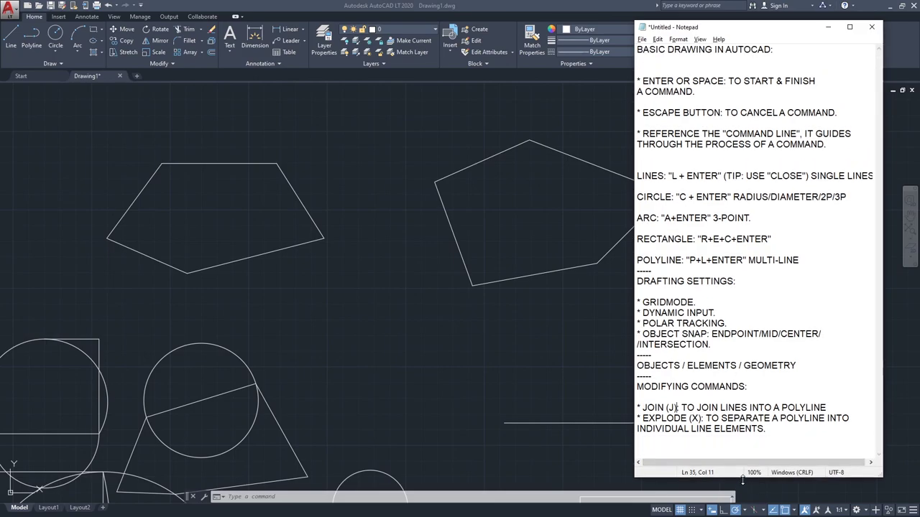